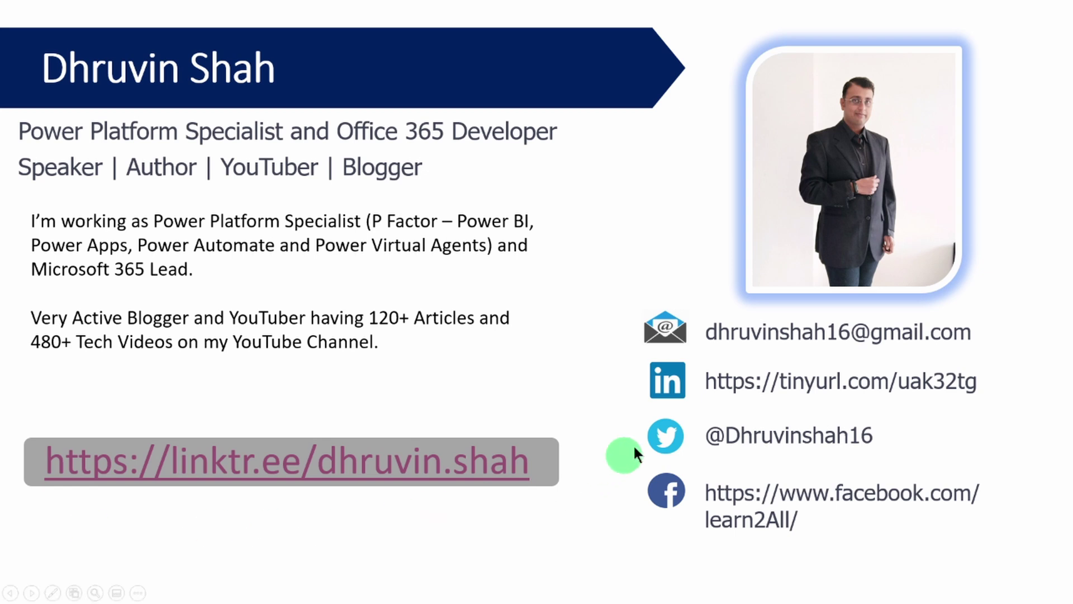
Open the Linktree page linked on the presentation slide, look over its links and close it
click(358, 481)
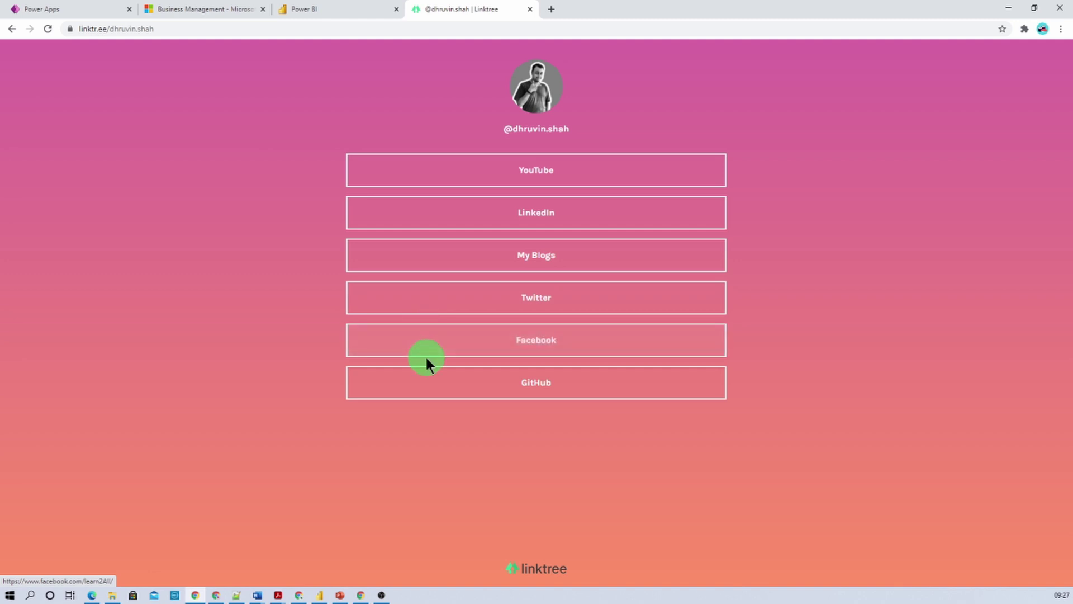
key(ctrl+w)
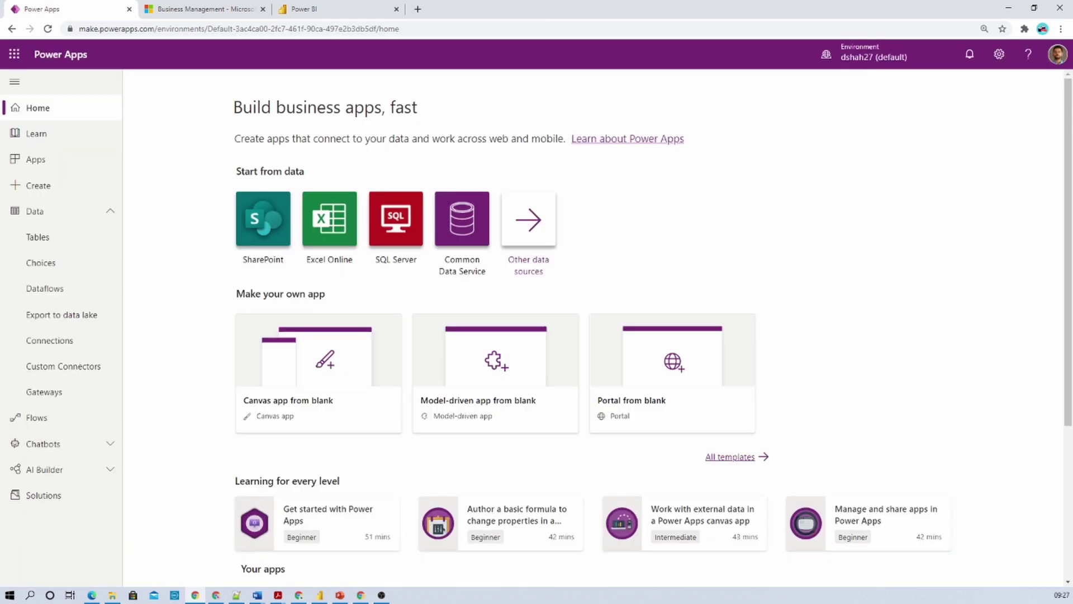
Switch to the bootcamp PDF in Acrobat Reader and read the Get Started with Power BI introduction and prerequisites
key(alt+Tab)
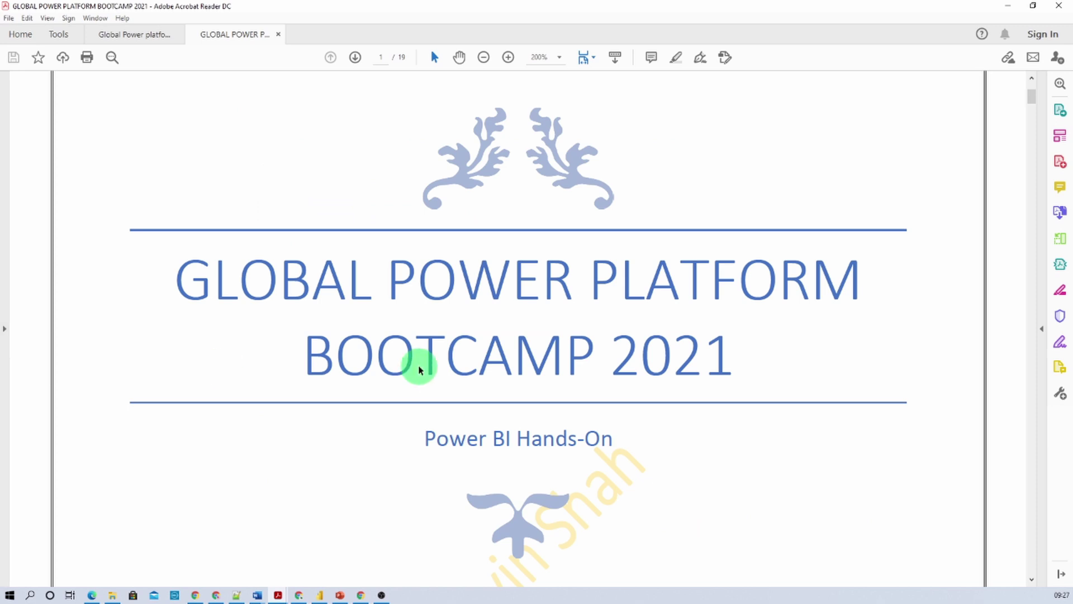
scroll(526, 456, down, 5)
scroll(526, 455, down, 10)
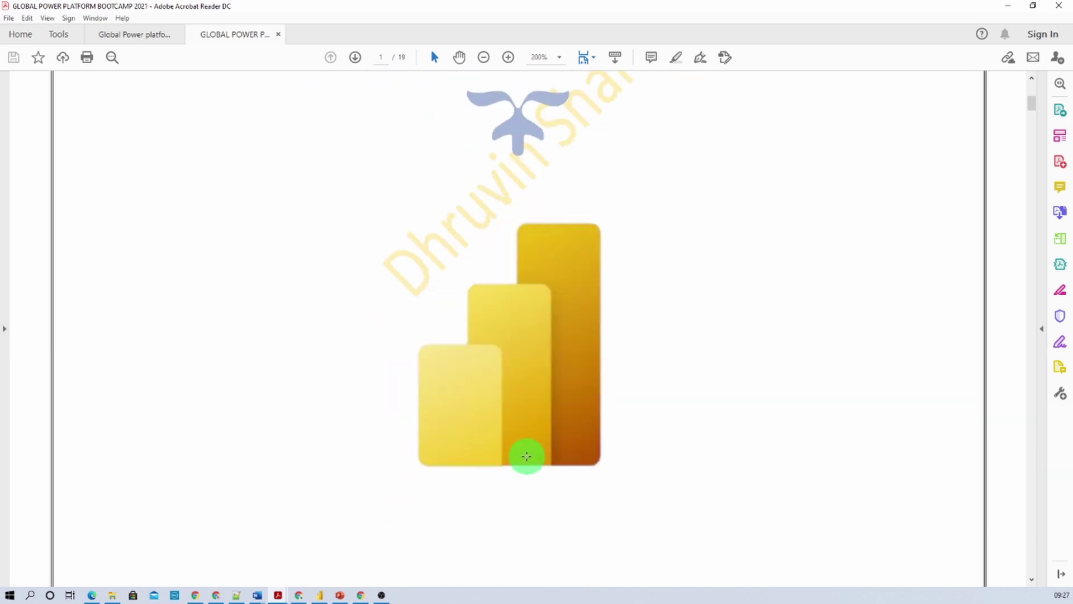
click(224, 428)
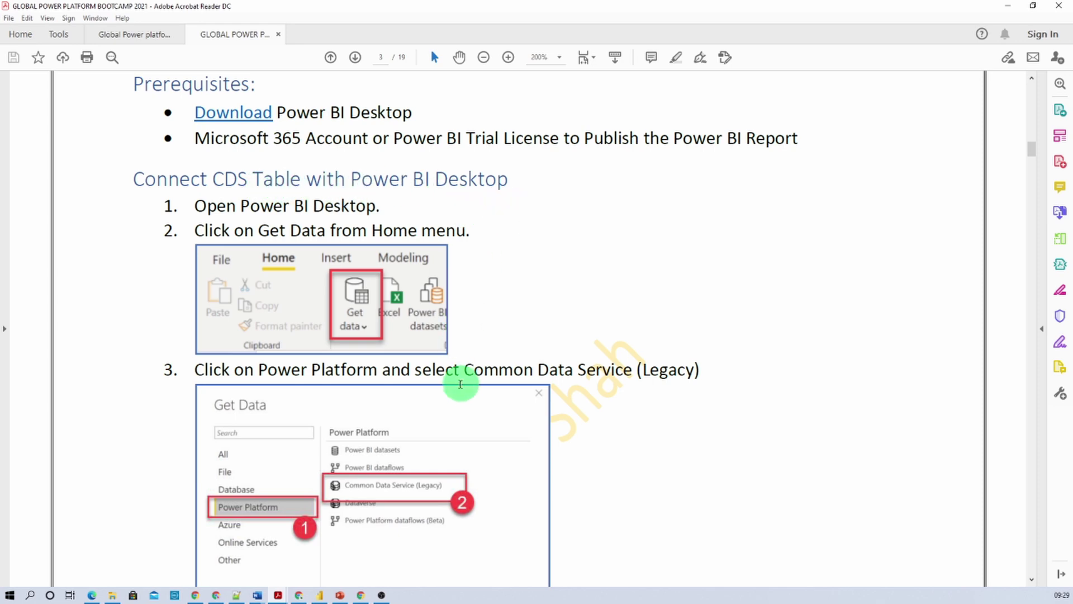
scroll(448, 469, down, 3)
scroll(447, 465, up, 7)
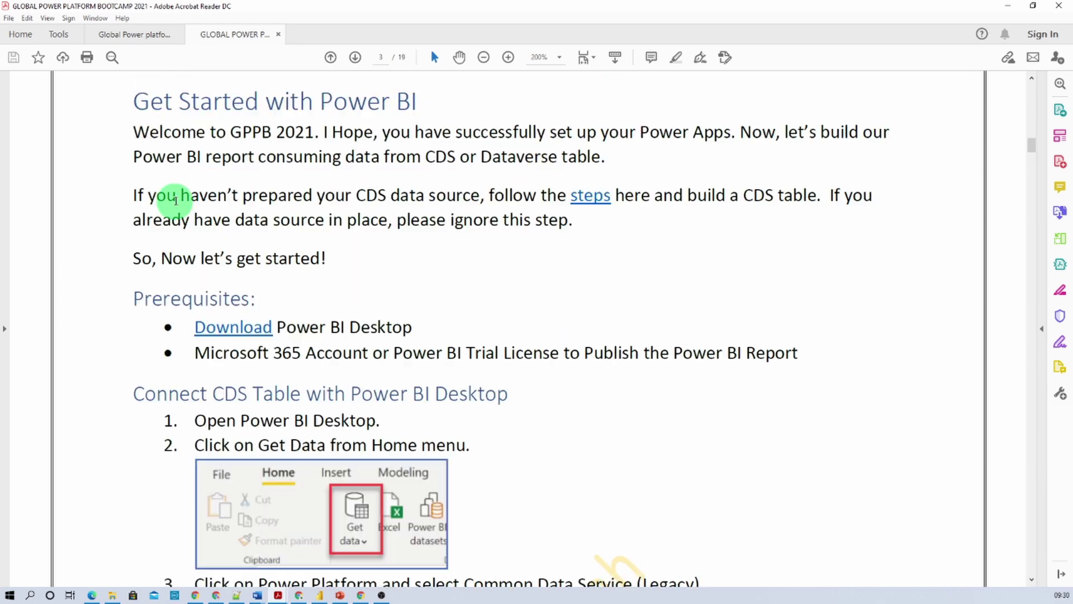
Follow the guide's link to the Build CDS or Dataverse Table instructions and read on to the column list
click(595, 202)
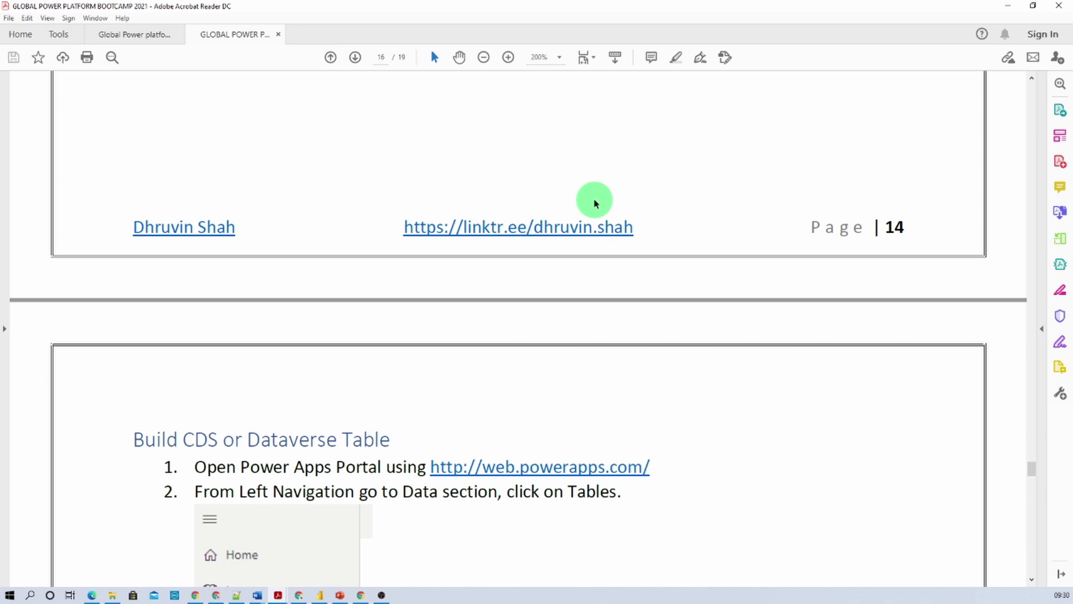
scroll(522, 452, down, 5)
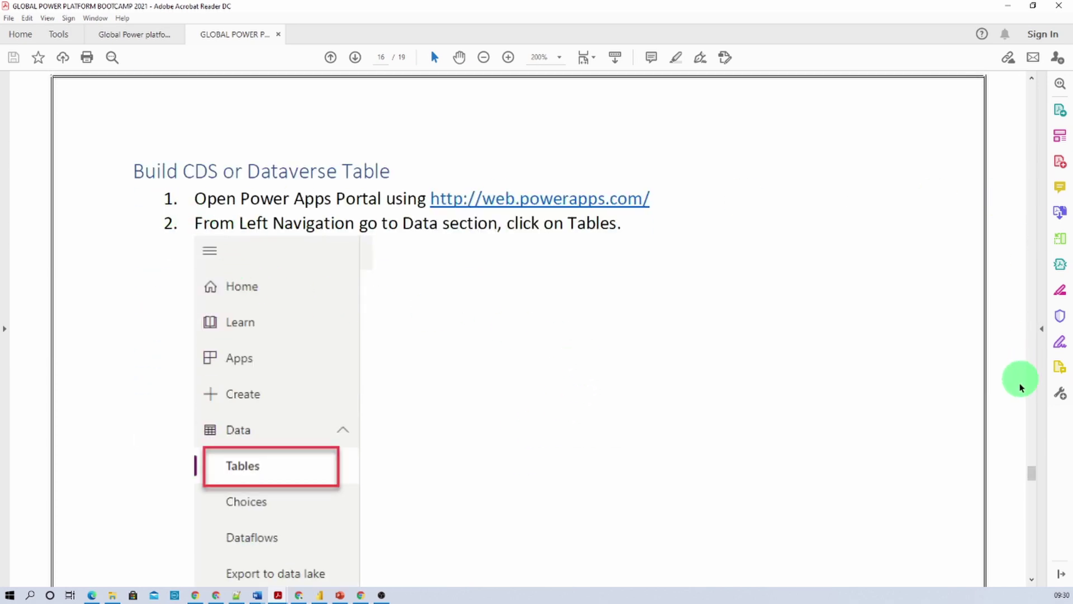
drag(1030, 475, 1030, 538)
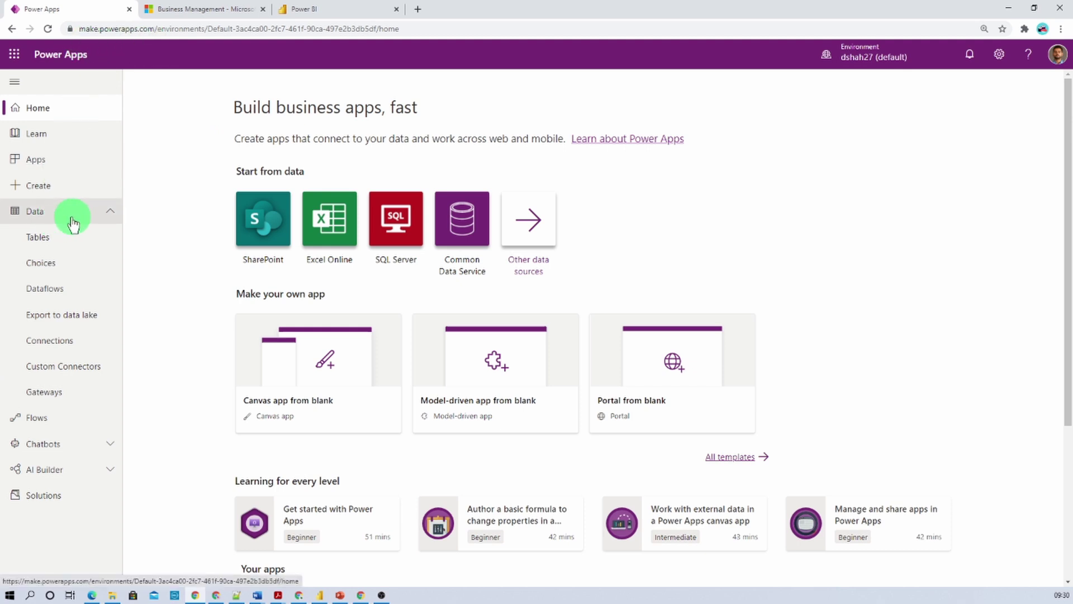
Switch to Power Apps and open the list of Dataverse tables
click(55, 241)
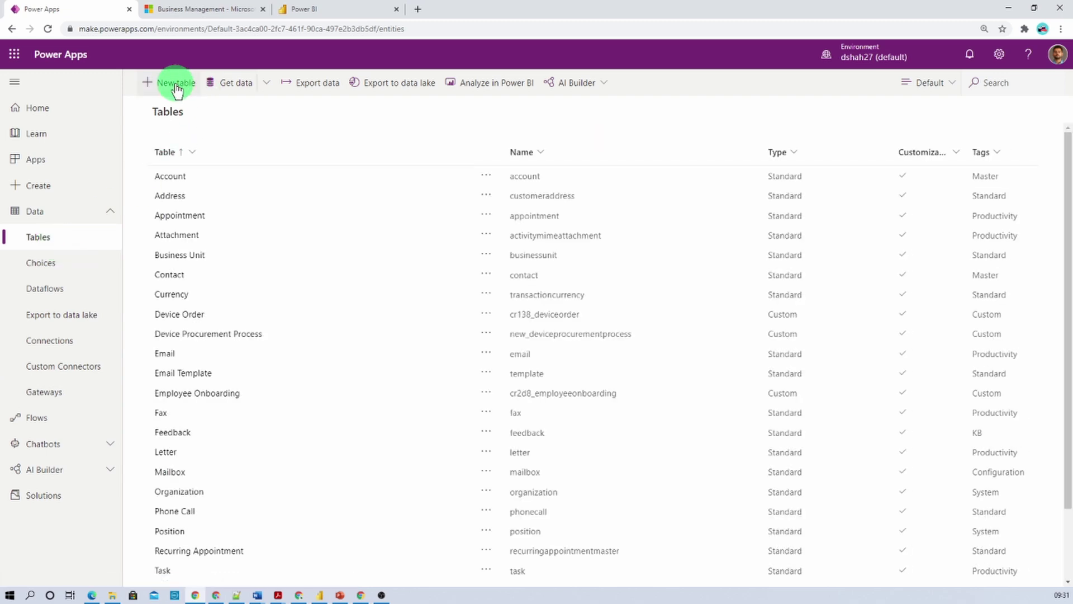
click(177, 85)
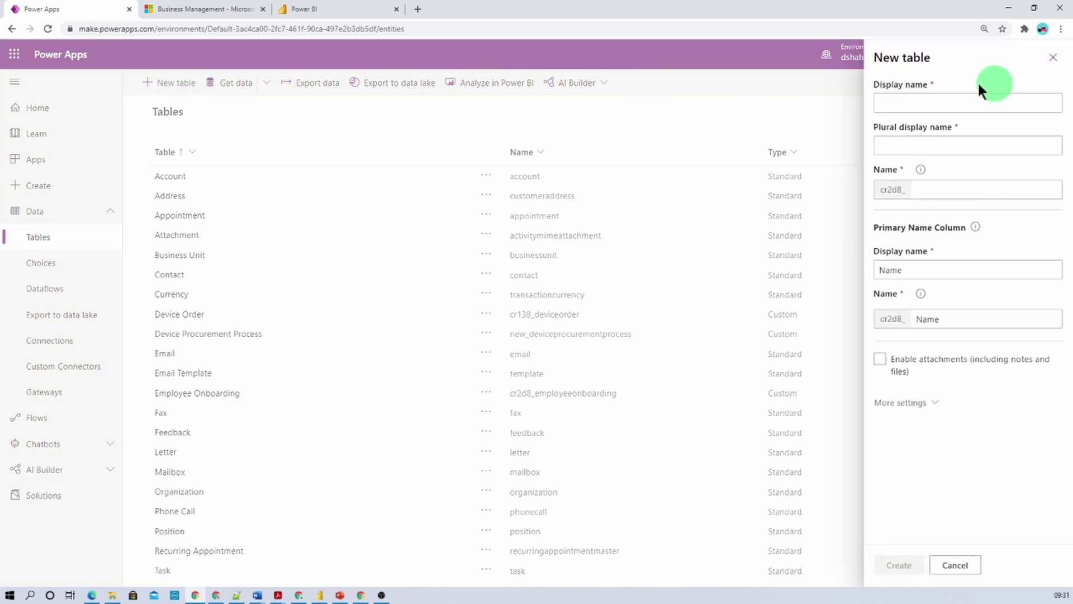
click(921, 98)
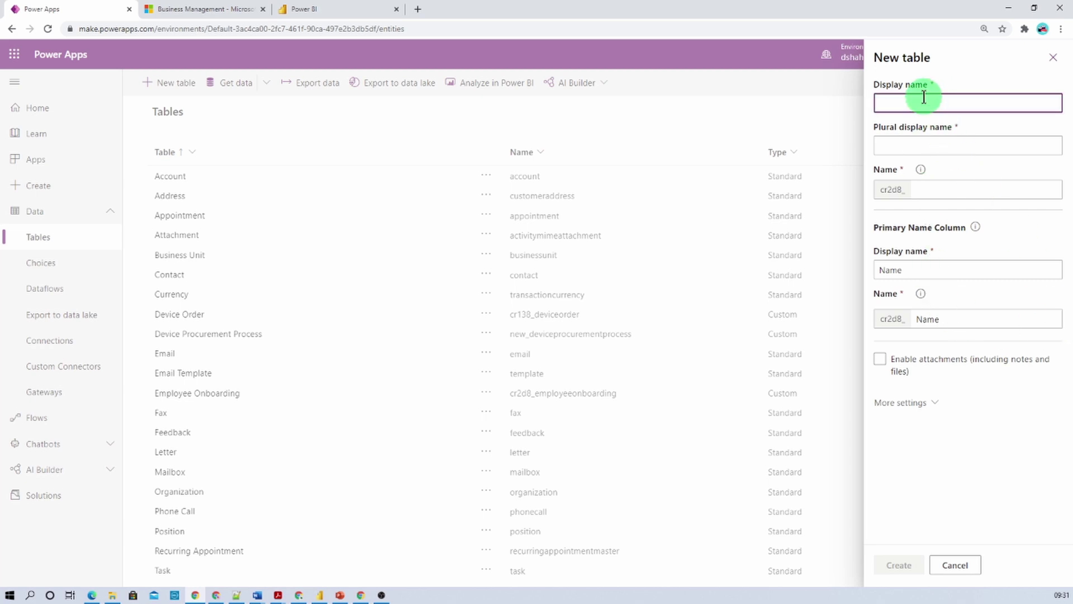
text(Device Order)
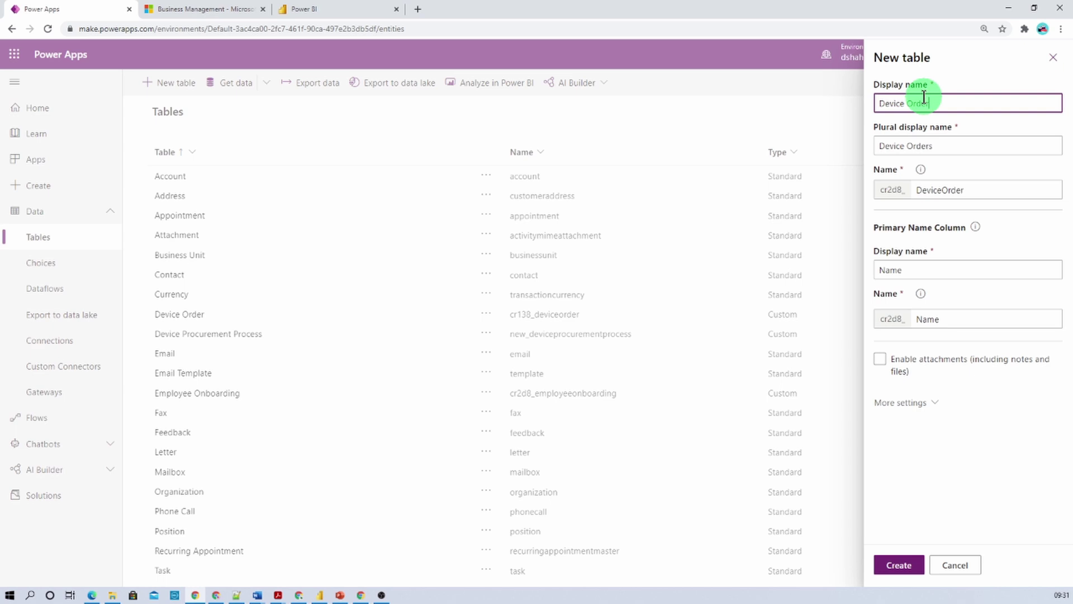
click(904, 564)
click(1054, 58)
click(536, 342)
Open the existing Device Order table to show its columns
click(181, 314)
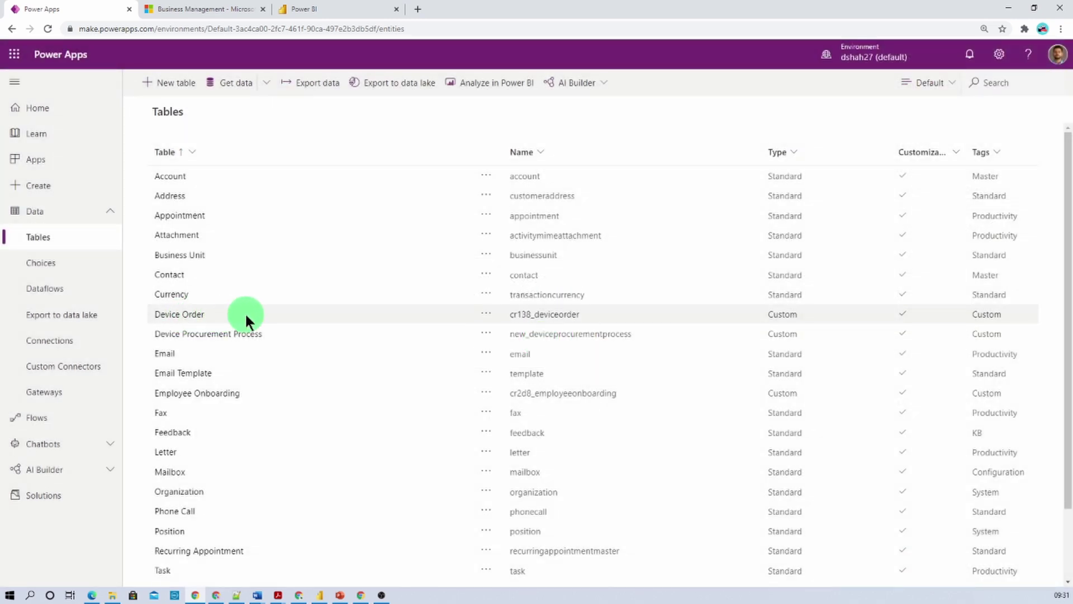
click(189, 472)
click(192, 314)
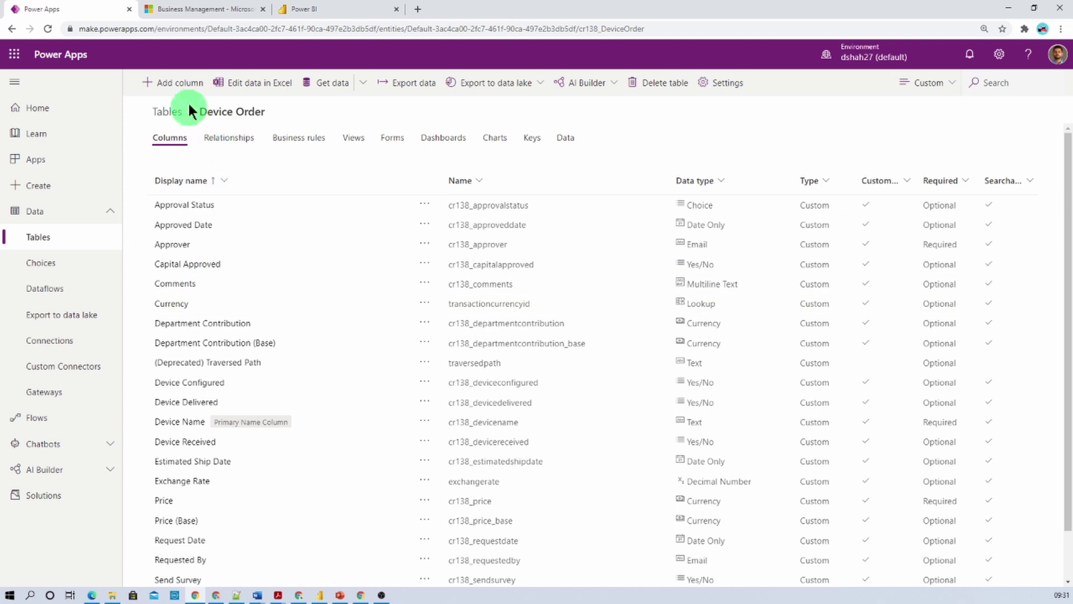
click(189, 85)
click(894, 100)
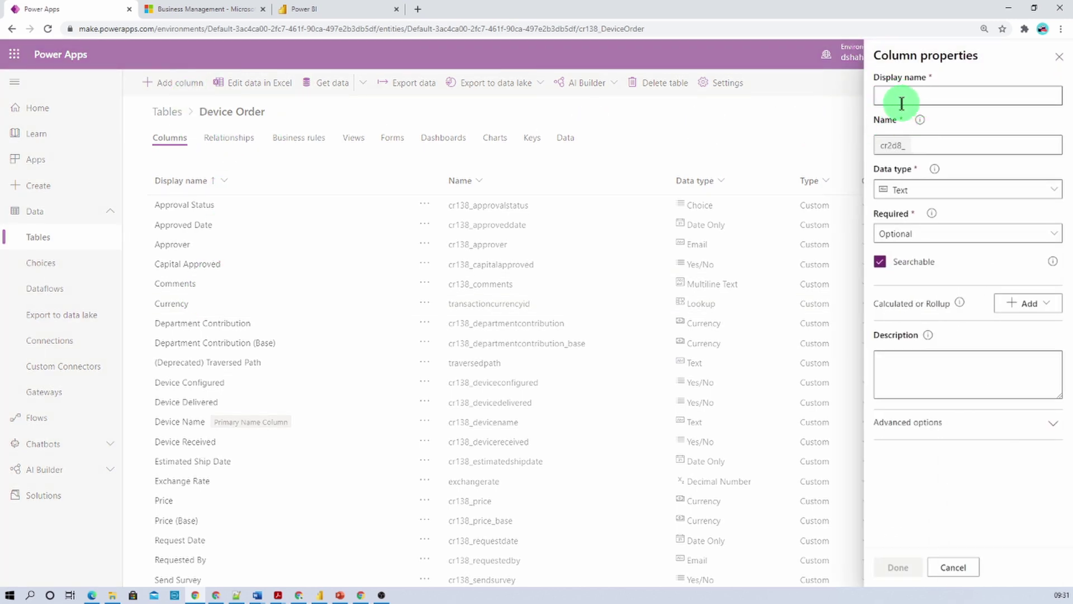
key(alt+Tab)
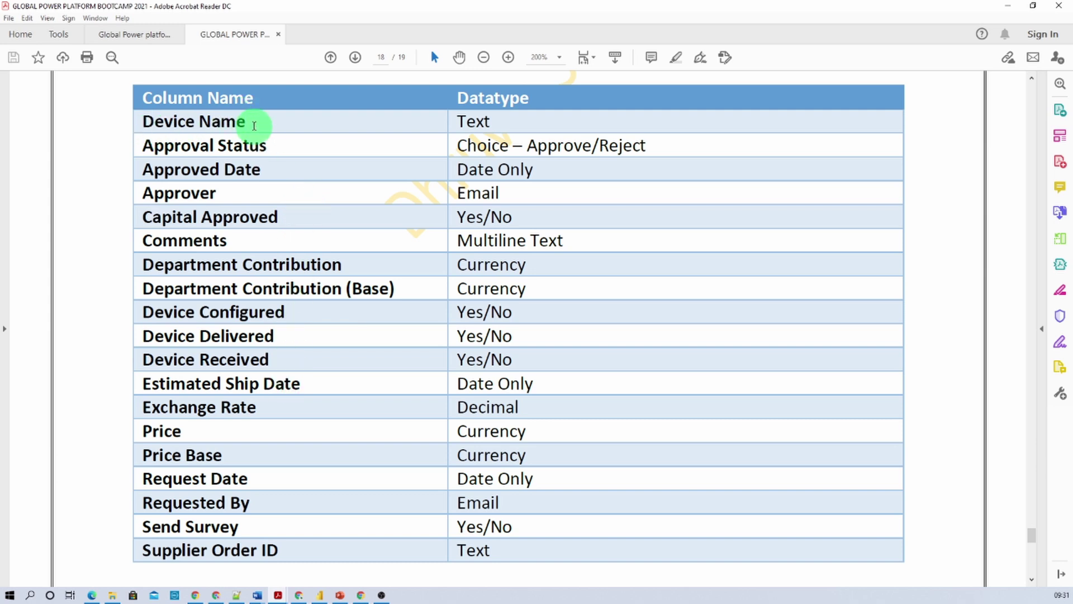
drag(254, 121, 168, 132)
key(ctrl+c)
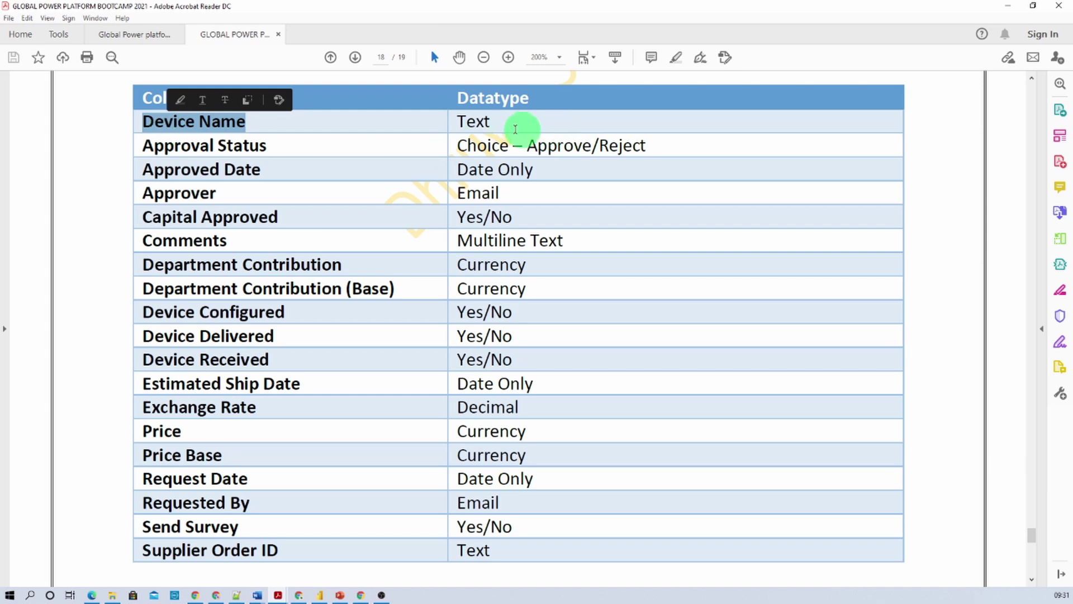
key(alt+Tab)
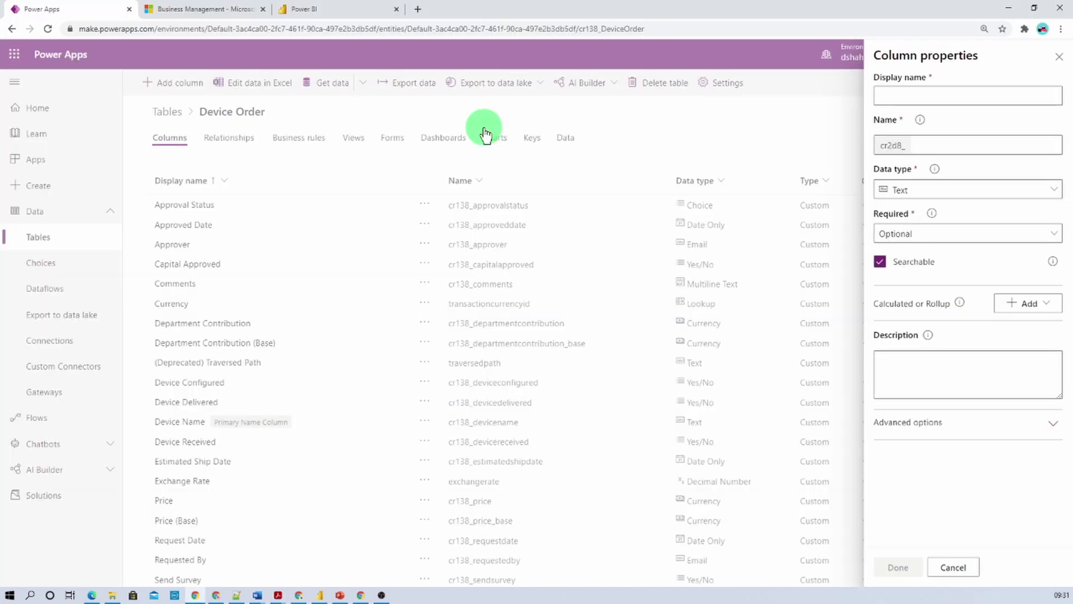
click(901, 97)
key(ctrl+v)
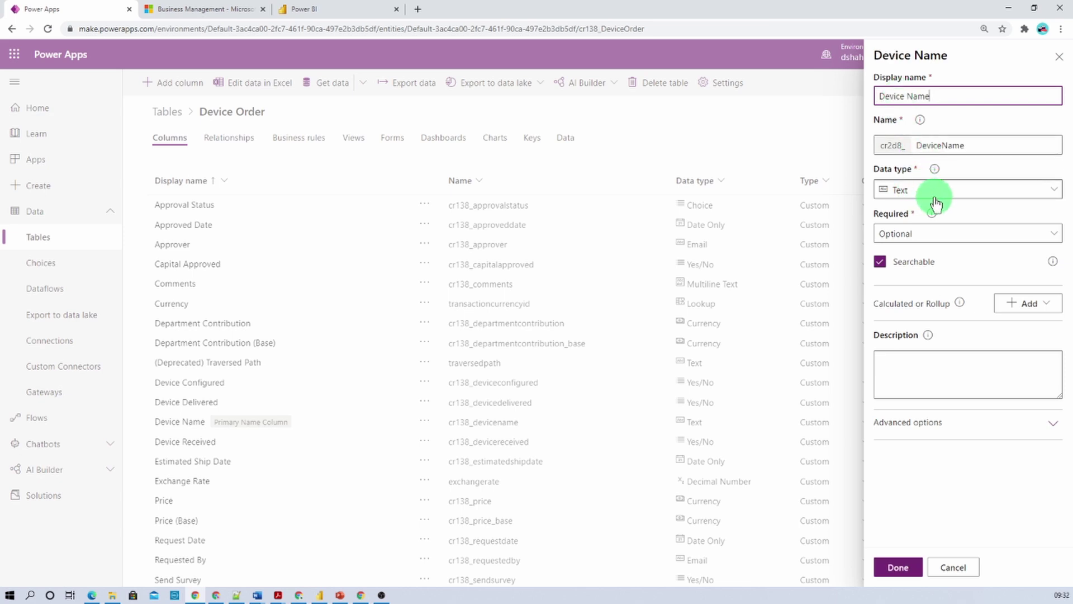
click(906, 568)
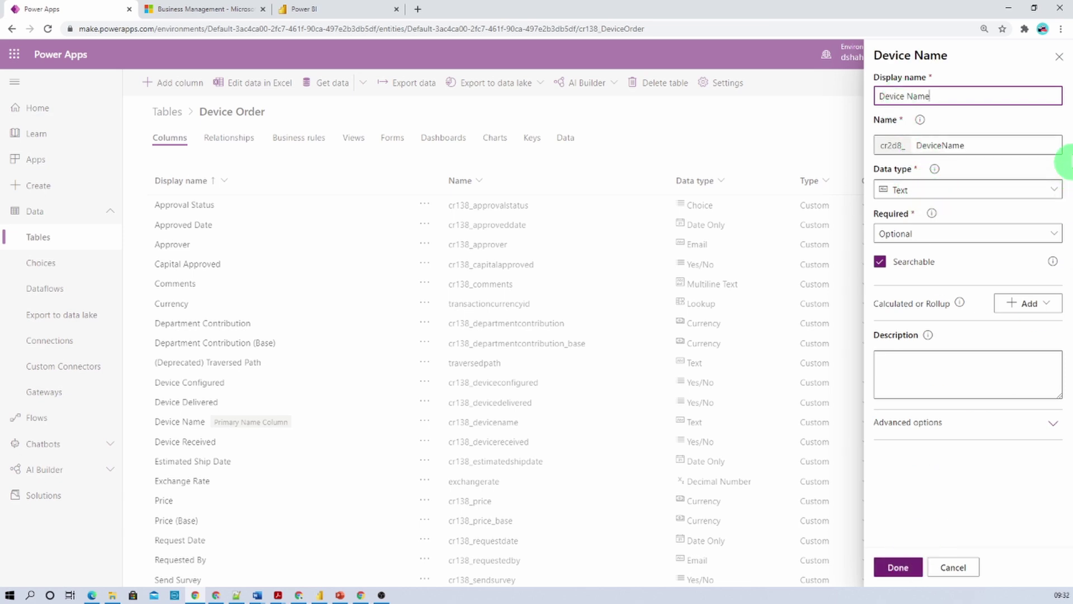
click(1058, 56)
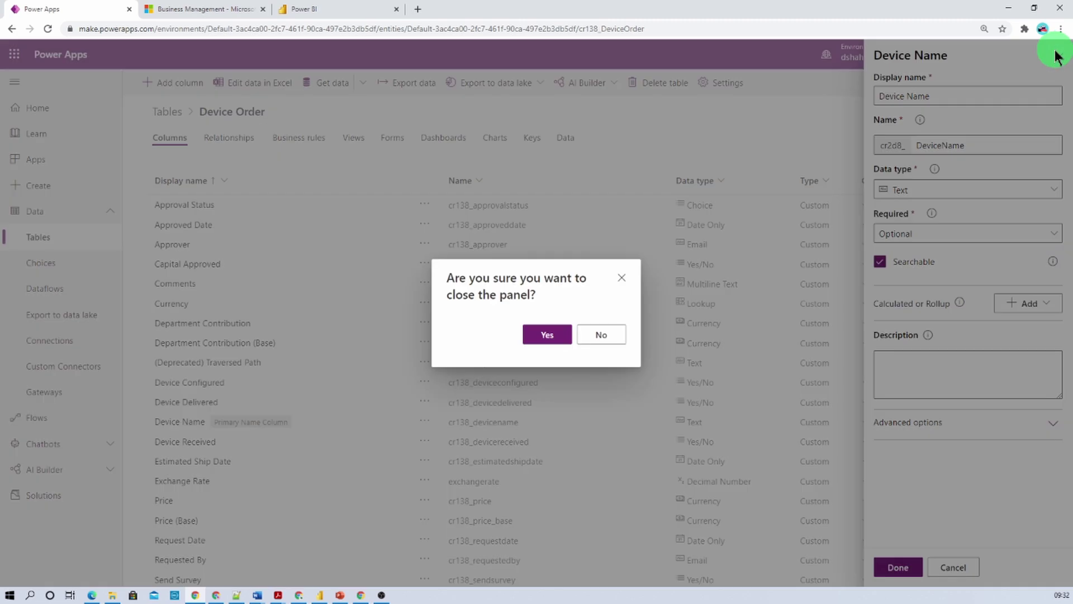
click(545, 347)
Review the column names and data types in the PDF guide, and check the Device Order table's column filter options
key(alt+Tab)
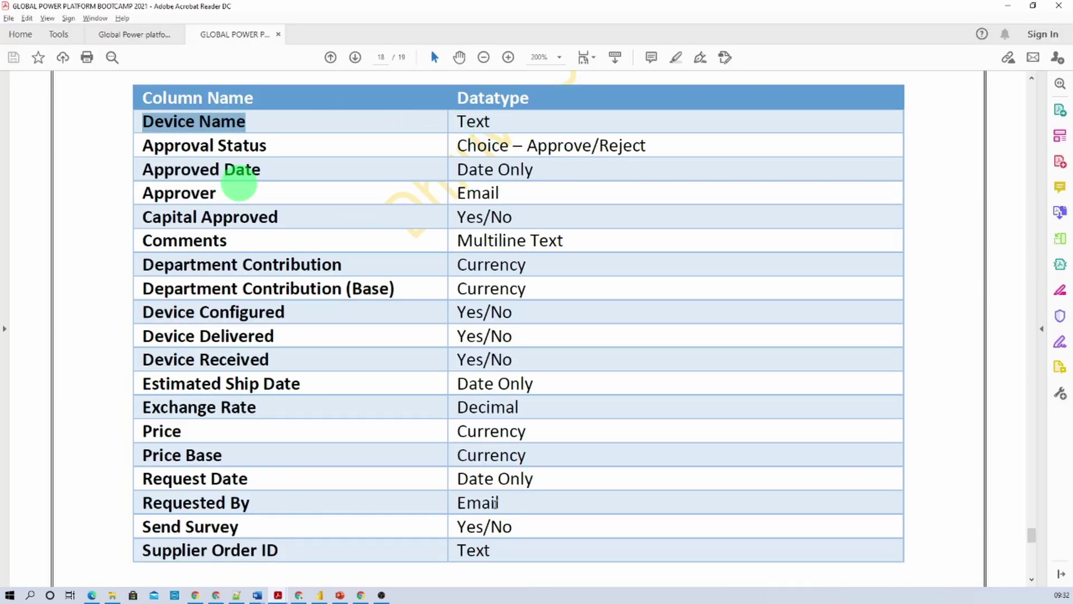
key(alt+Tab)
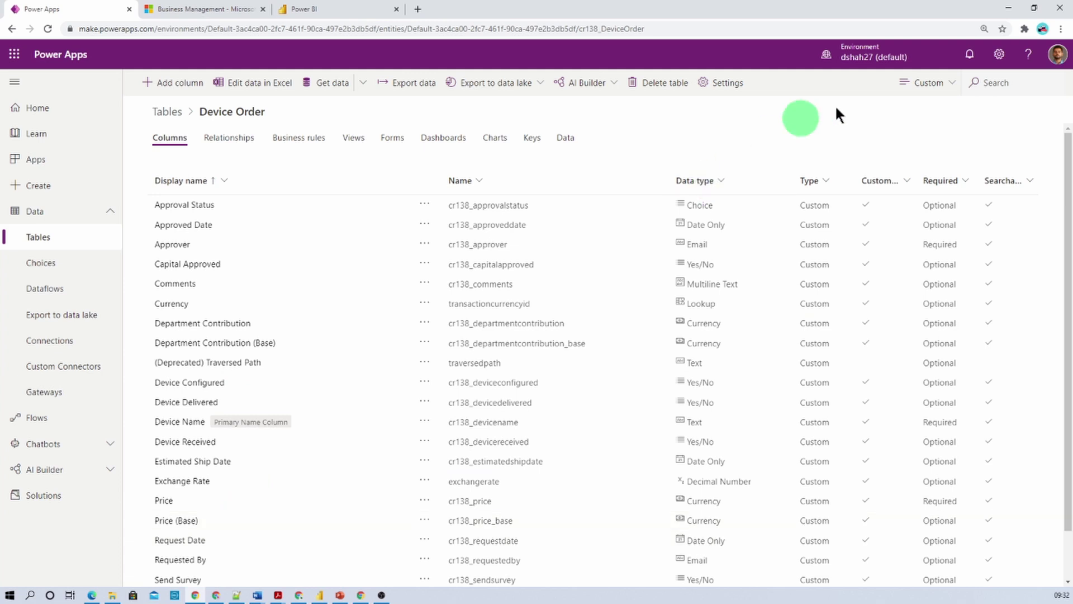
click(948, 84)
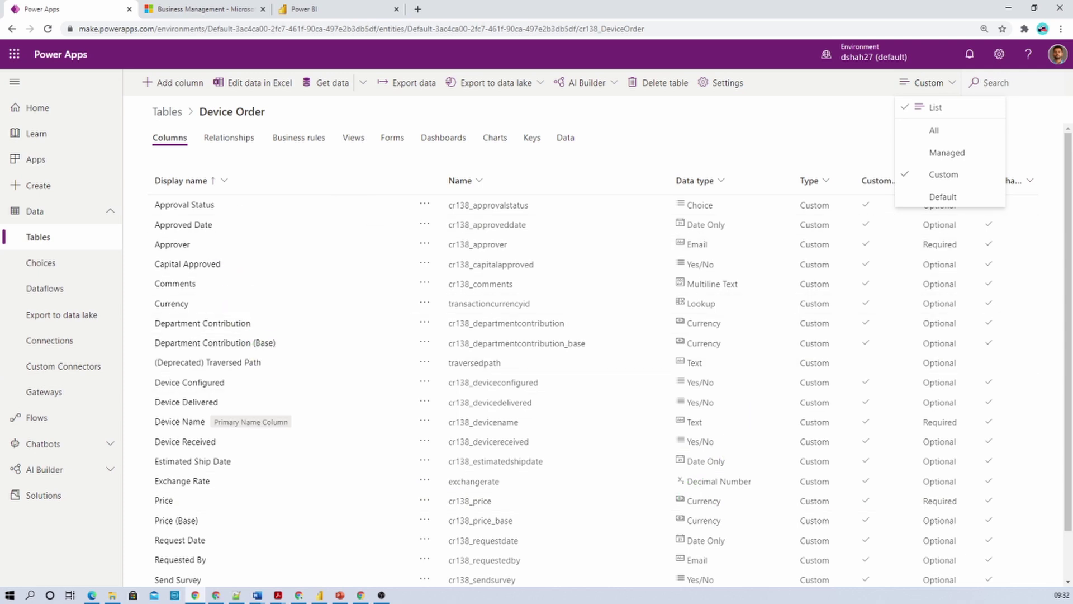
click(687, 119)
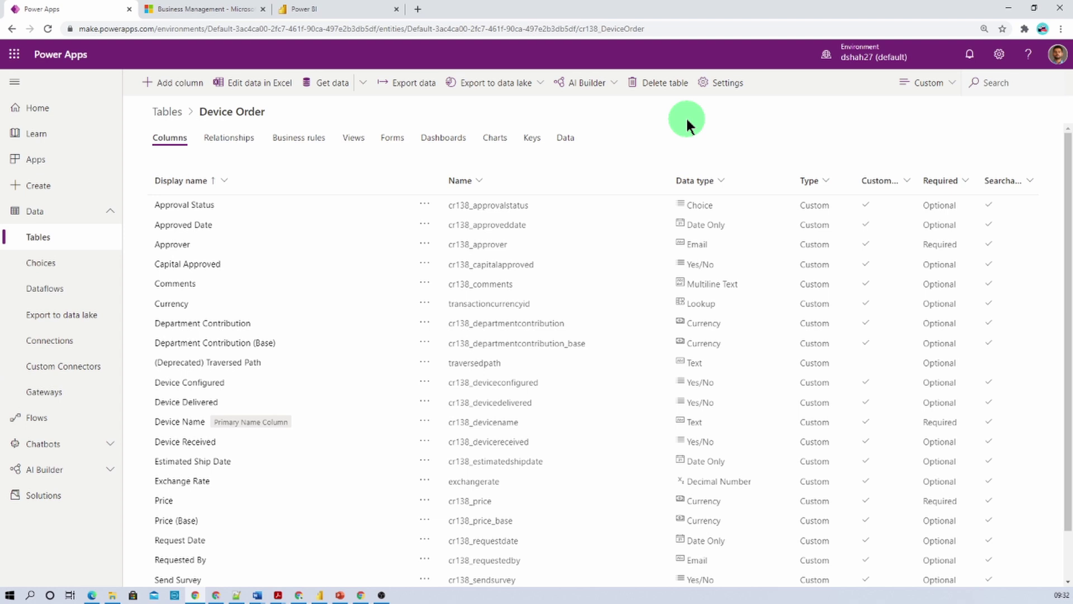
click(998, 56)
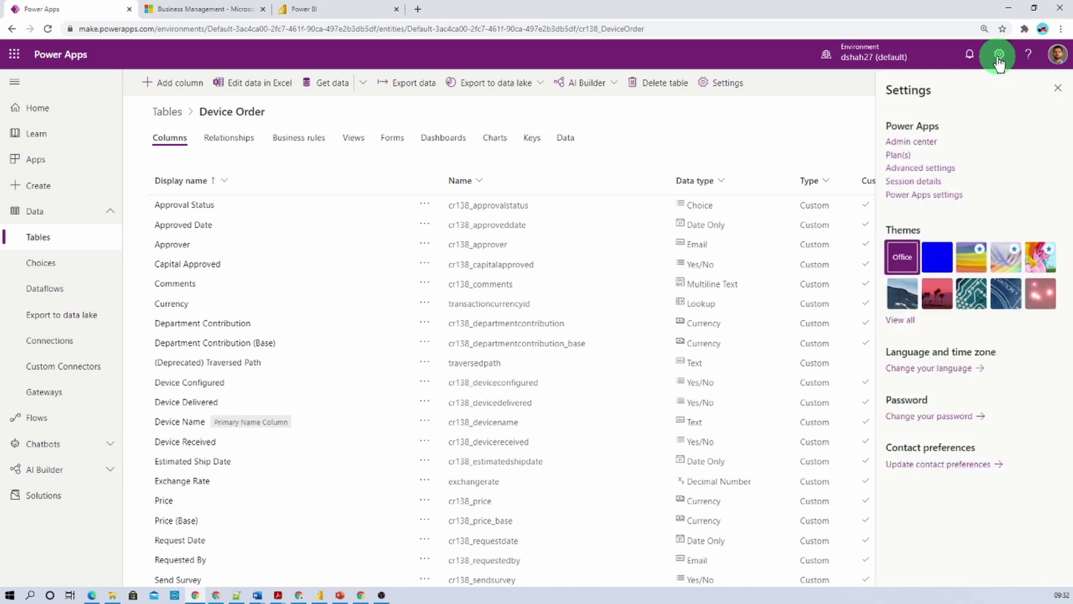
click(935, 168)
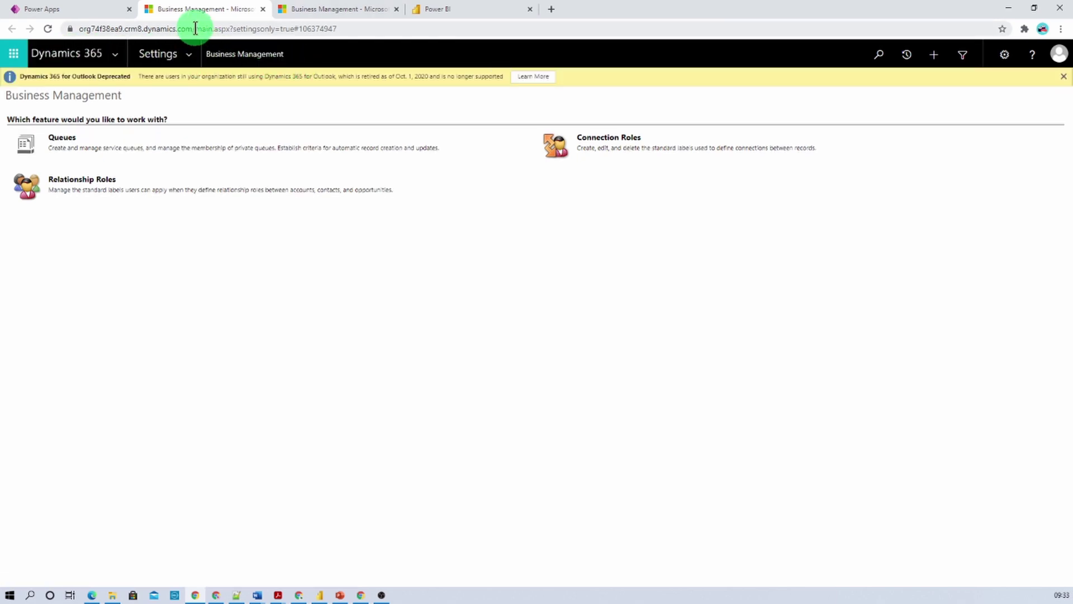
drag(189, 28, 76, 29)
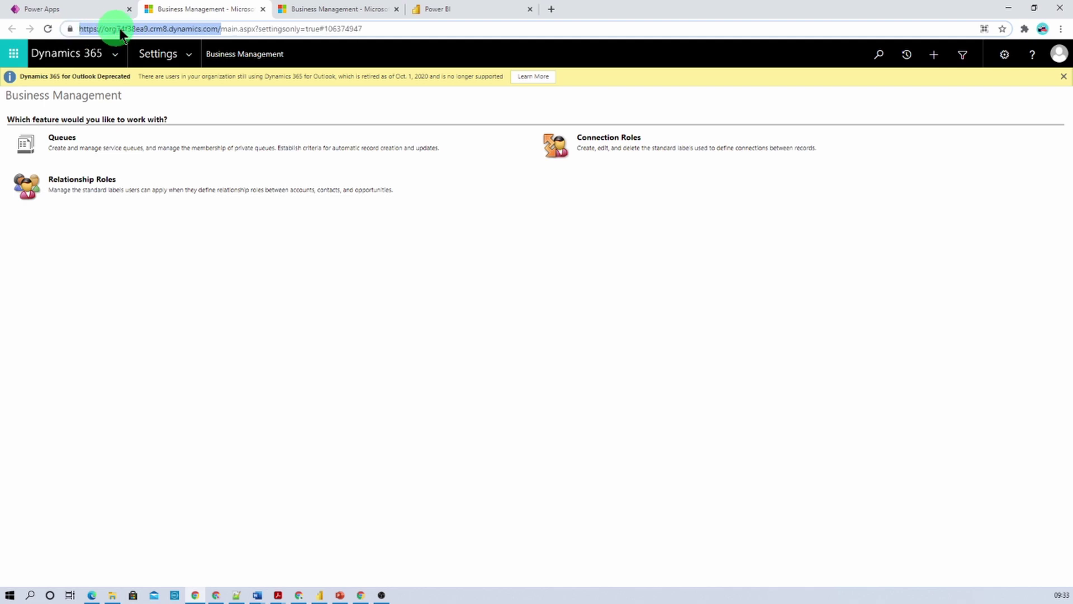
right_click(136, 28)
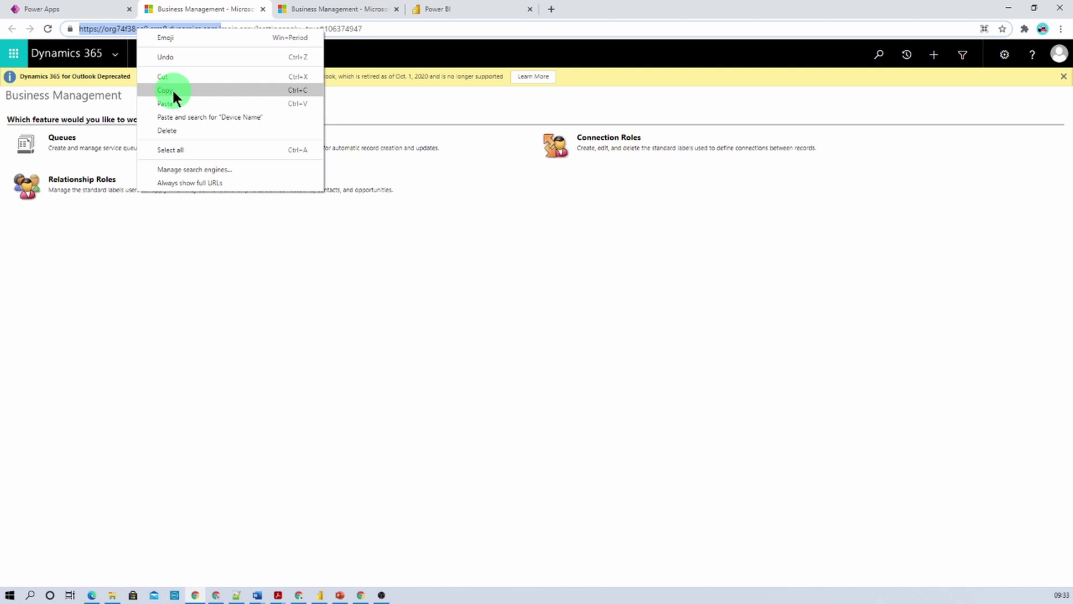
click(172, 90)
click(201, 319)
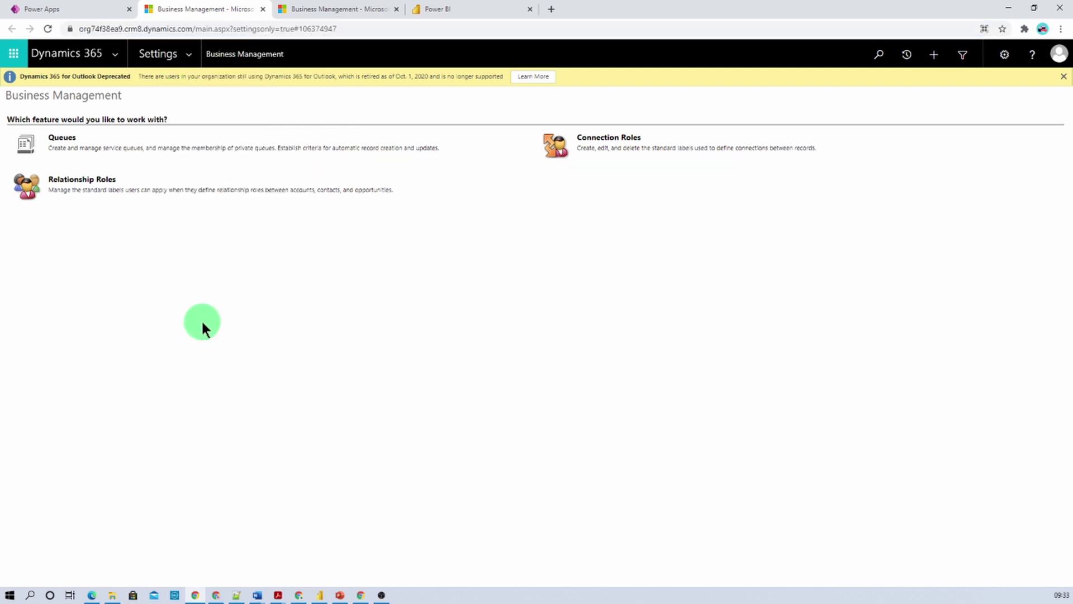
Find Power BI Desktop among the installed programs and launch it
click(10, 597)
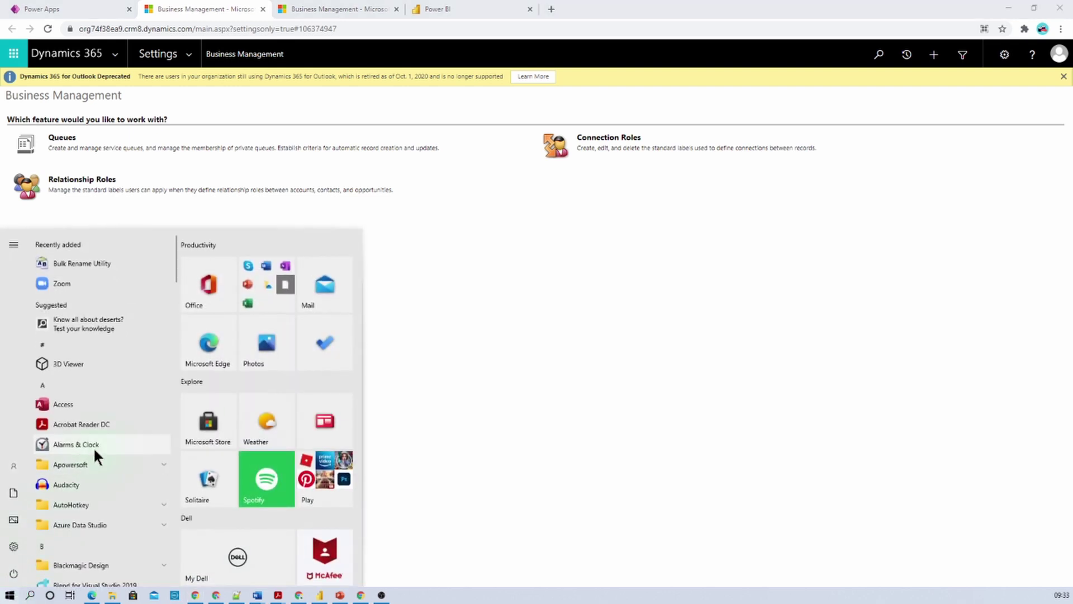
text(power)
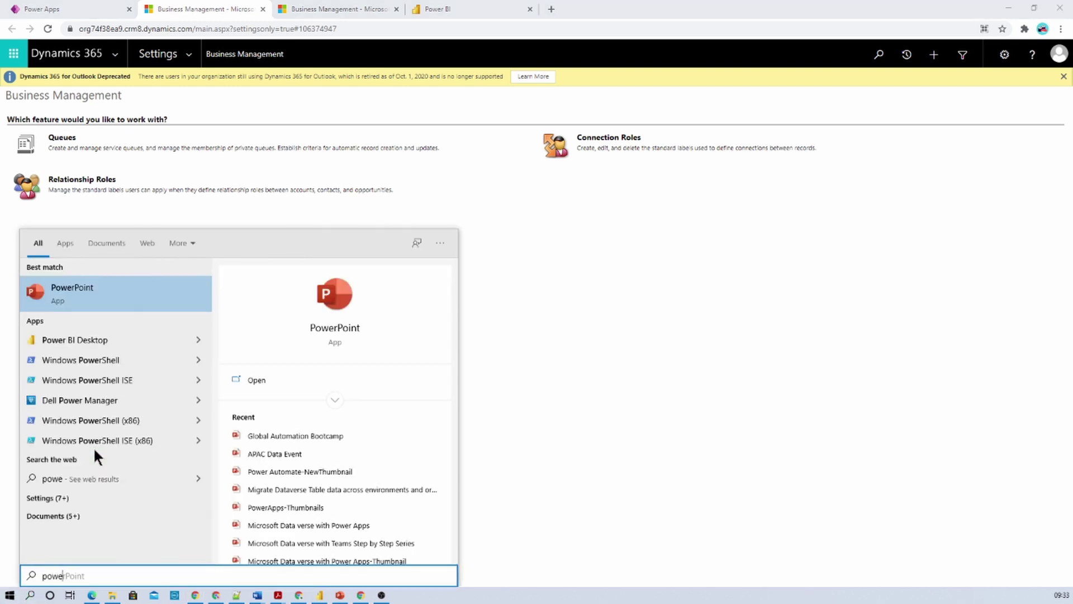
click(95, 330)
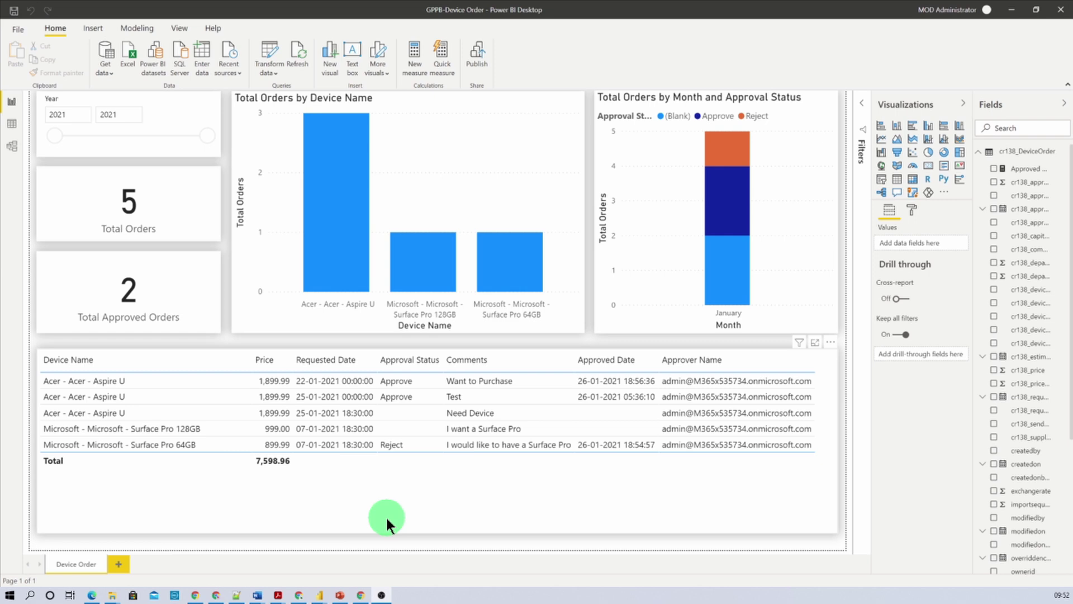
Show the rows of the cr138_DeviceOrder table in the GPPB-Device Order report's data view
click(12, 123)
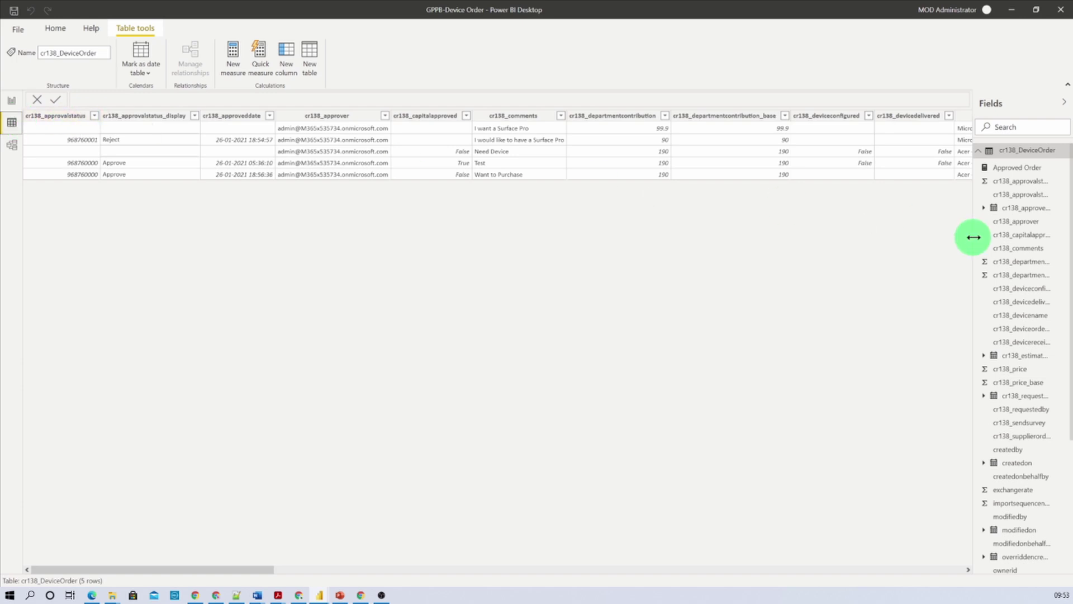
Switch to the untitled report, add a slicer for the createdon Year, and reduce the slicer's height
click(1012, 12)
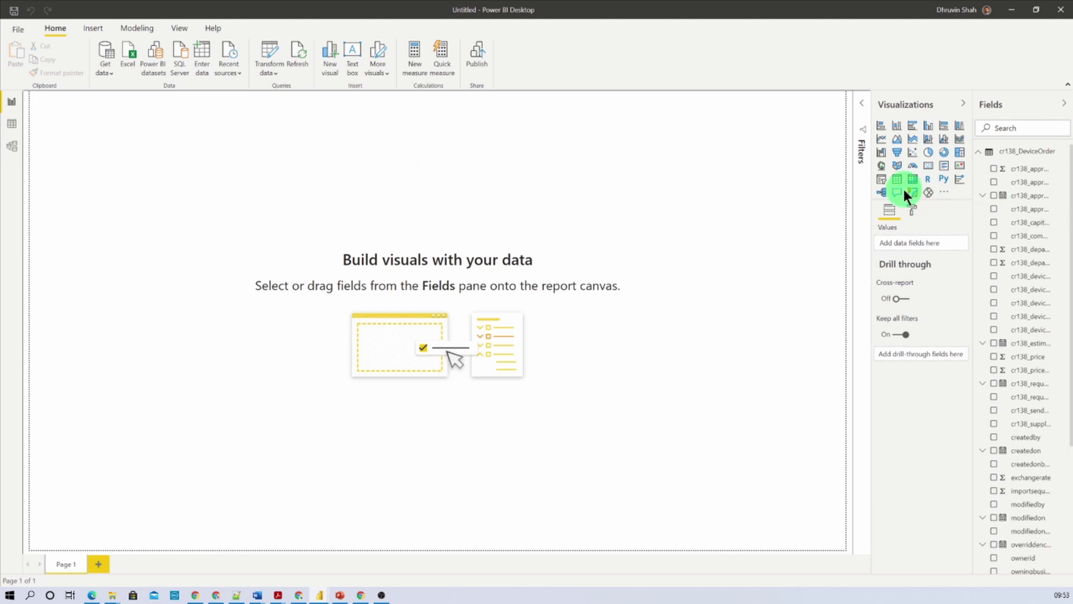
click(882, 180)
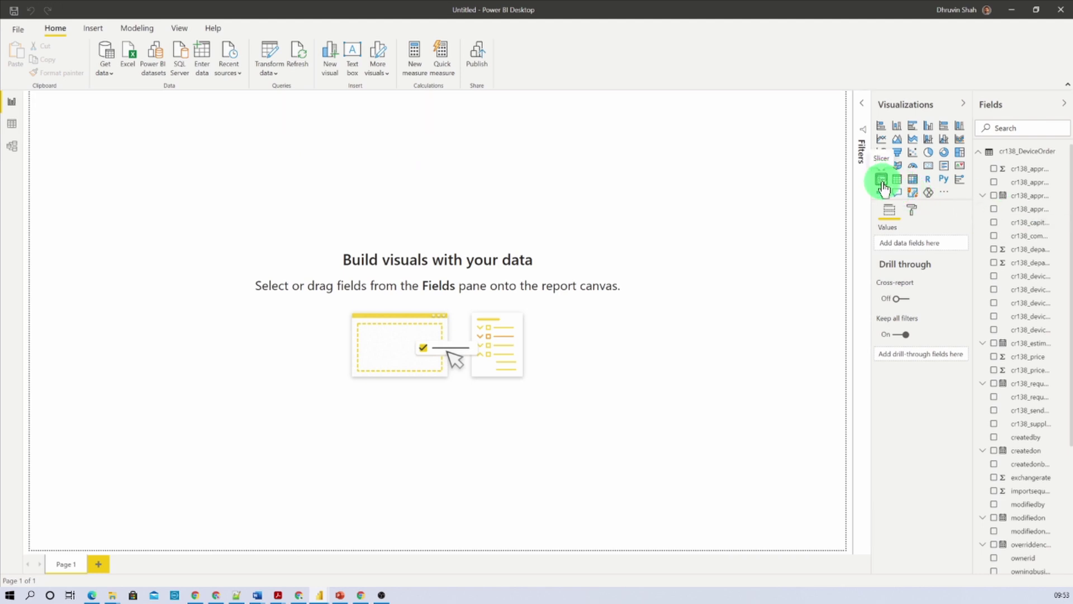
click(1023, 130)
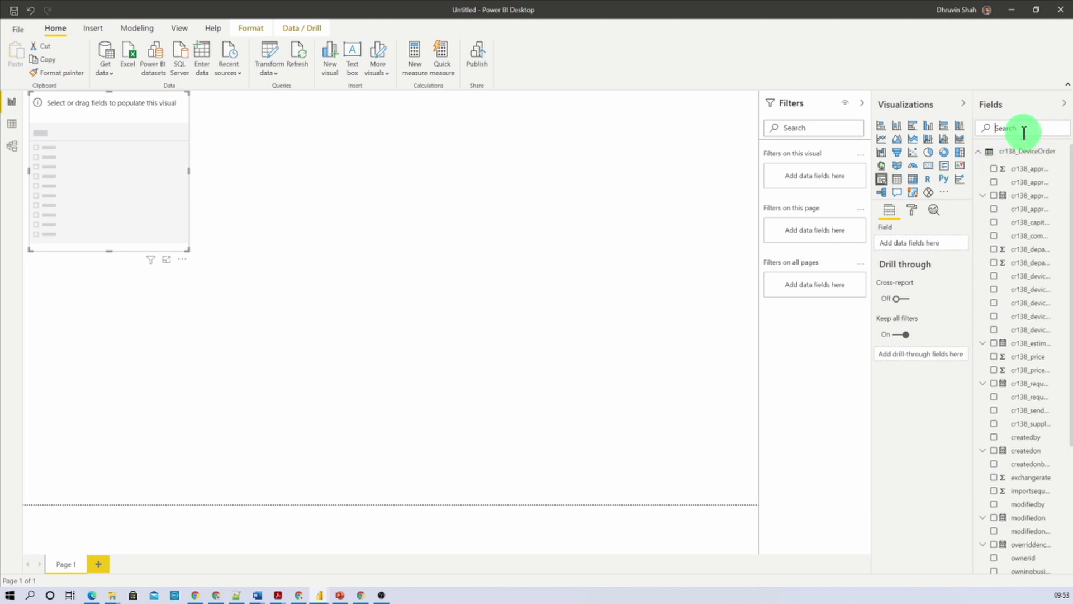
text(creat)
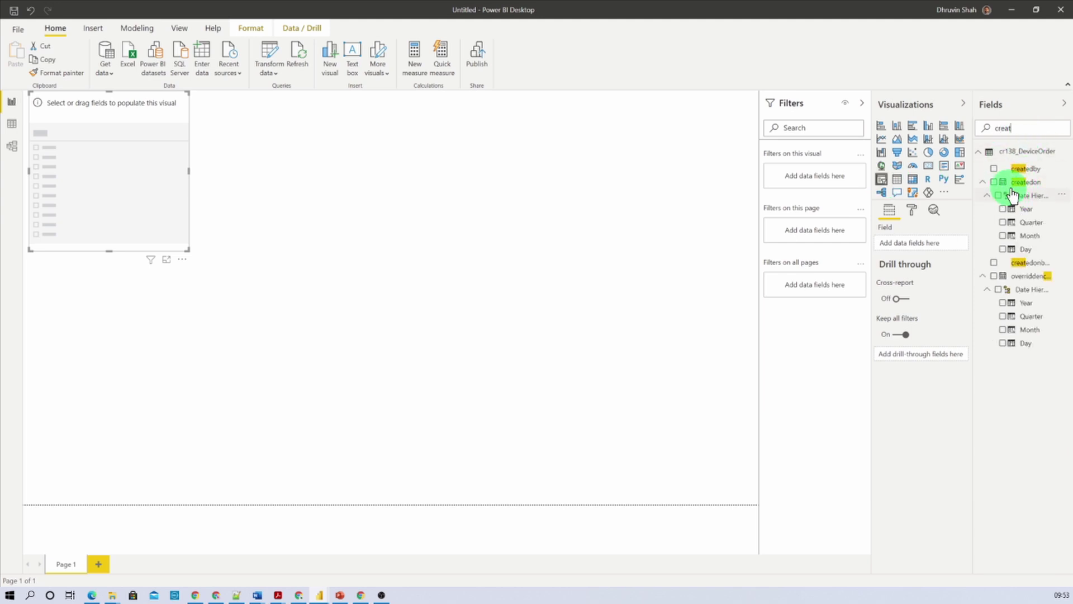
drag(1027, 215, 941, 243)
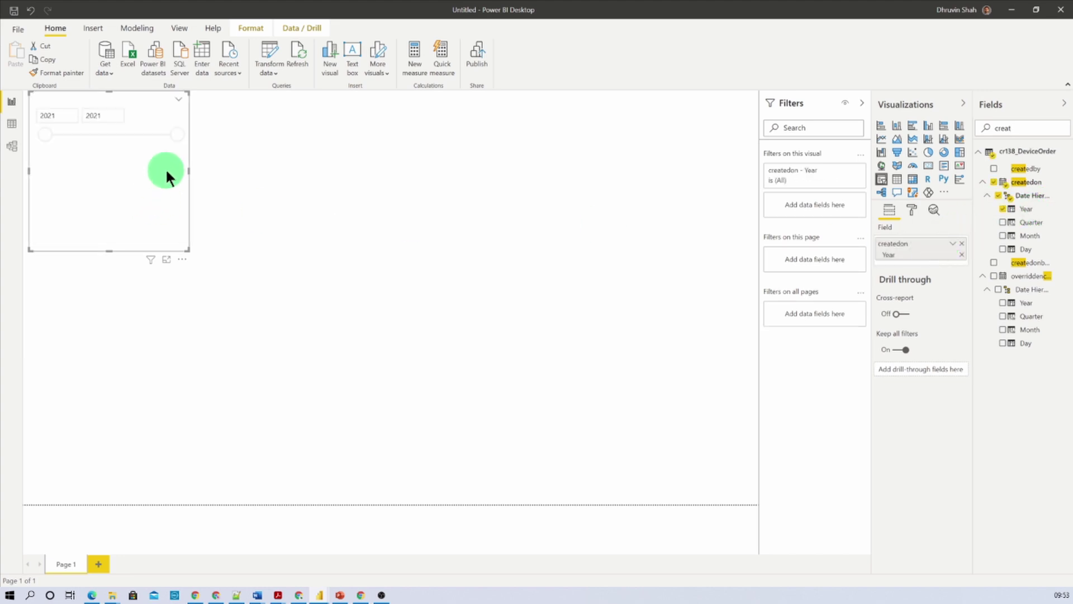
drag(102, 249, 114, 168)
click(291, 201)
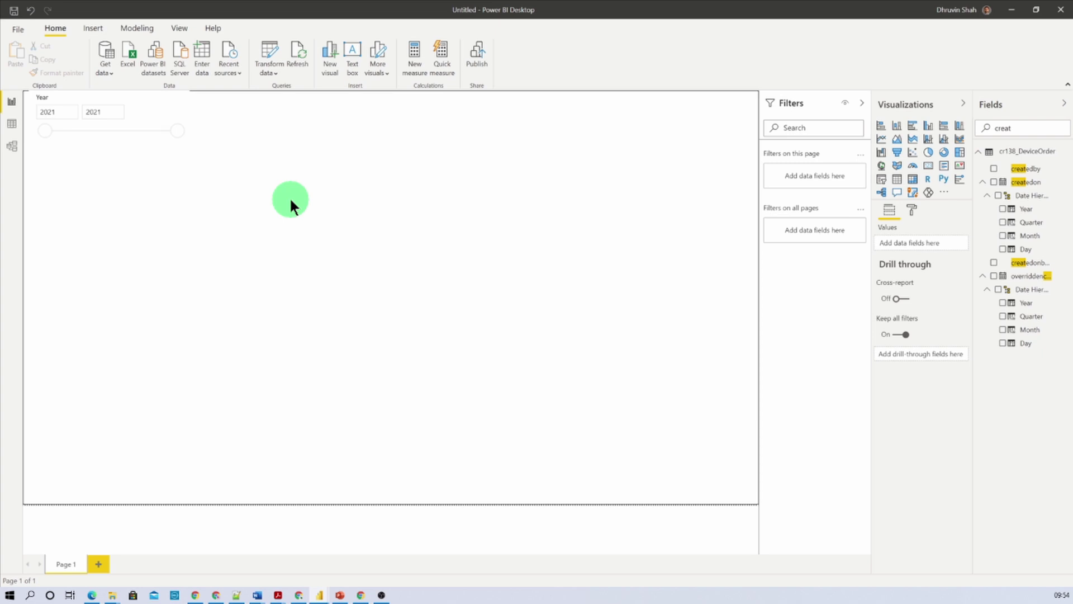
Add a card visual below the slicer and populate it with the cr138_deviceorderid field
click(925, 169)
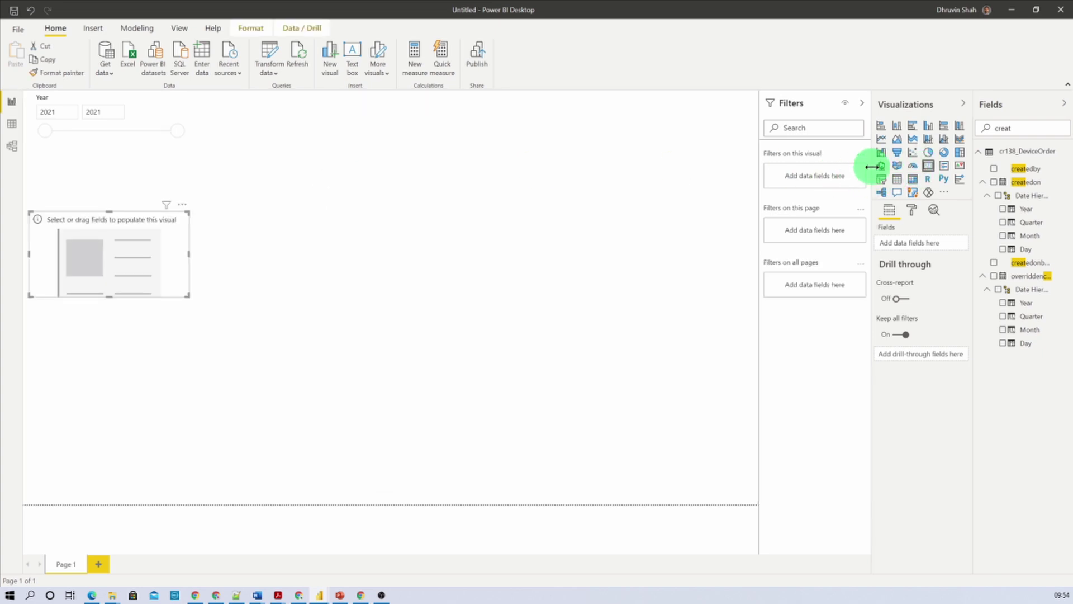
double_click(1035, 129)
text(de)
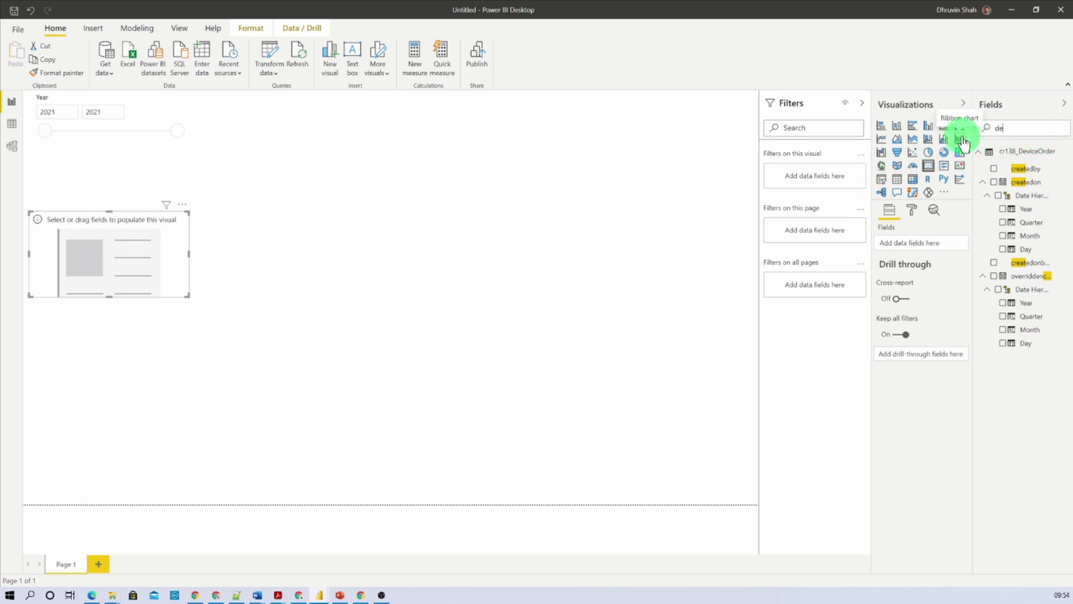
text(vice)
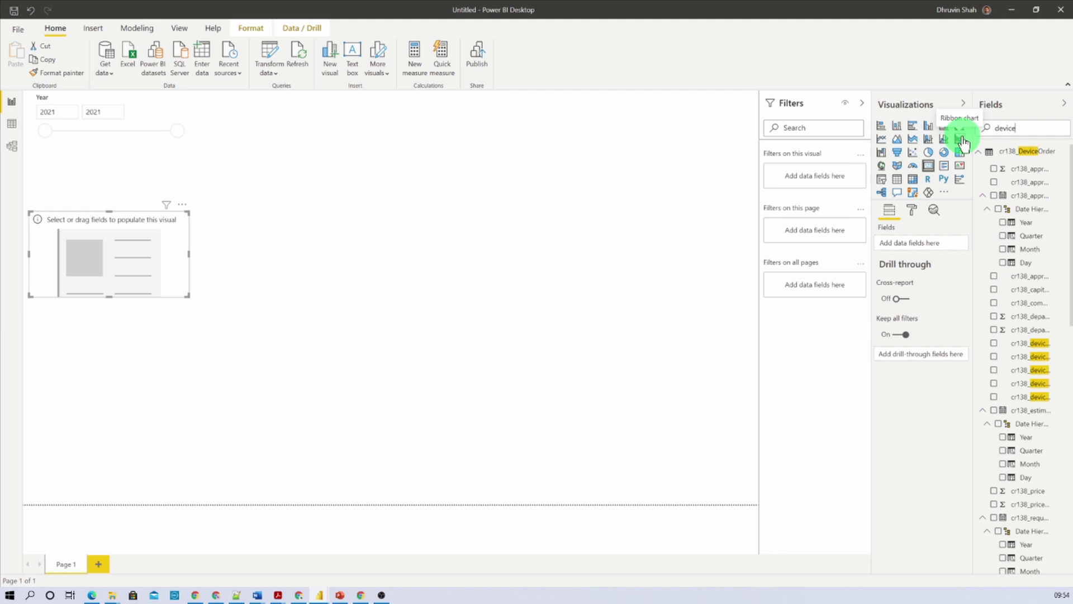
text(o)
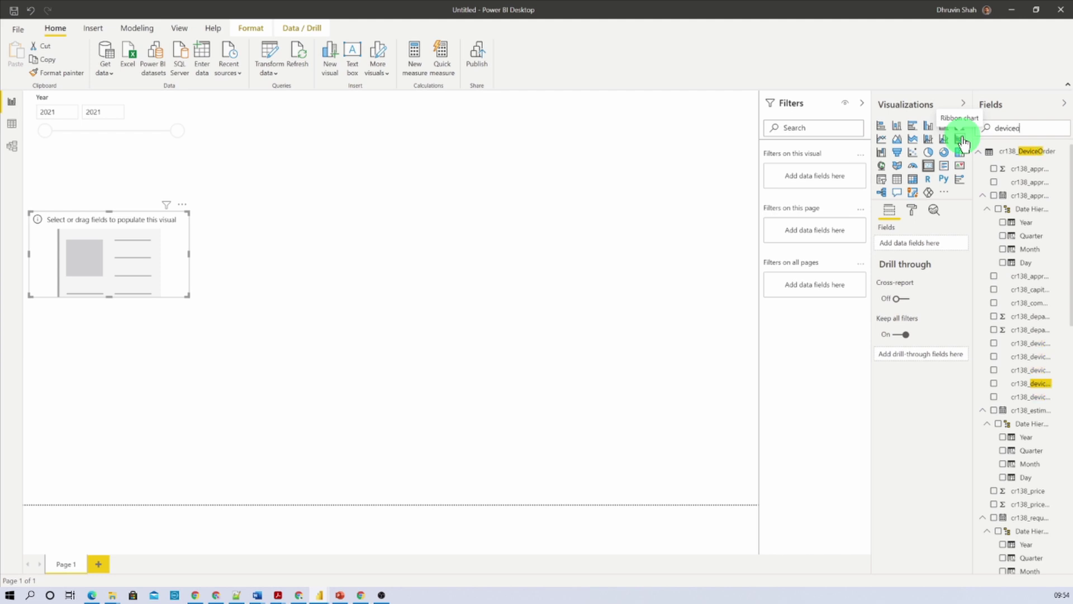
text(rderid)
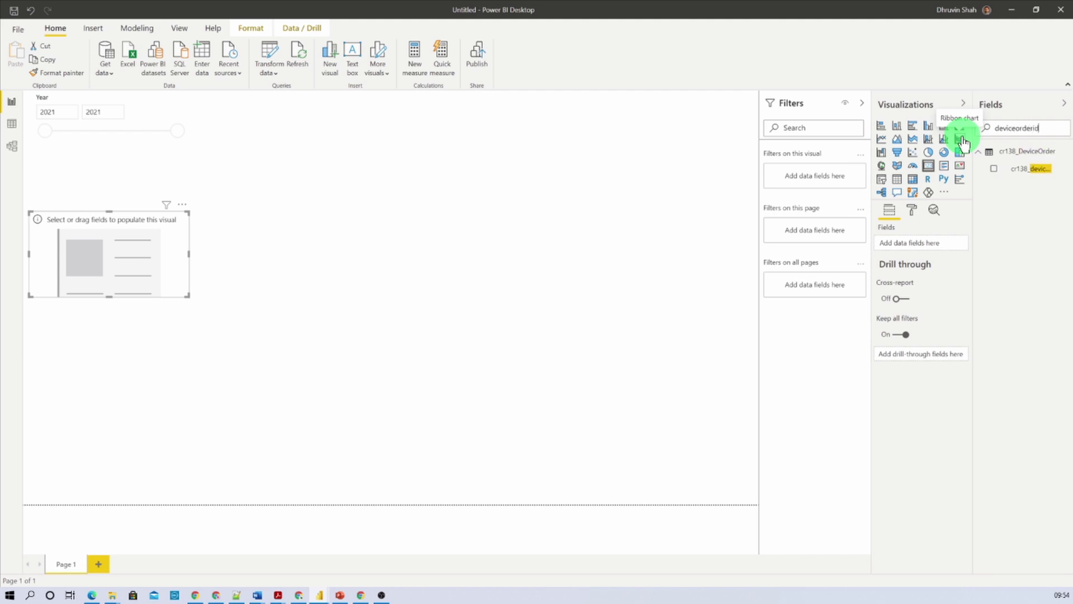
drag(1018, 170, 859, 223)
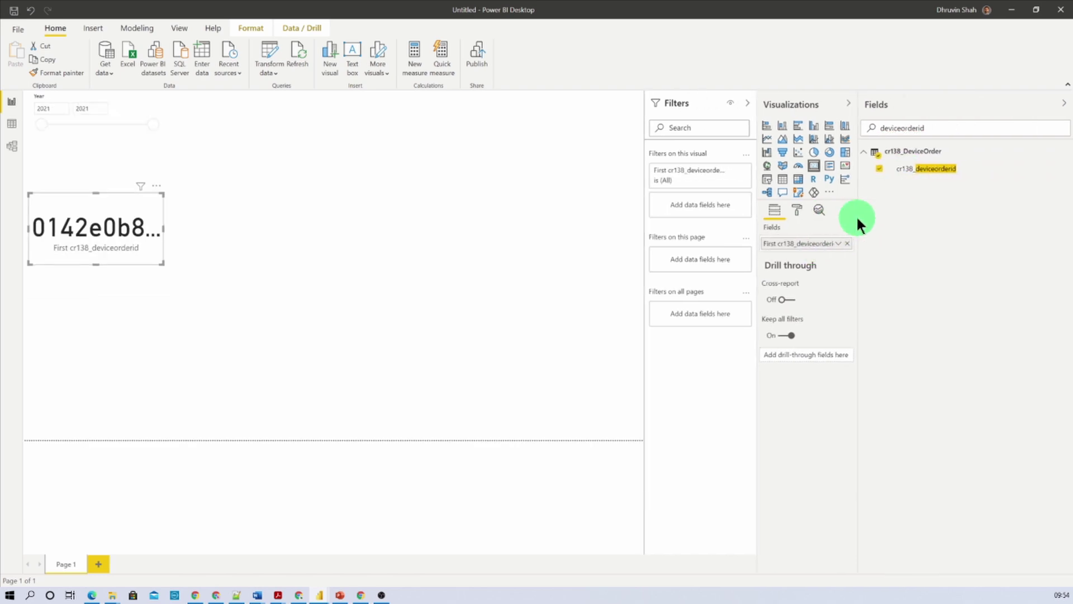
Summarize the card's cr138_deviceorderid field as Count (Distinct) and rename it Total Orders for this visual
click(839, 244)
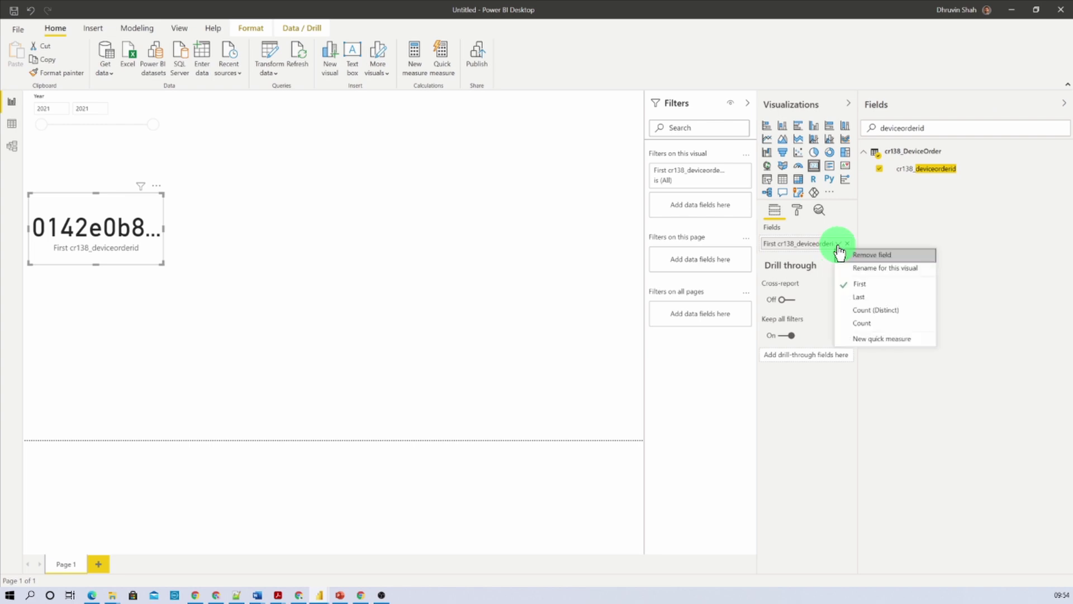
click(847, 309)
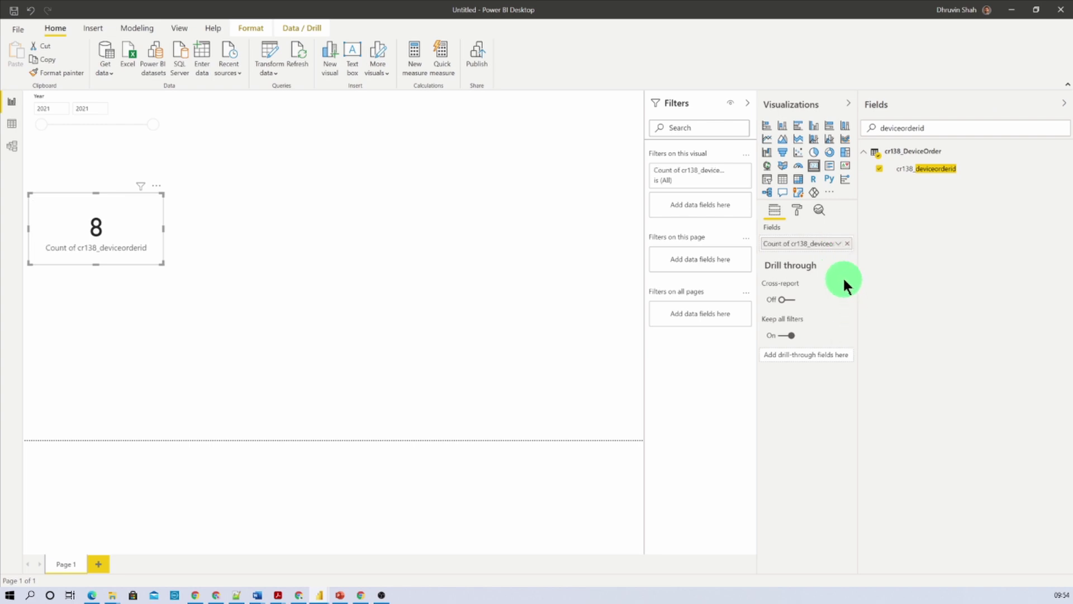
double_click(781, 243)
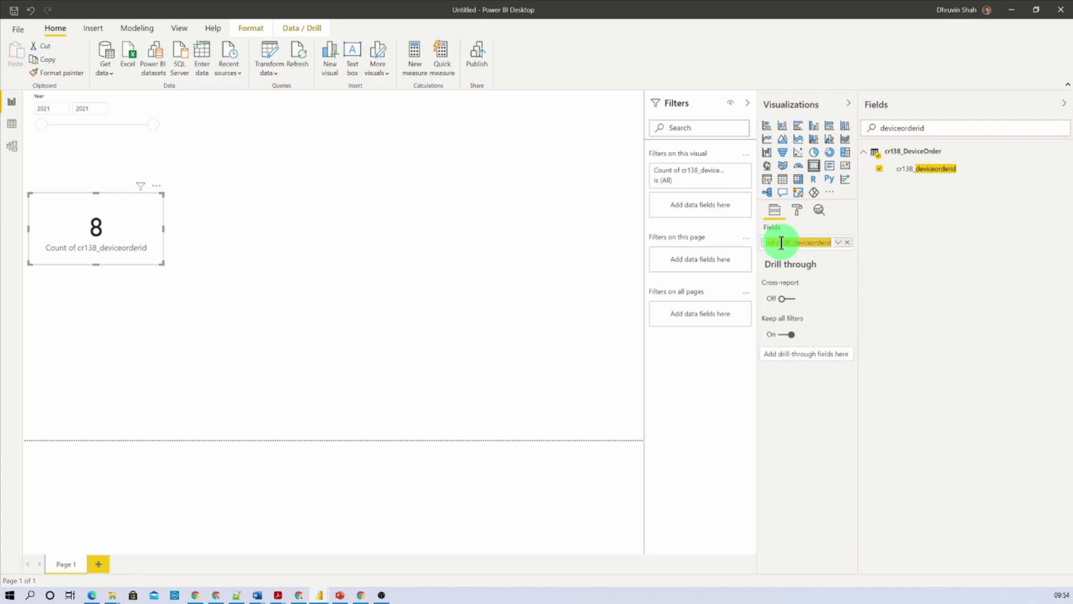
text(Total)
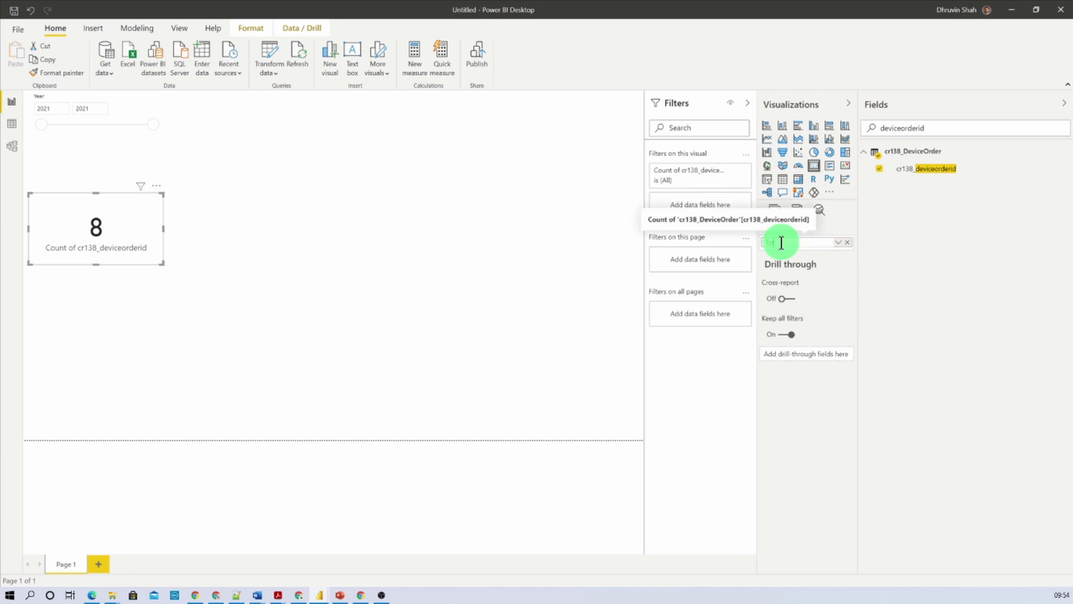
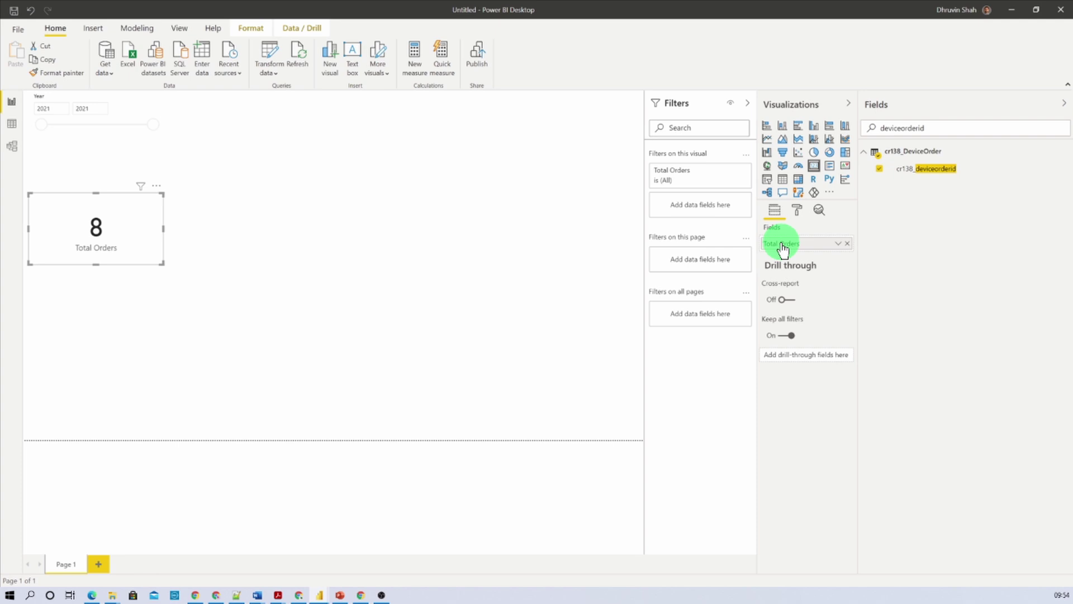
Move the Total Orders card up, closer to the Year slicer
drag(124, 224, 124, 189)
drag(163, 226, 161, 214)
click(254, 224)
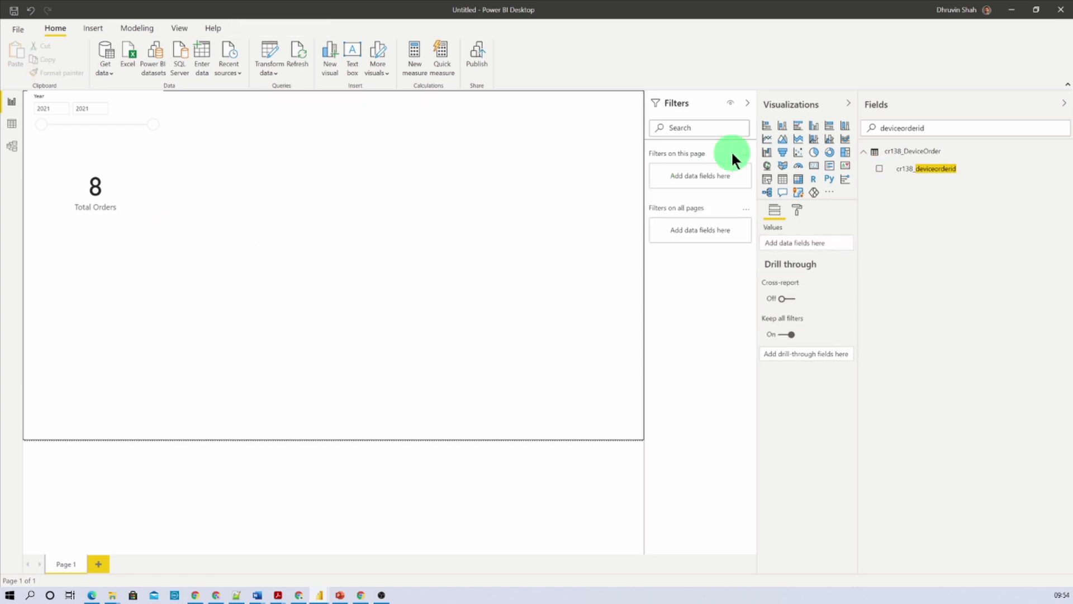
Add an empty second card below the Total Orders card and create a new measure in the cr138_DeviceOrder table
click(815, 168)
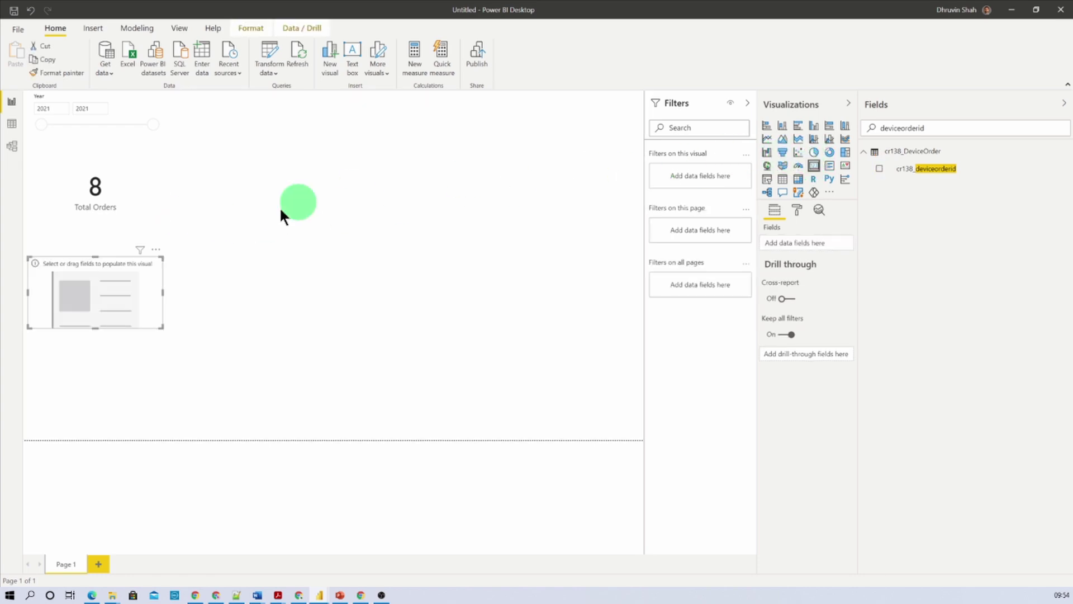
double_click(958, 129)
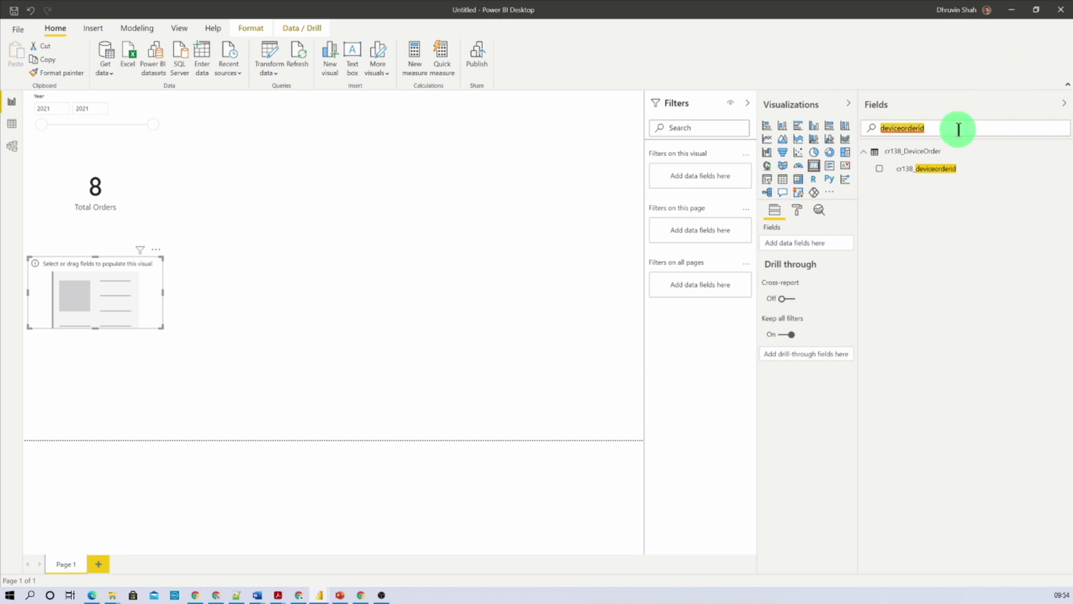
key(BackSpace)
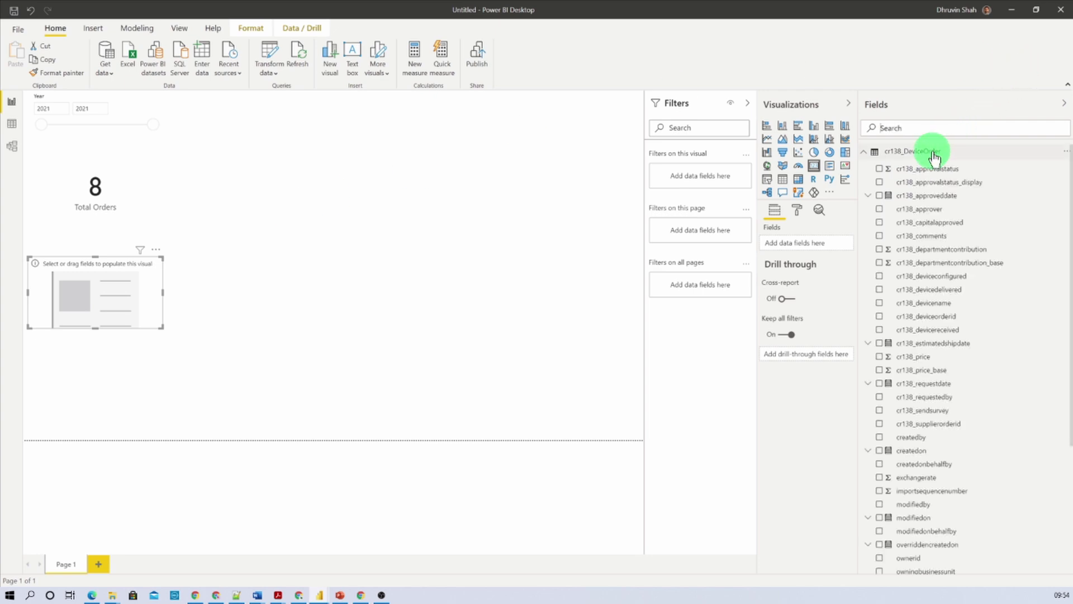
right_click(928, 152)
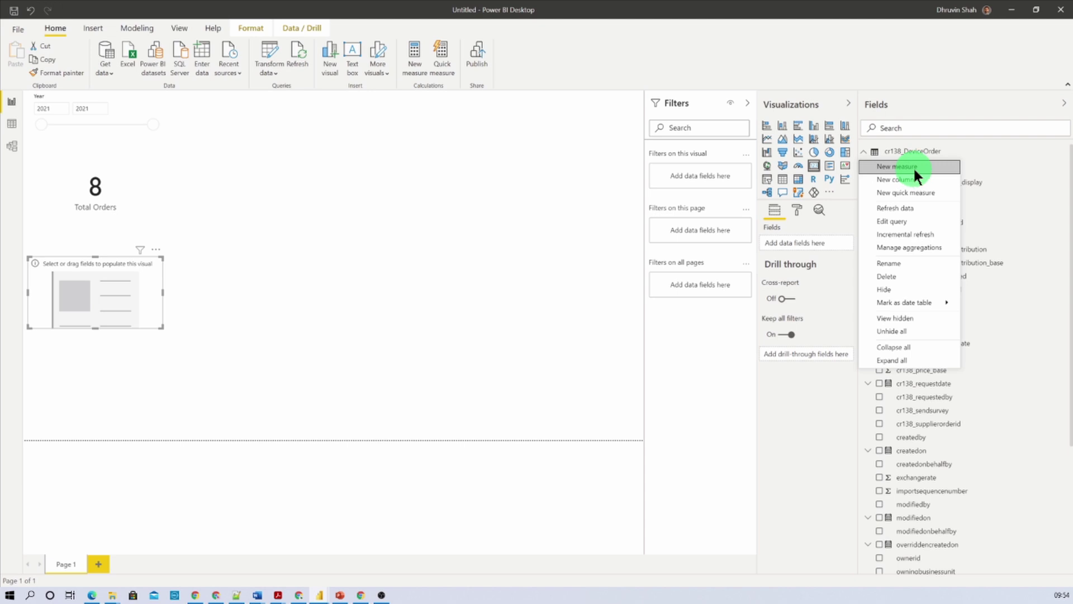
click(913, 166)
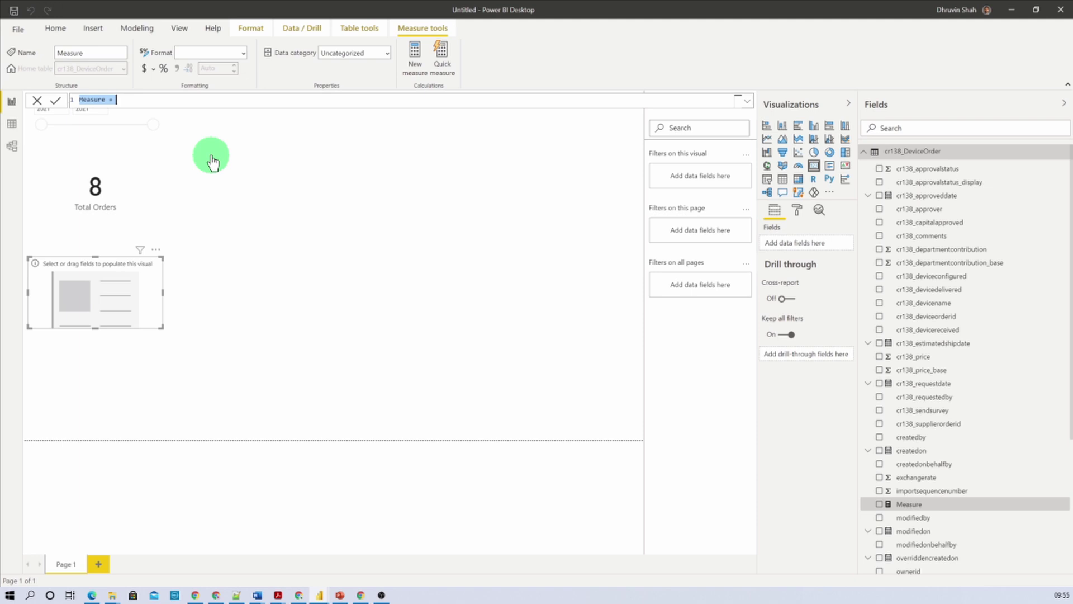
Switch to the PDF guide and read the Approved Order measure formula
key(alt+Tab)
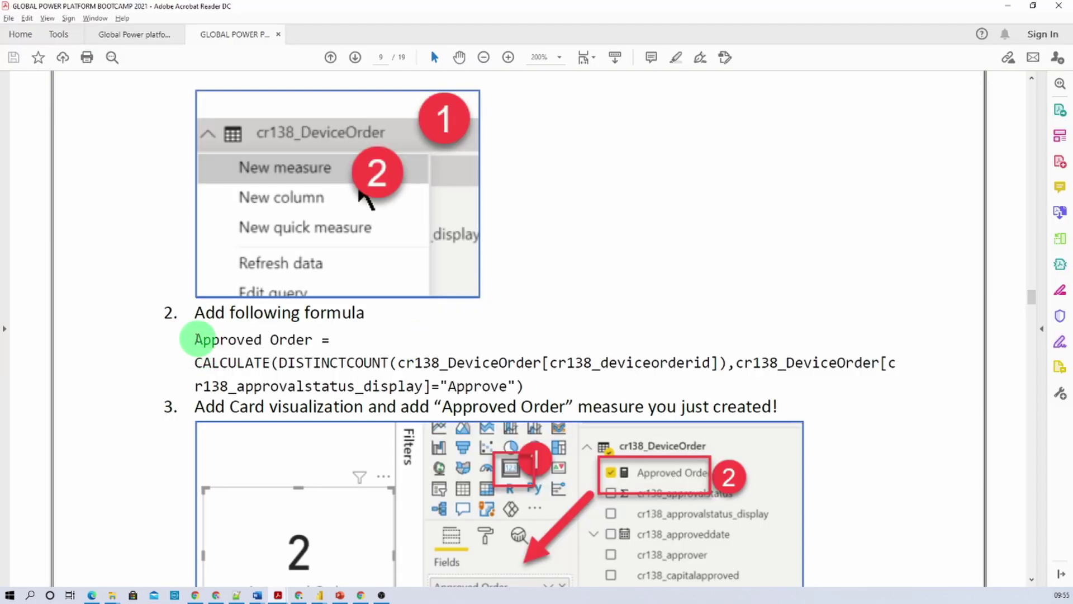
drag(195, 339, 642, 362)
click(650, 362)
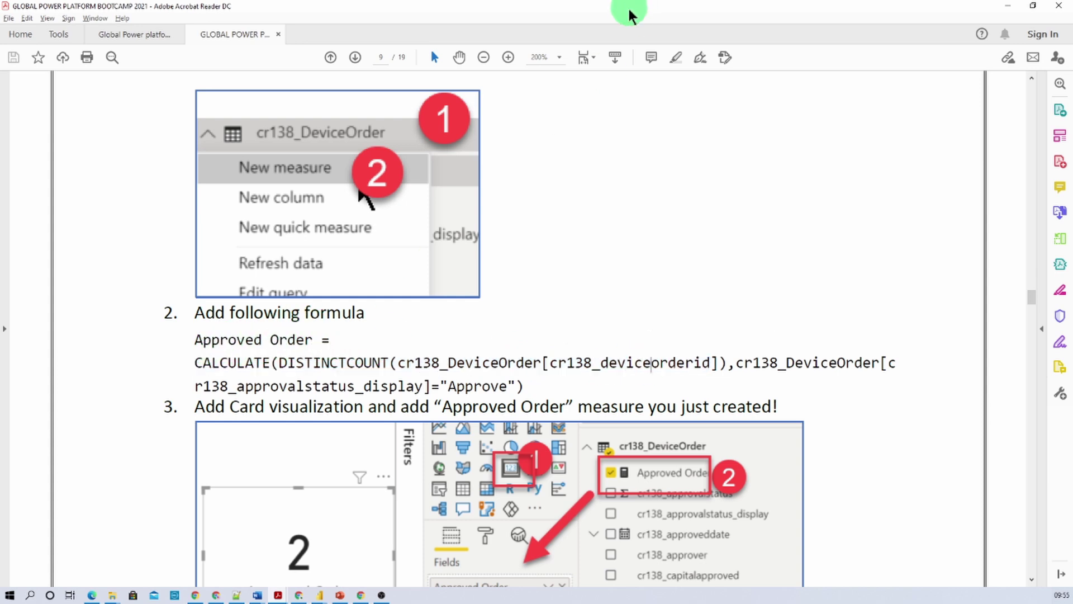
drag(629, 15, 0, 23)
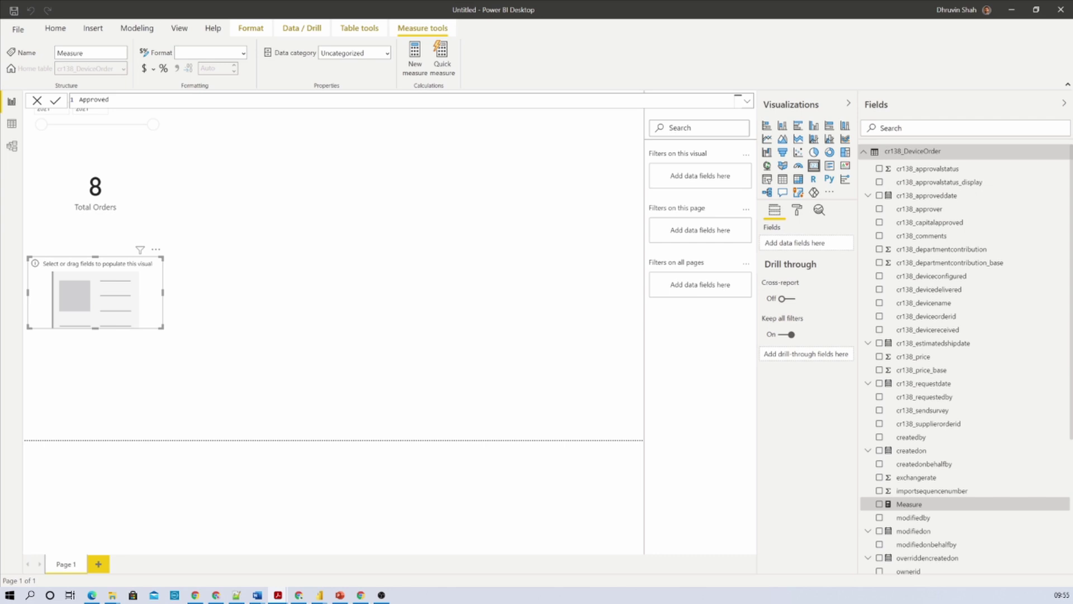
Name the new measure Approved Order in the report and begin its formula with the CALCULATE function
click(121, 105)
text(Or)
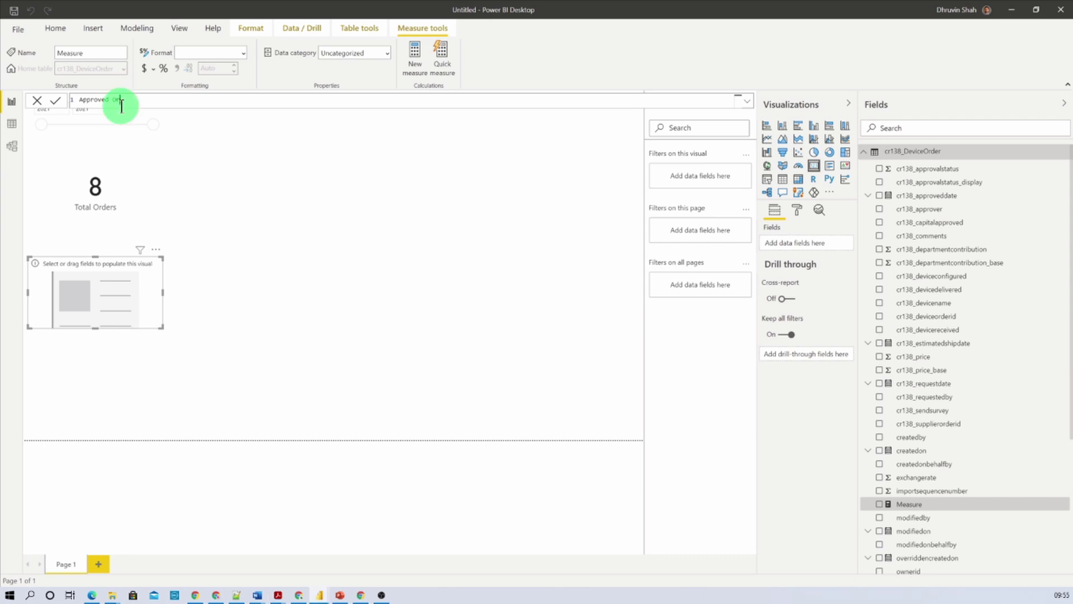
text(der = CALCULATE()
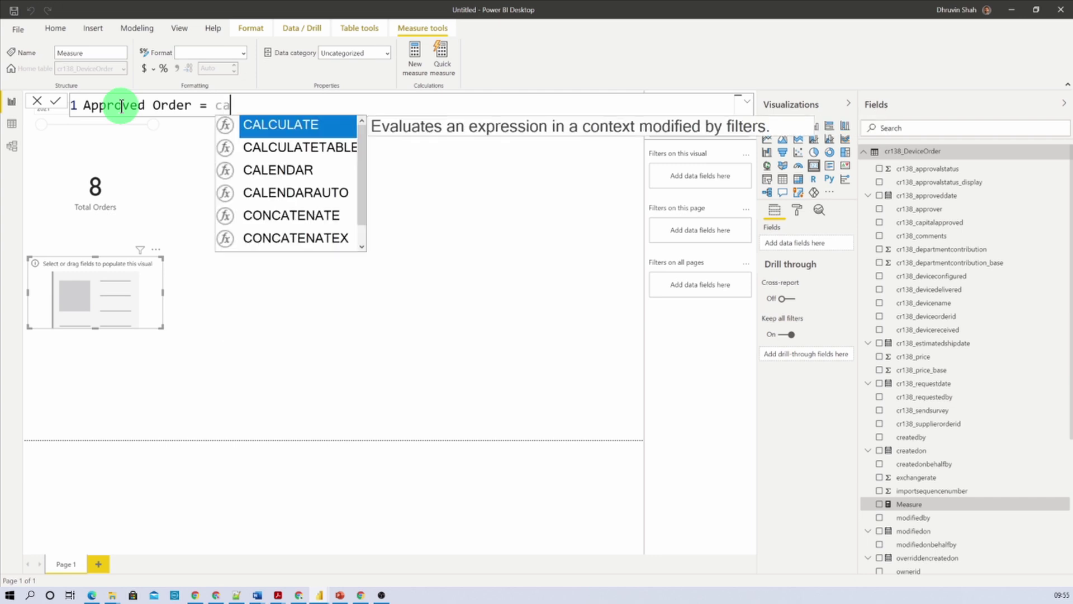
text(is)
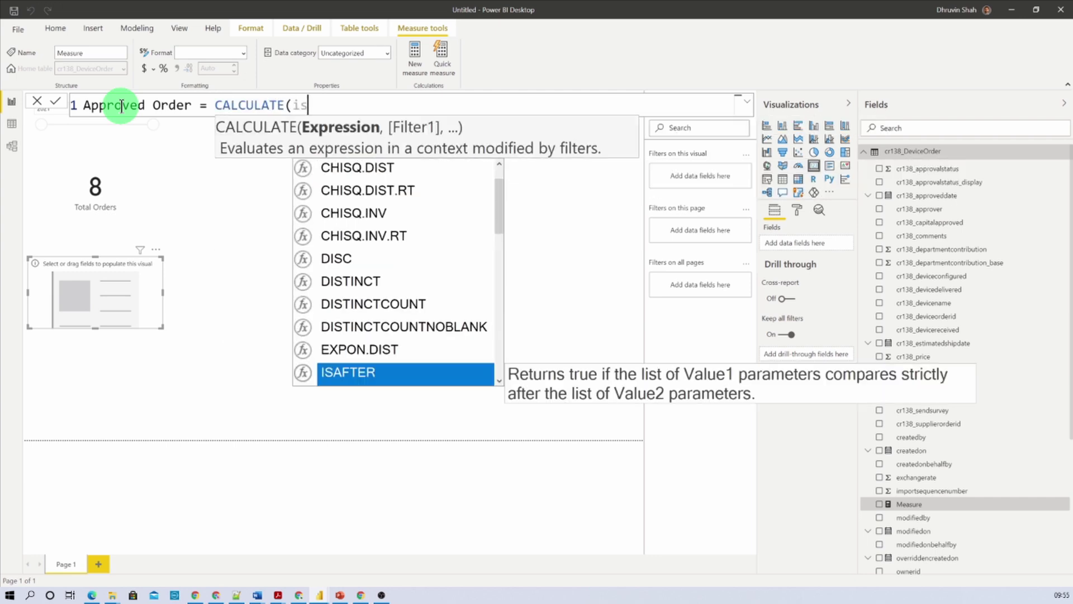
key(BackSpace)
key(BackSpace)
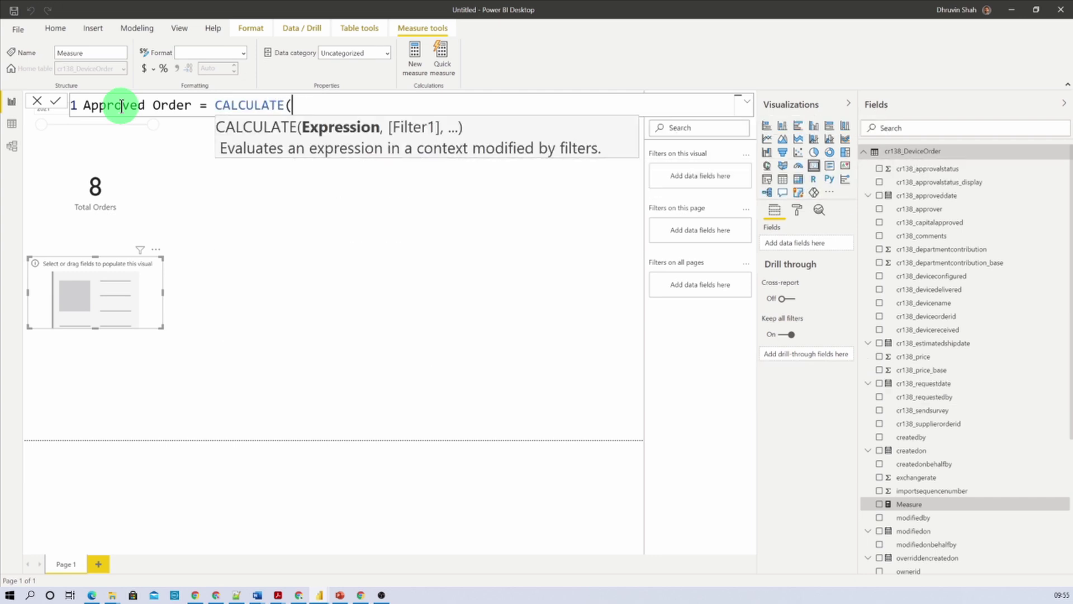
Give CALCULATE a DISTINCTCOUNT of cr138_DeviceOrder[cr138_deviceorderid] as its expression in the Approved Order formula
text(dis)
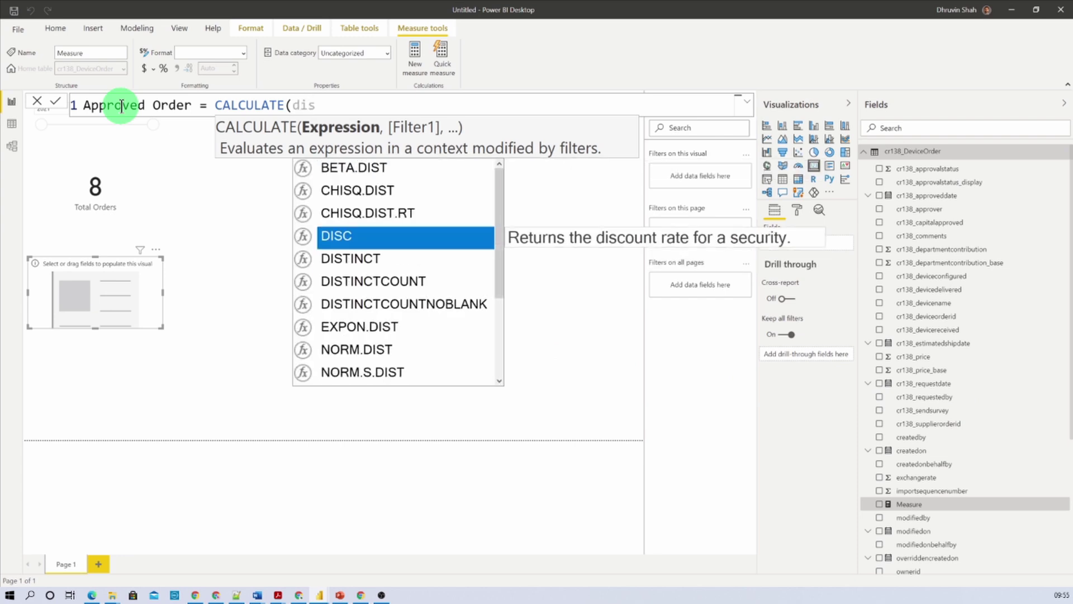
key(Down)
key(Down)
key(Tab)
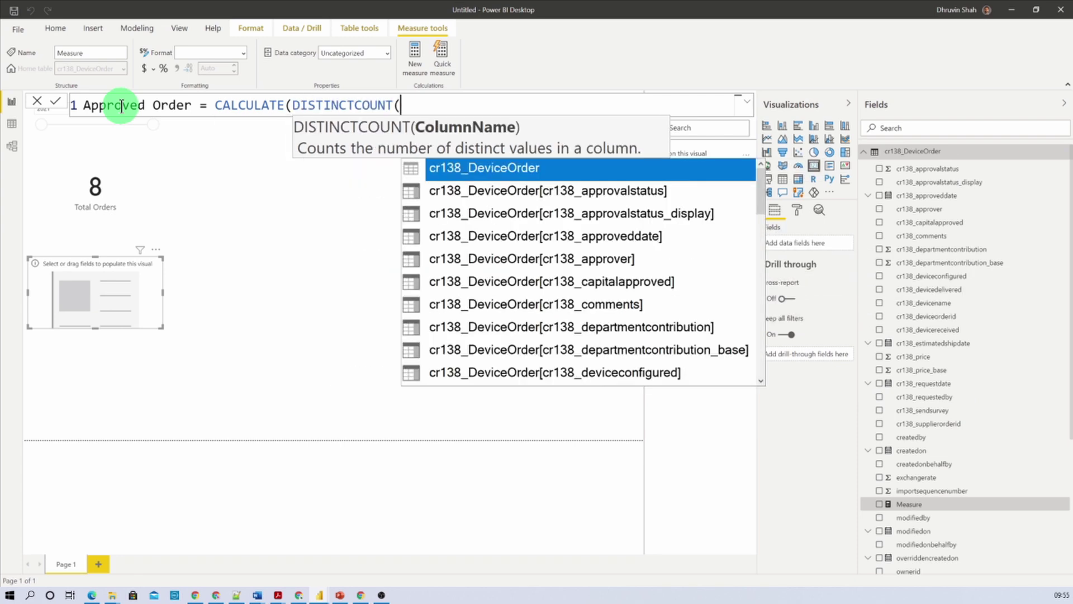
text(deviceorderi)
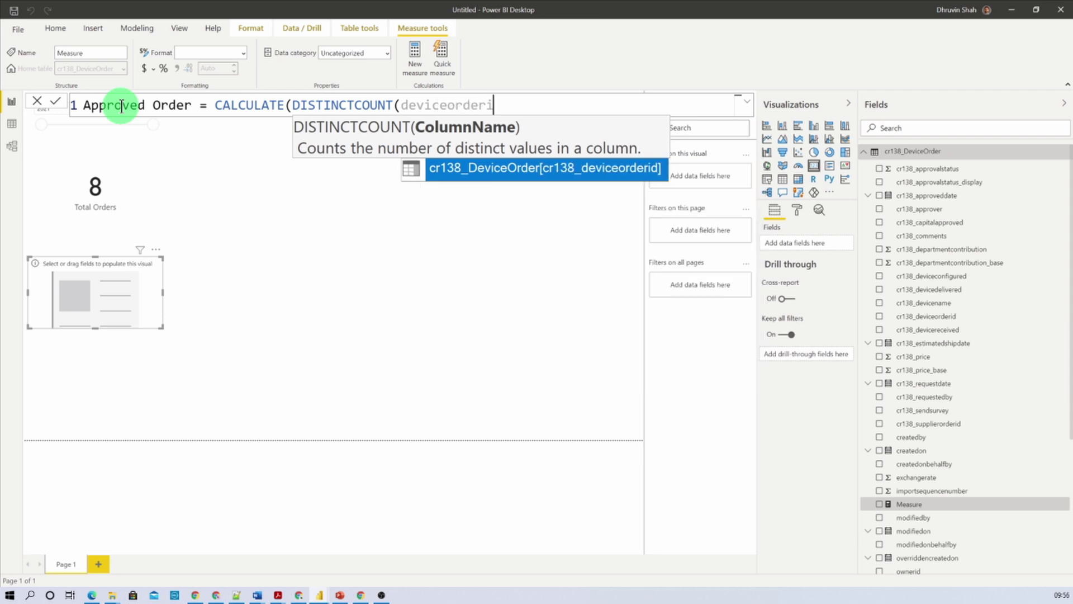
key(Tab)
text())
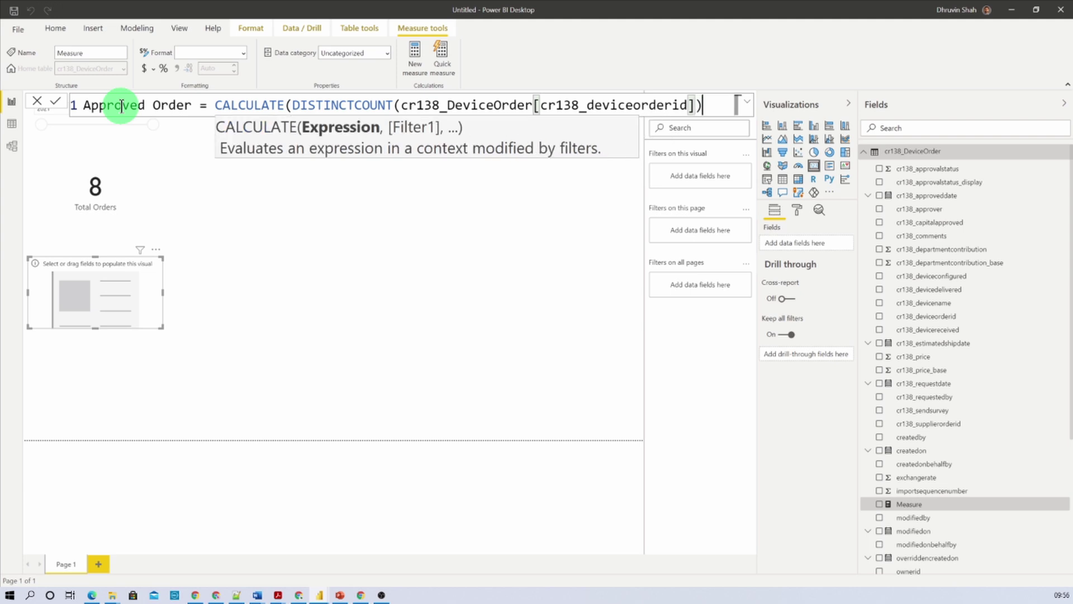
text(,)
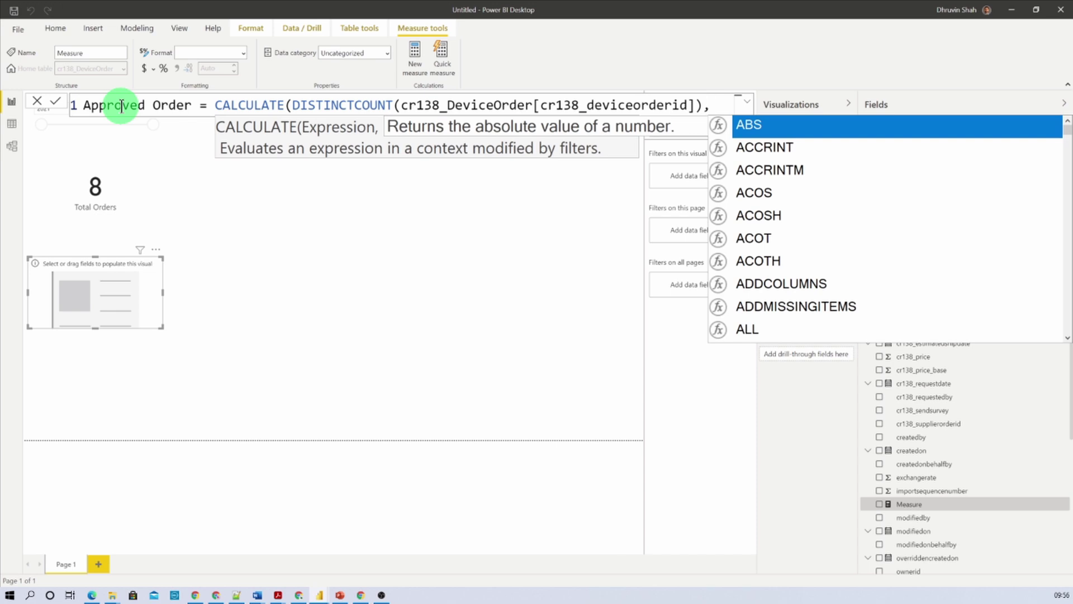
Add the filter cr138_DeviceOrder[cr138_approvalstatus_display]="Approve" on a new formula line, close the function and commit the measure
key(shift+Return)
text(stat)
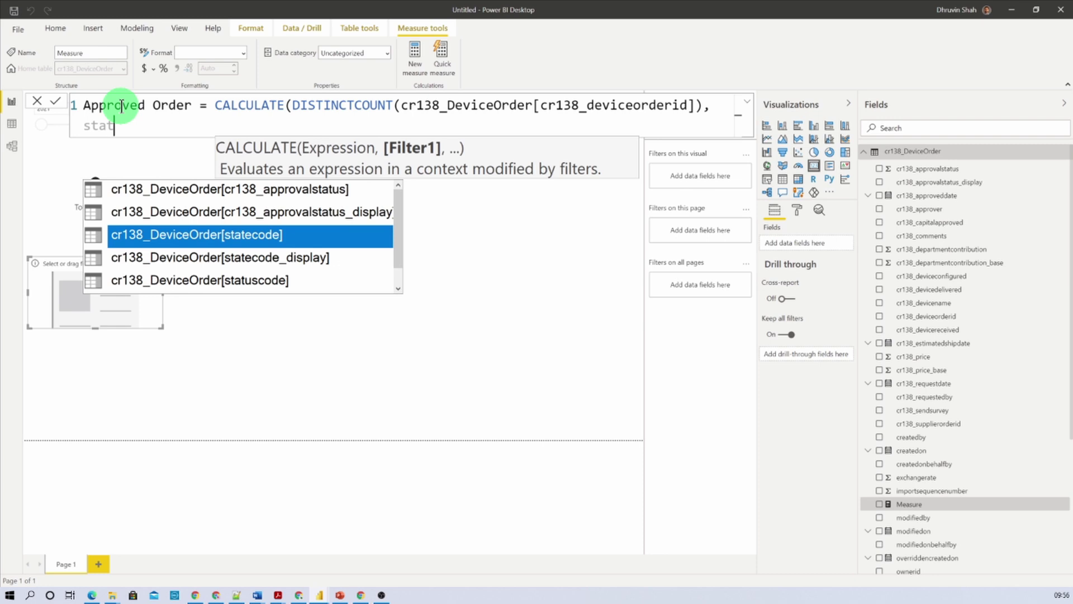
key(Up)
key(Tab)
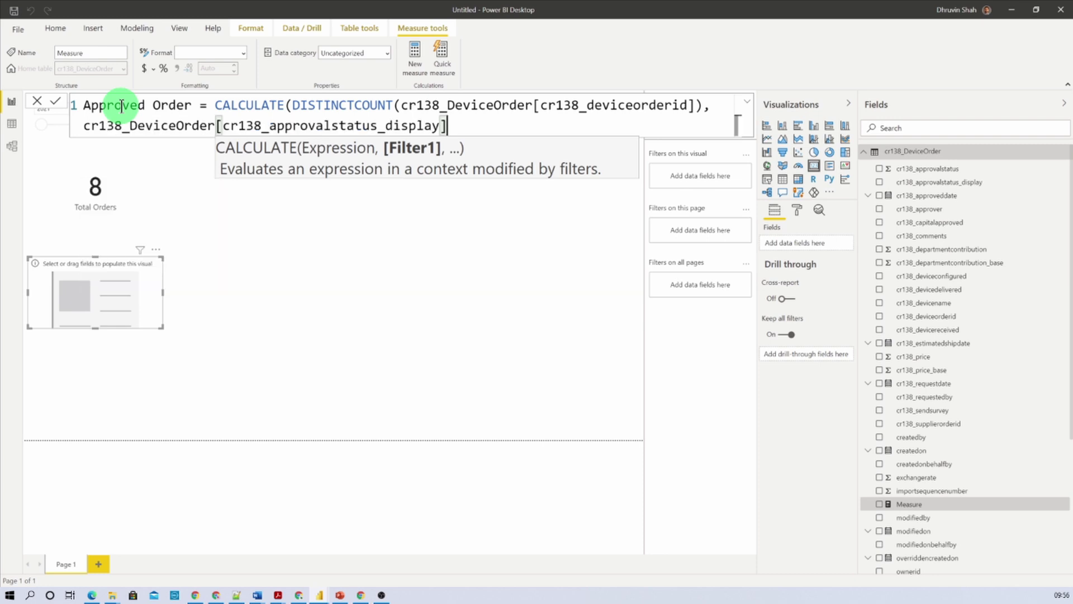
text(=)
text(")
text(Approv)
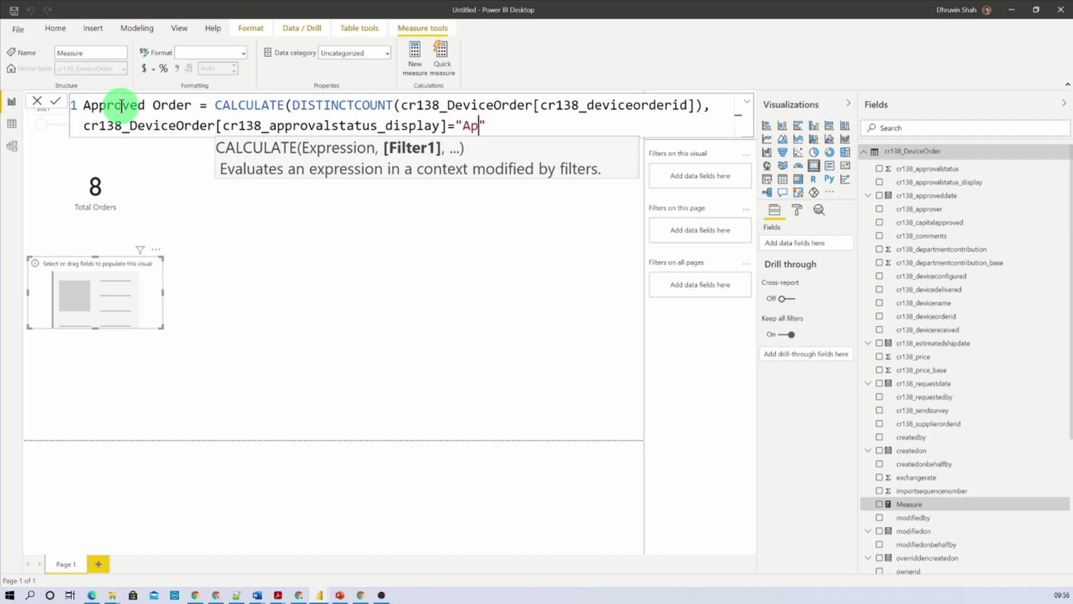
text(e"))
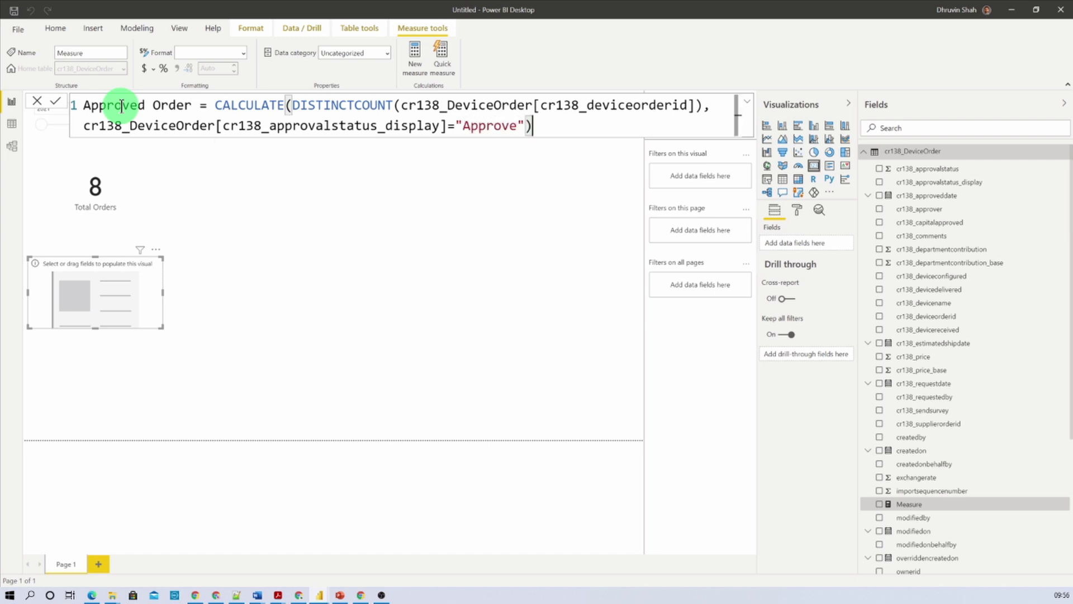
key(Return)
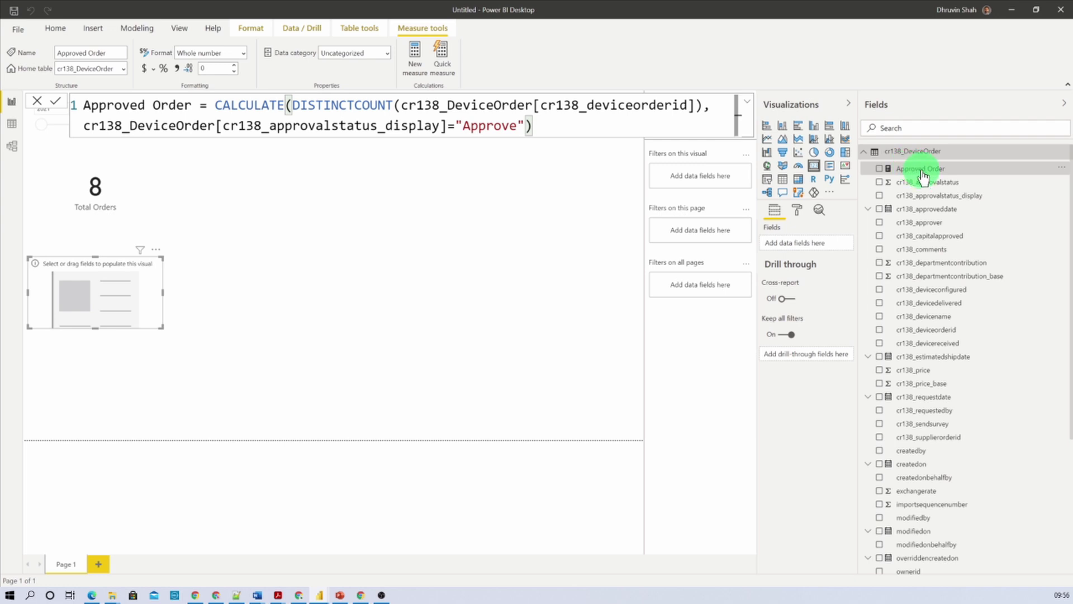
Show the Approved Order measure in the empty card and move that card up beneath the Total Orders card
drag(918, 175, 815, 246)
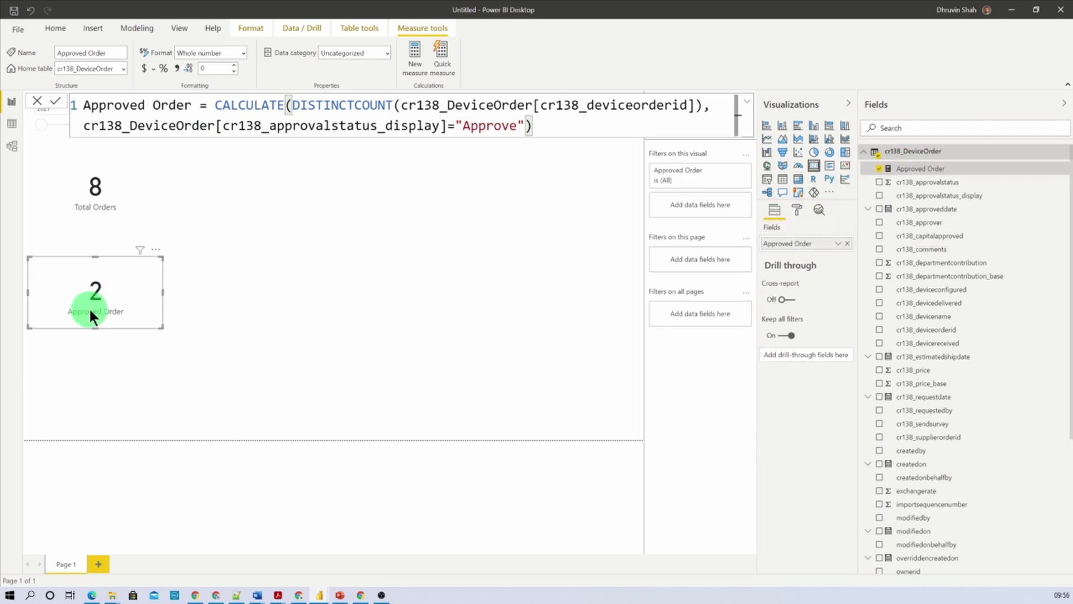
drag(89, 307, 92, 280)
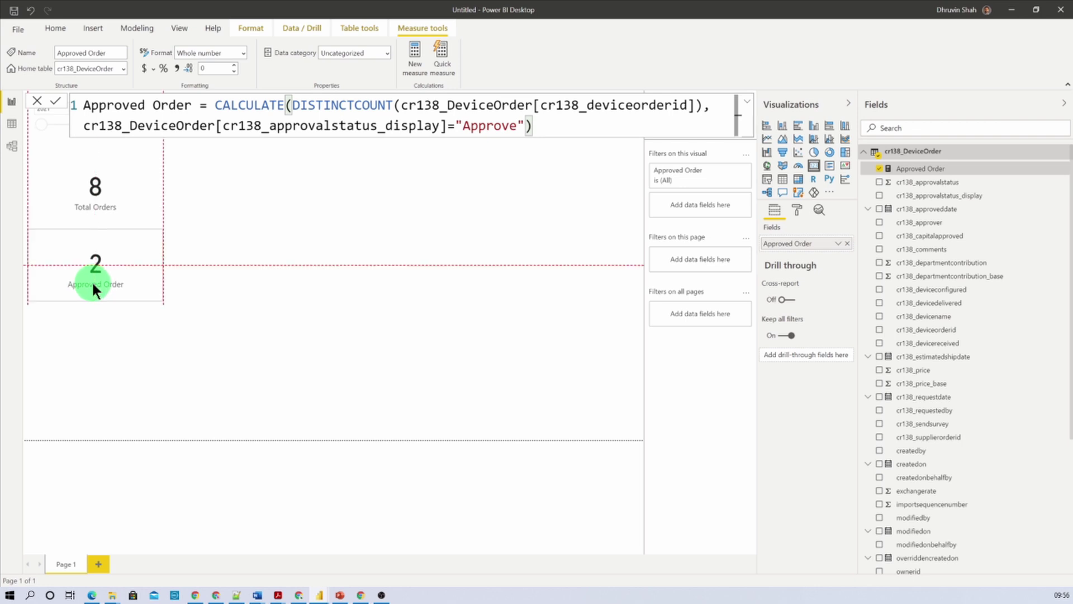
click(95, 186)
click(310, 239)
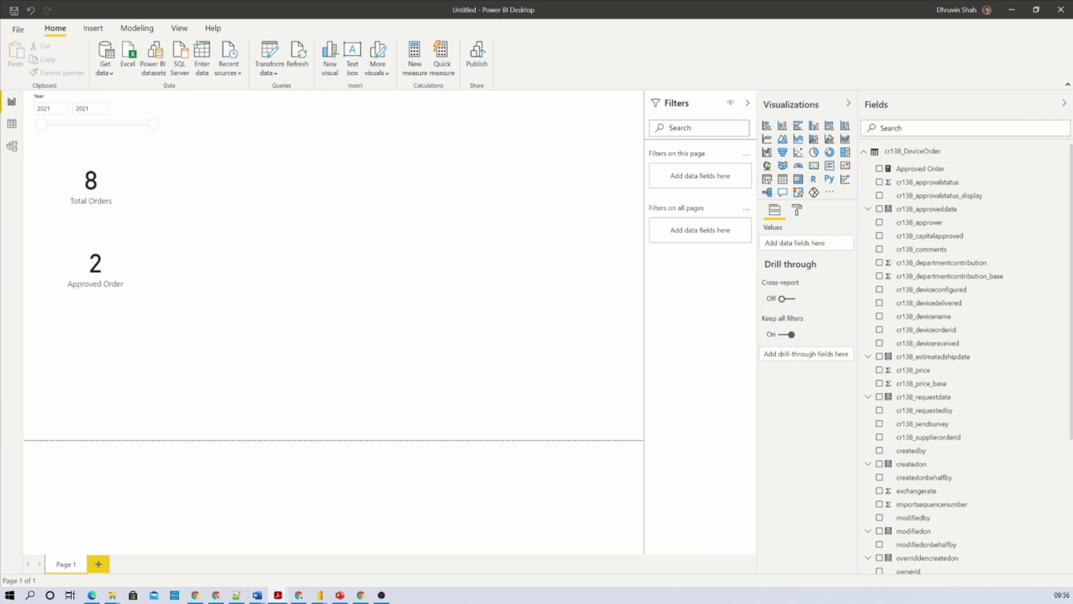
Insert a clustered column chart, place it beside the Year slicer and enlarge it down to the Approved Order card's level
click(815, 130)
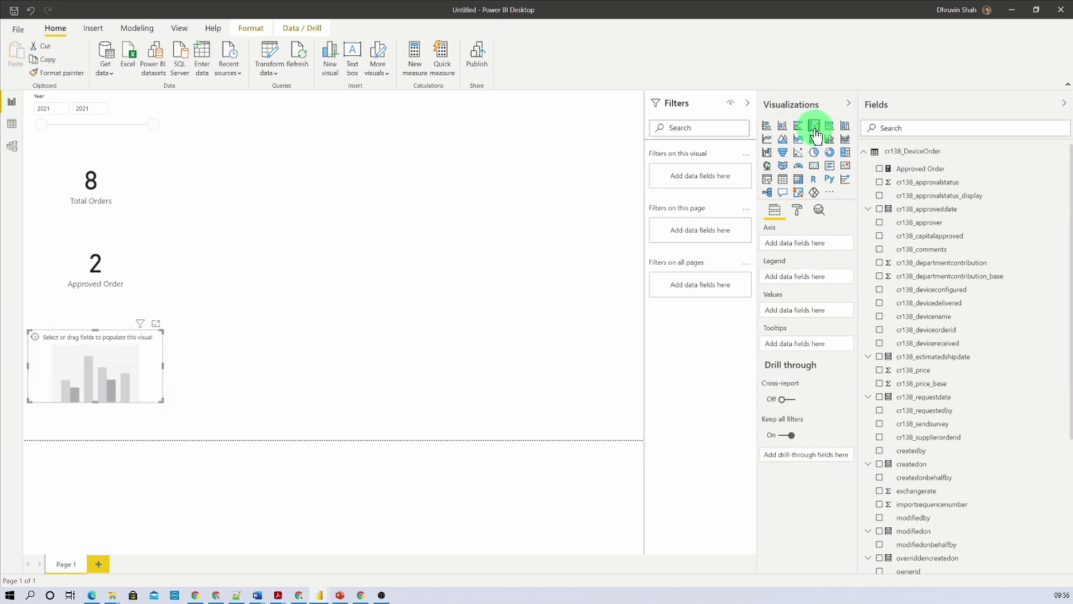
drag(119, 352, 271, 118)
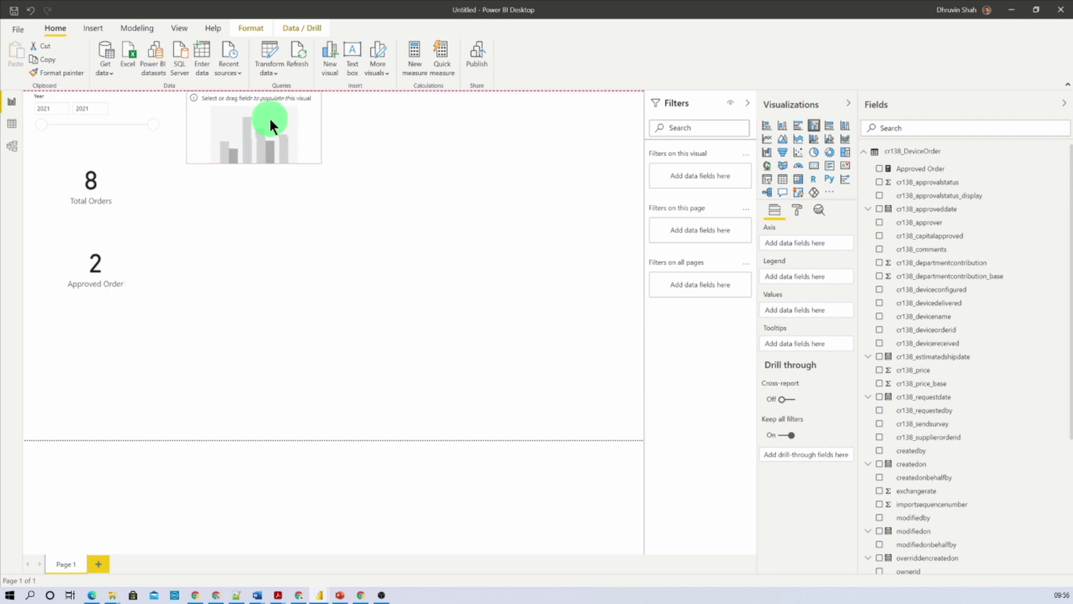
drag(319, 162, 454, 288)
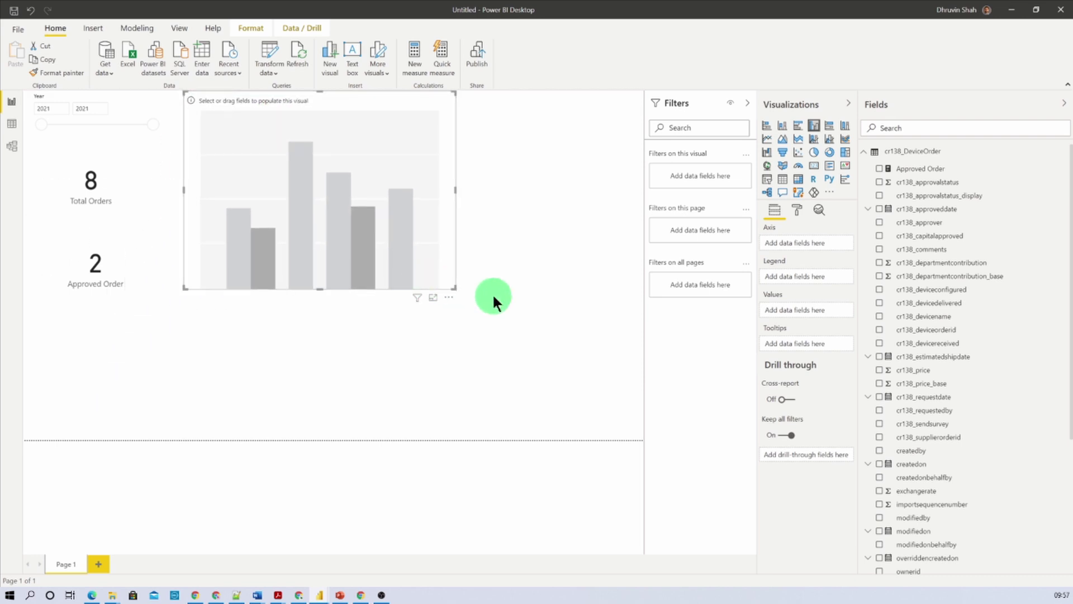
Find the device fields and put cr138_devicename on the clustered column chart's axis
click(942, 132)
text(device)
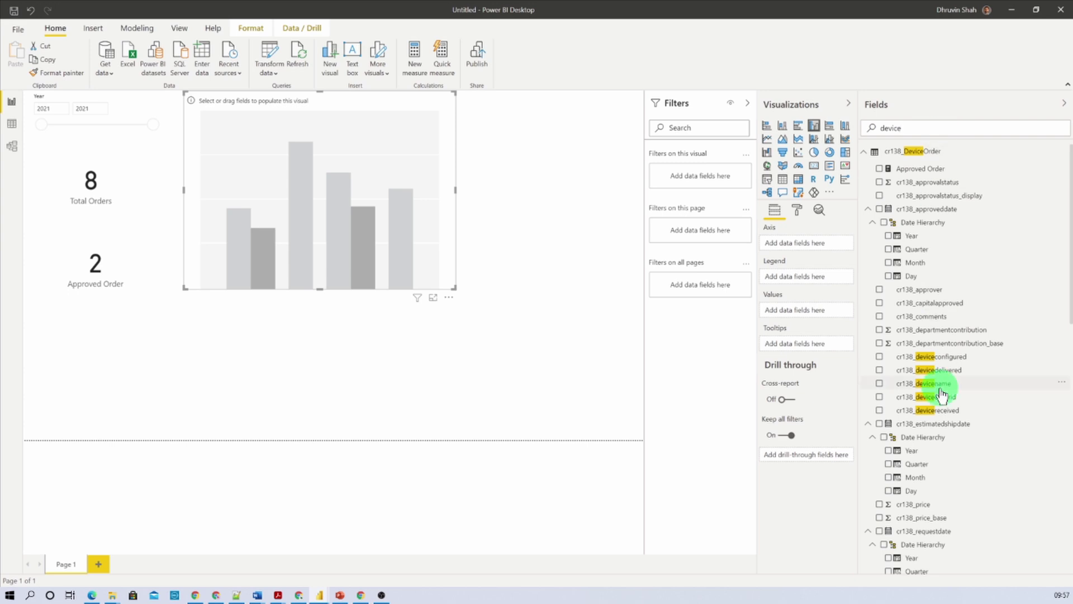
drag(941, 384, 832, 251)
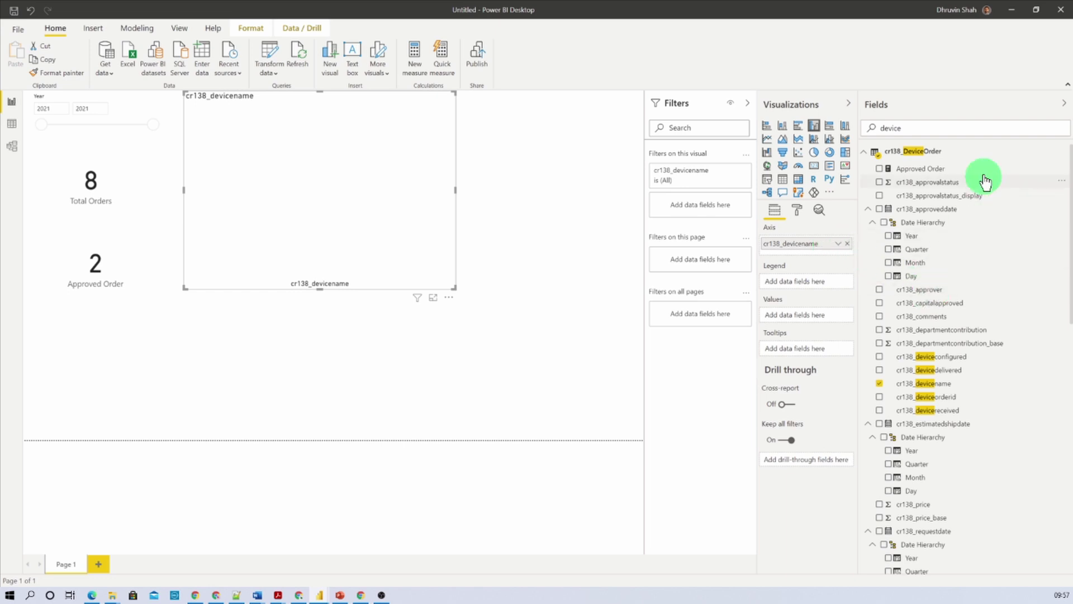
Use cr138_deviceorderid as the clustered column chart's values, summarized as Count (Distinct)
triple_click(955, 124)
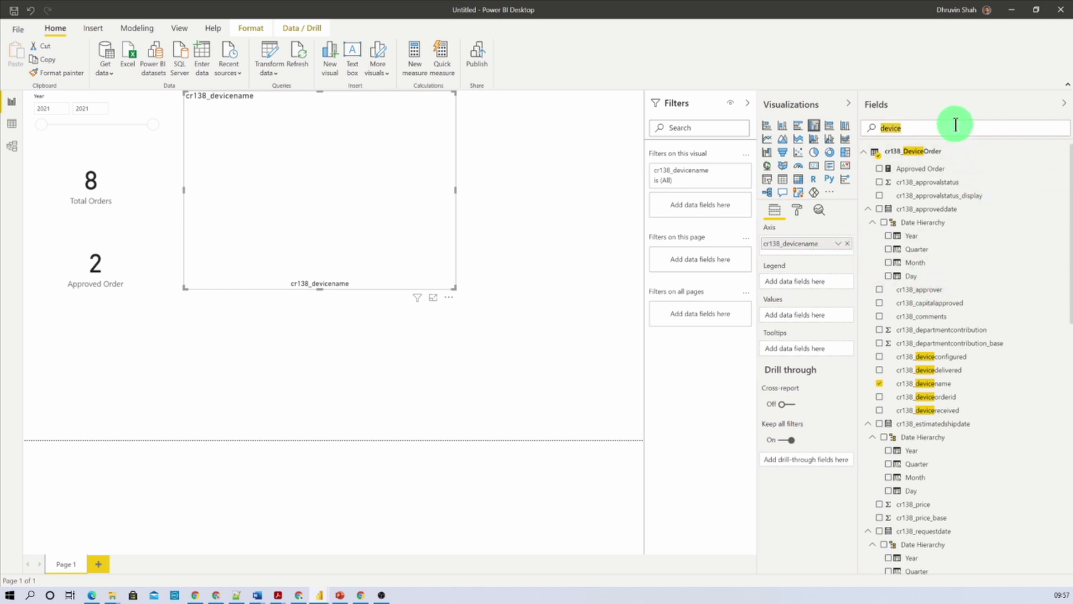
text(dev)
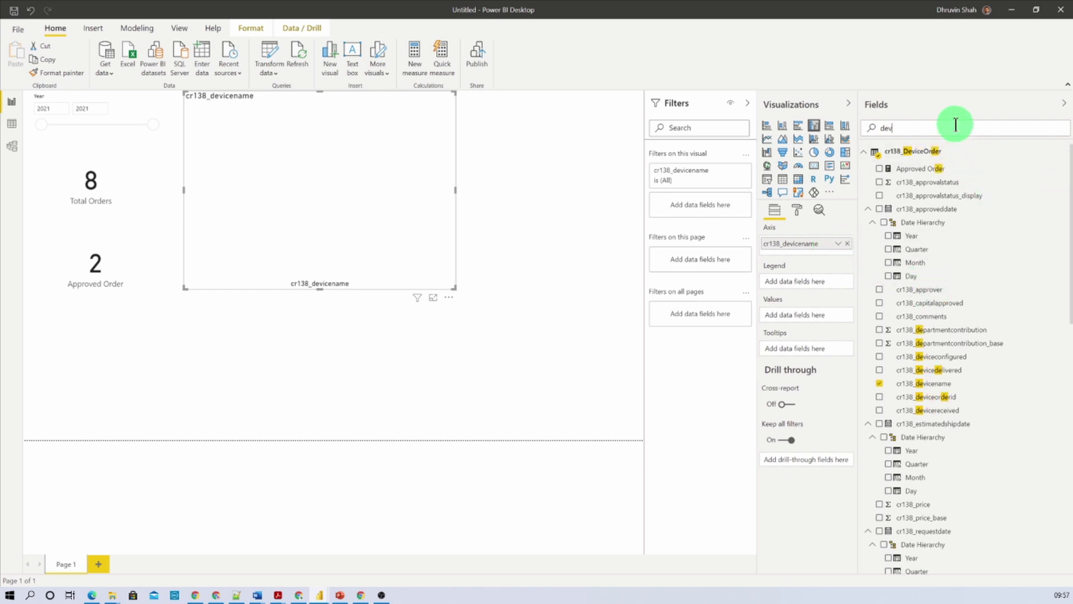
text(iceorderid)
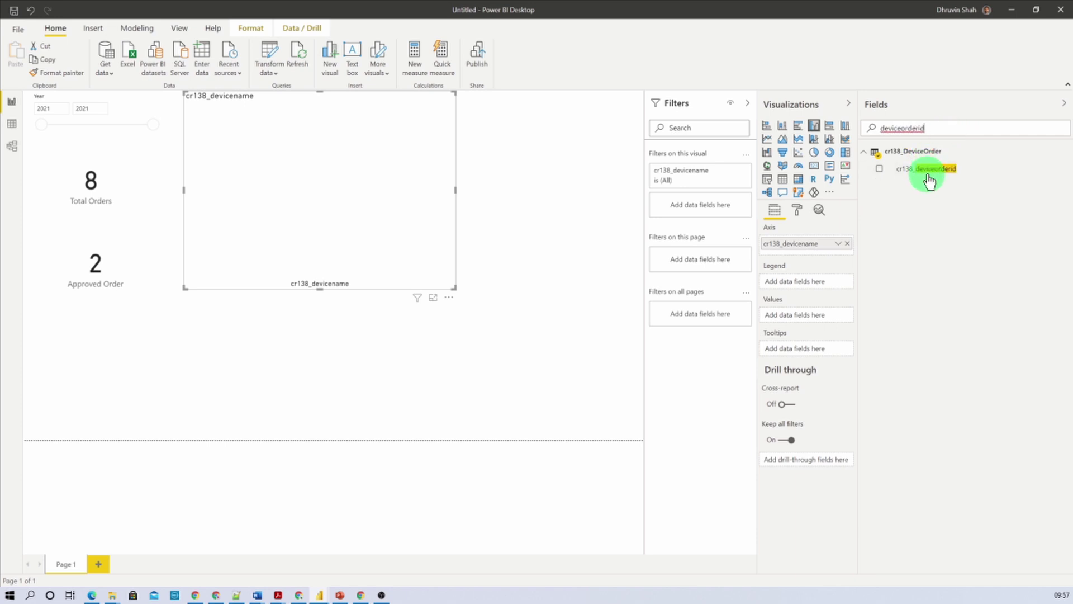
drag(930, 171, 819, 313)
click(838, 315)
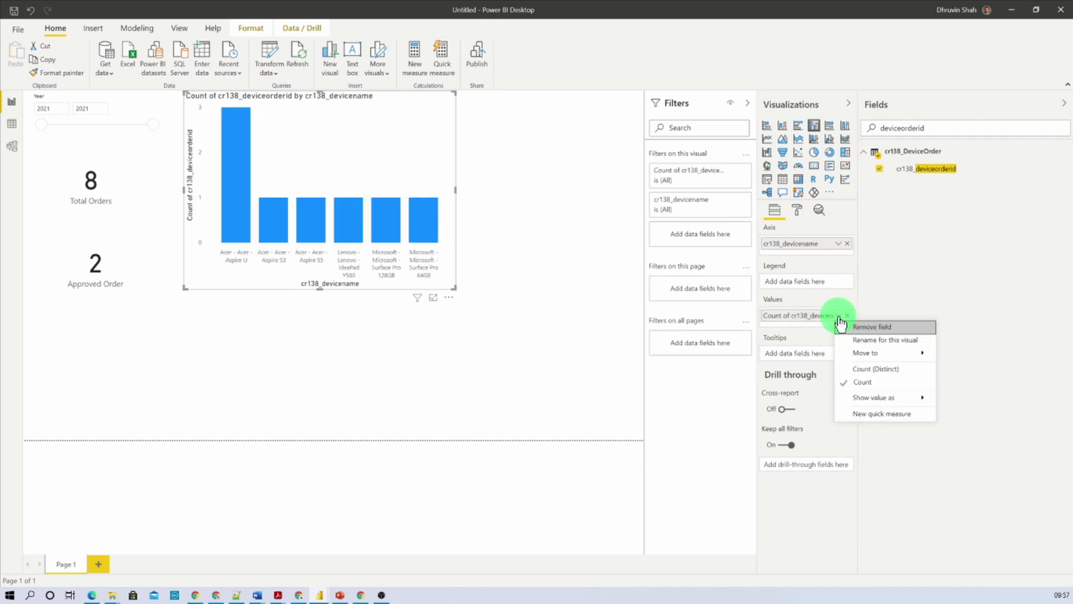
click(881, 375)
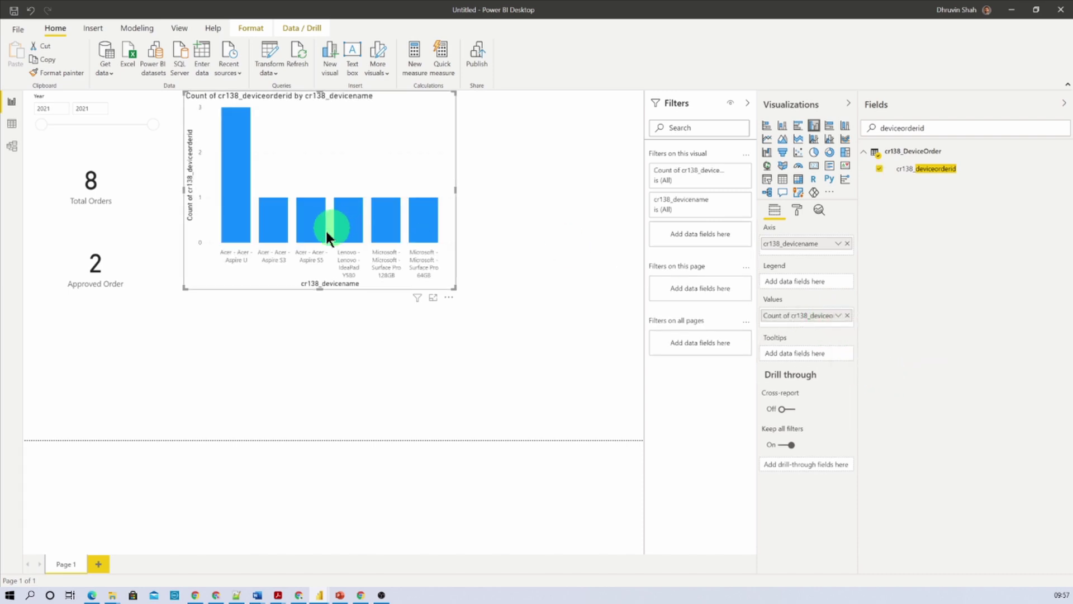
Rename the chart's axis field to Device Name and its value field to Total Order for this visual
double_click(800, 243)
text(Device Name)
key(Return)
double_click(800, 313)
text(Total Ord)
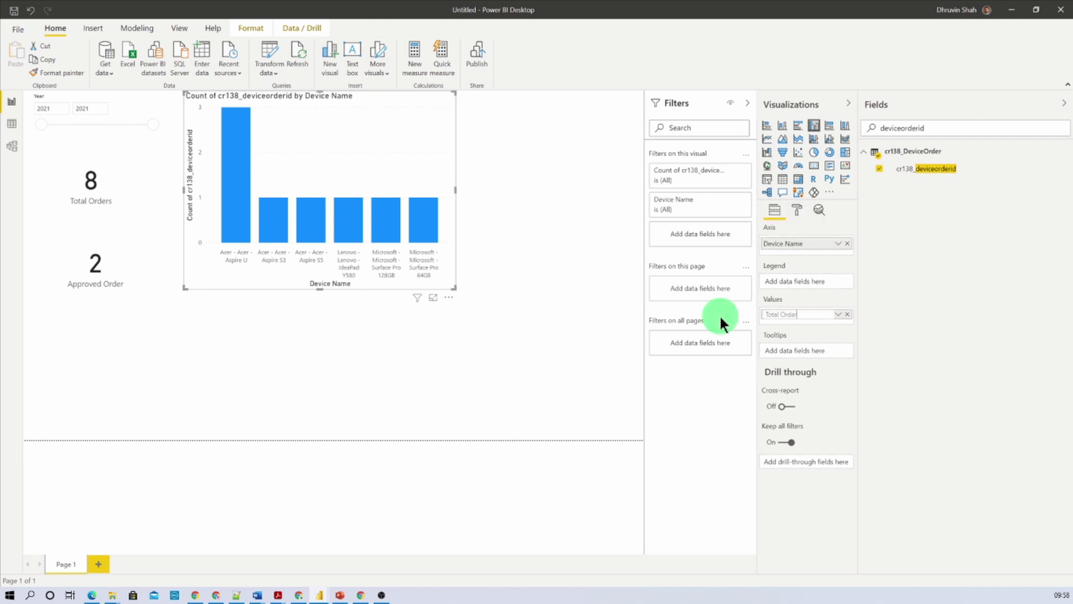
text(er)
key(Return)
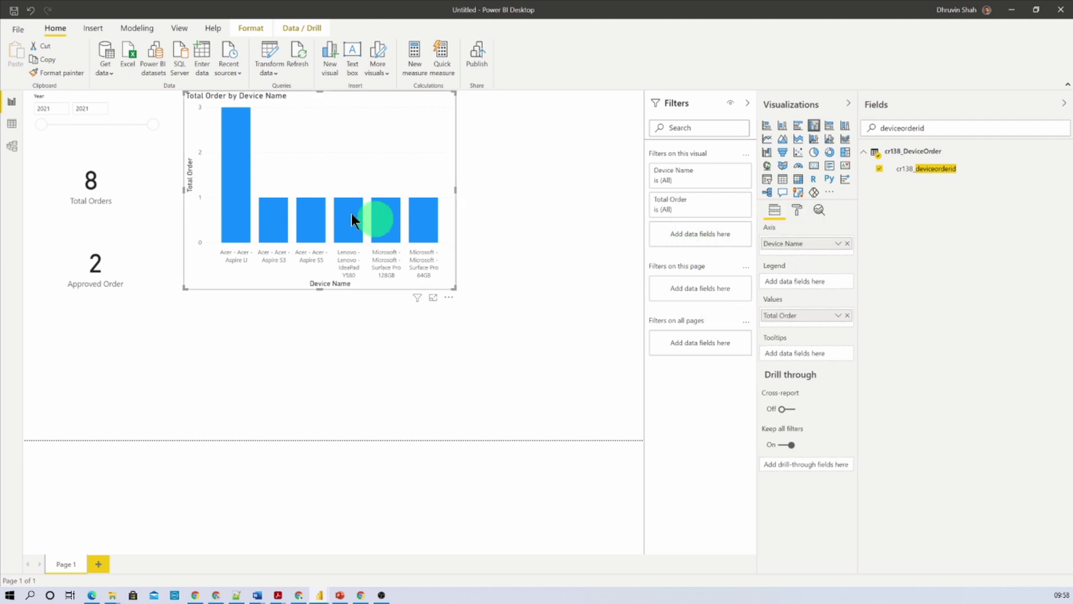
Add a stacked column chart beside the Total Order by Device Name chart, with cr138_deviceorderid as its values
click(541, 186)
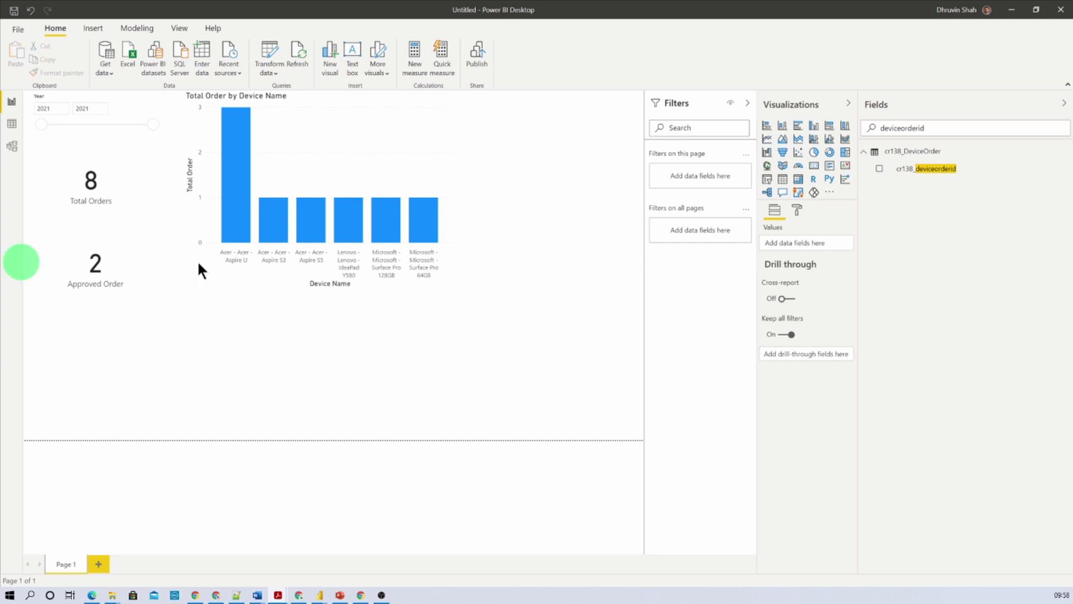
click(601, 220)
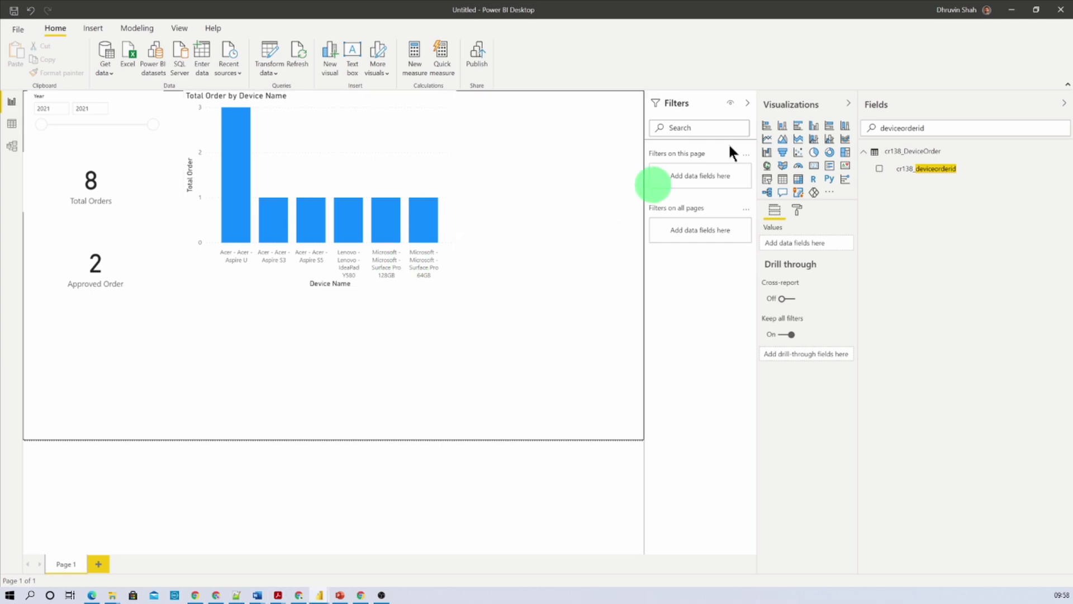
click(783, 128)
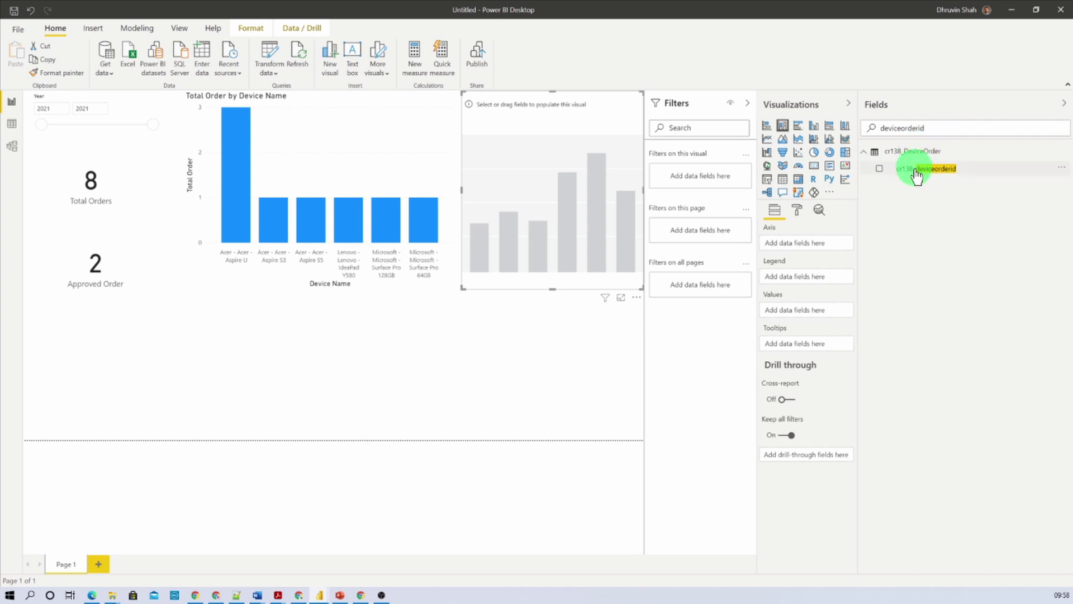
drag(941, 175, 829, 308)
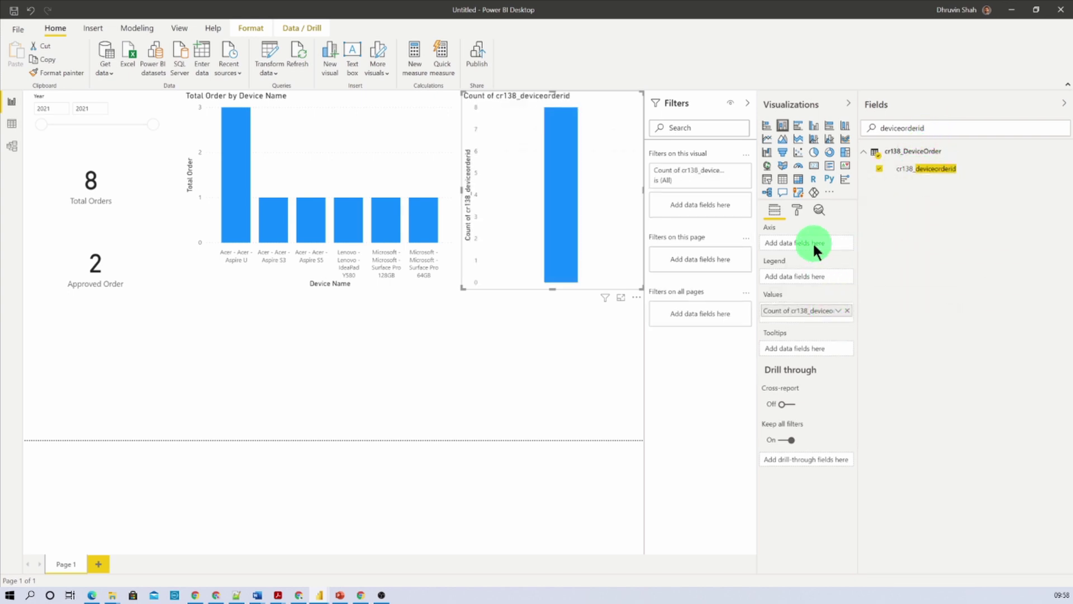
Search the fields for "create" and put the Month level of createdon on the stacked column chart's axis
click(905, 128)
double_click(905, 129)
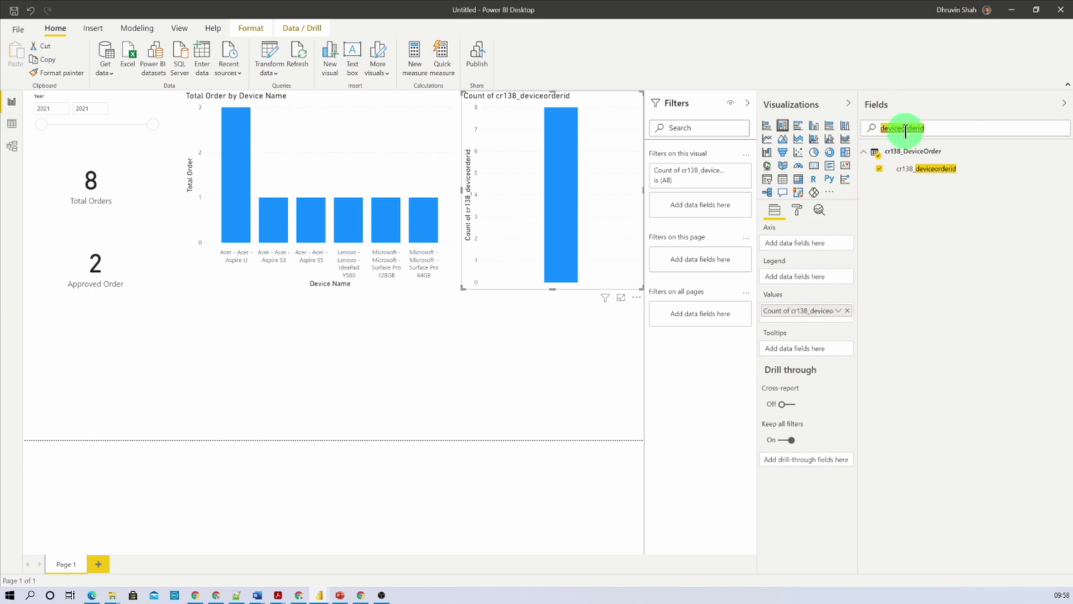
key(BackSpace)
text(create)
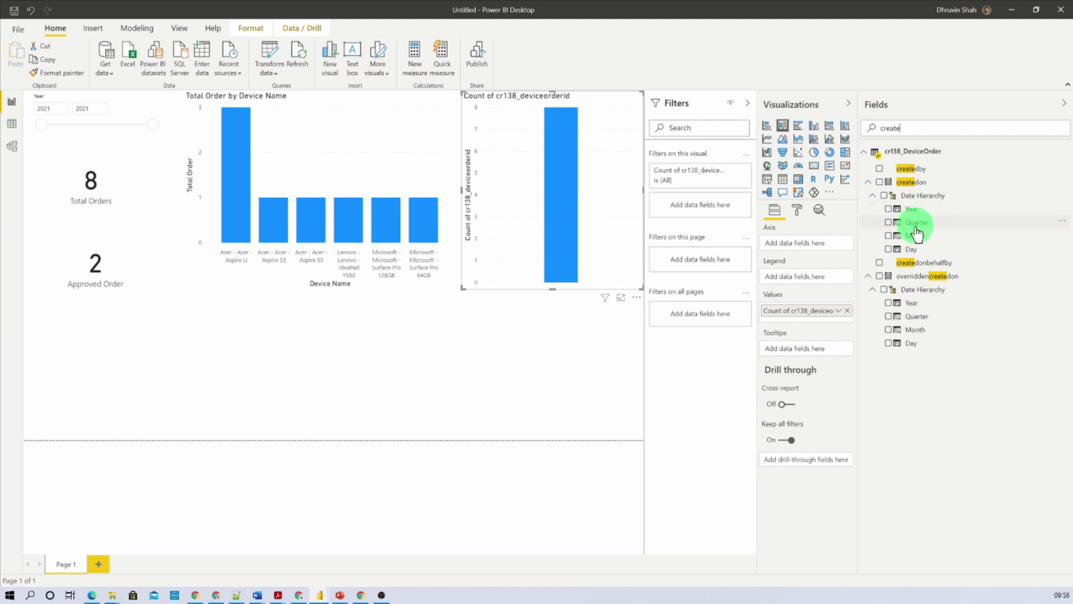
drag(913, 235, 834, 242)
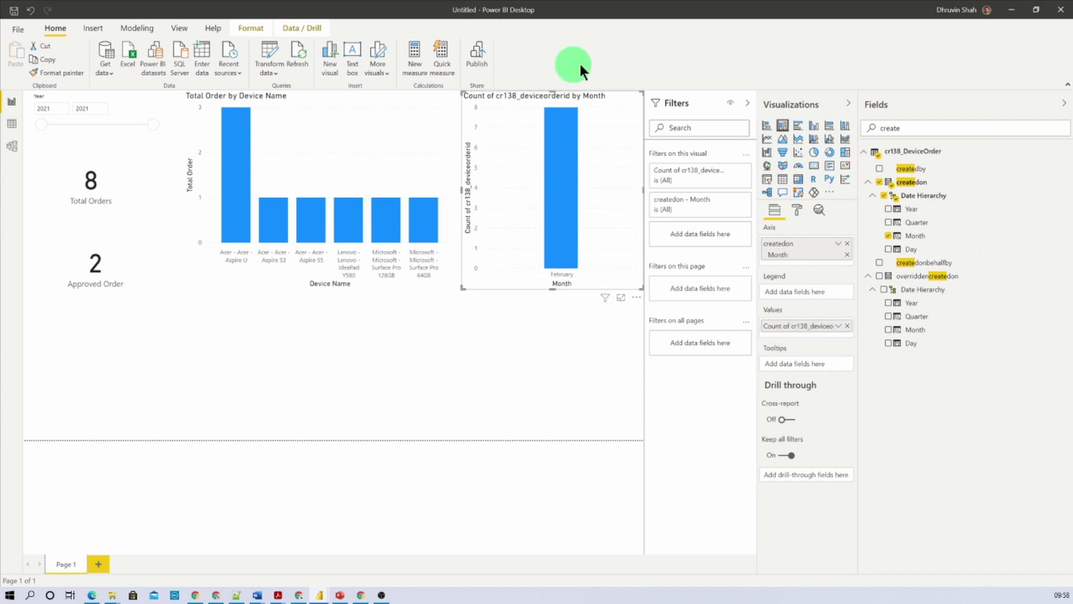
Search the fields for "appro" and set cr138_approvalstatus_display as the stacked column chart's legend
double_click(916, 130)
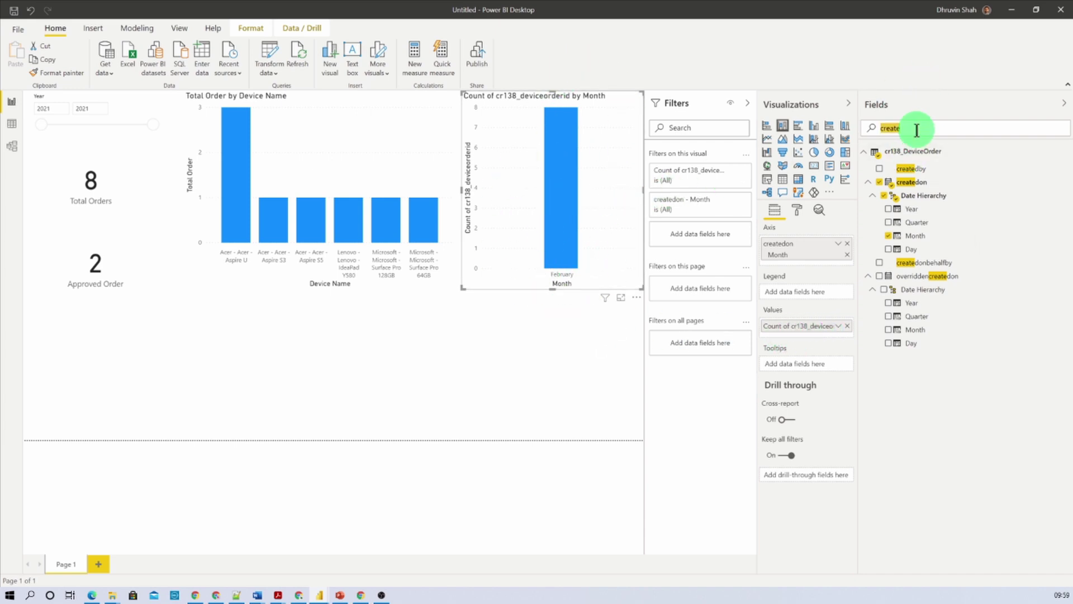
text(appro)
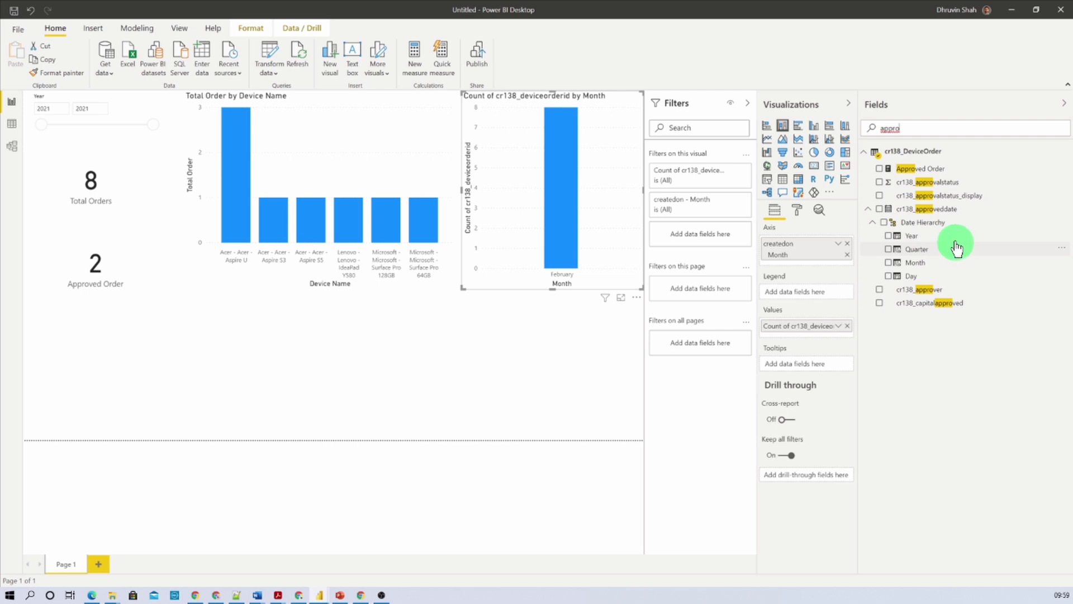
drag(950, 197, 841, 297)
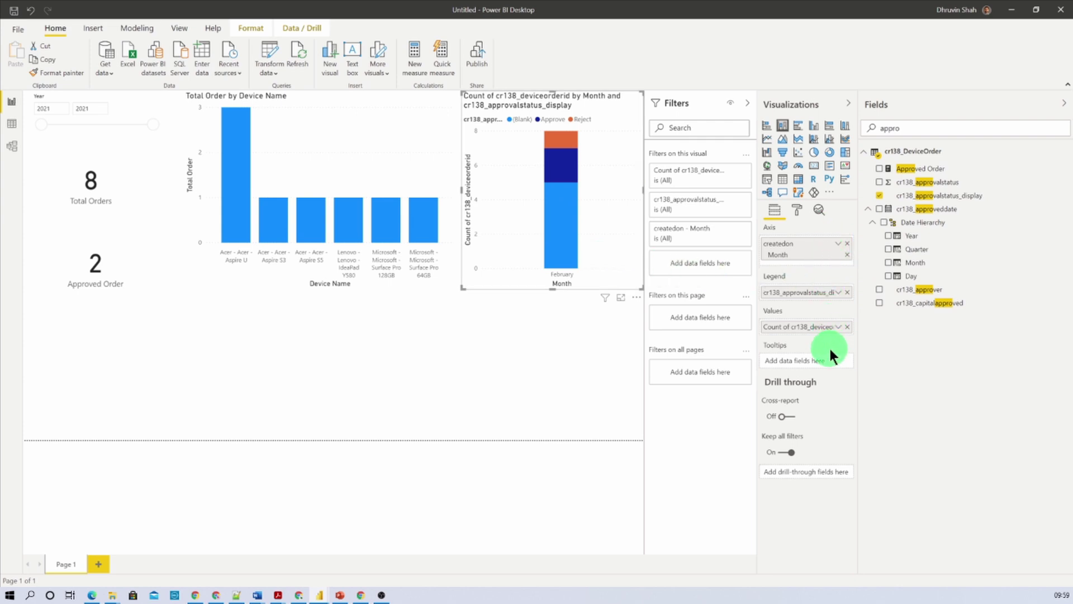
Rename the stacked column chart's value field to Total Order and its legend field to Approval Status for this visual
double_click(805, 327)
text(Ttoa)
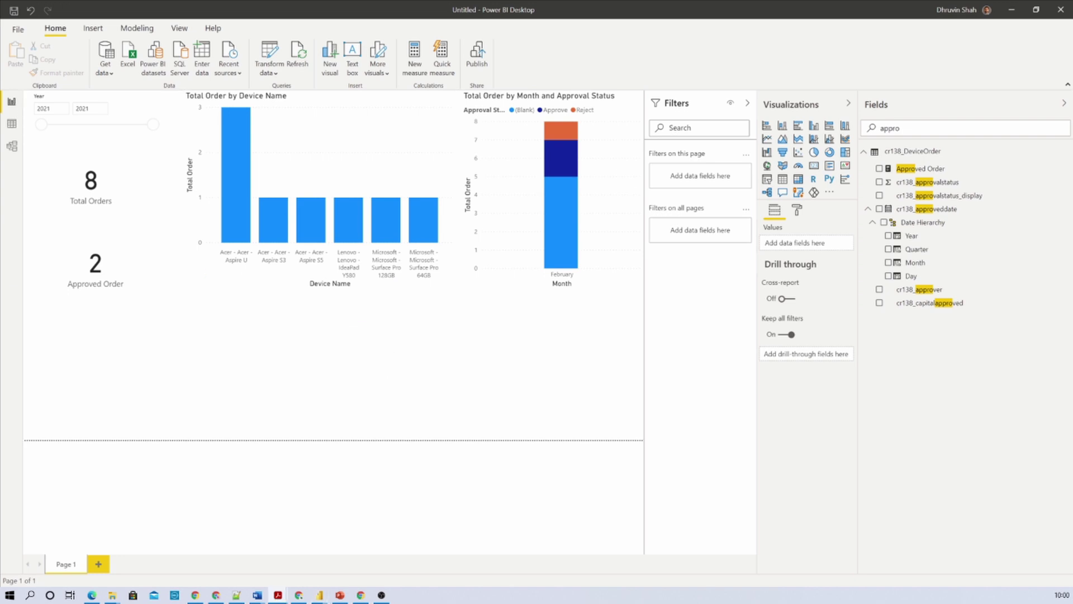
Add a table visual below the cards and charts, and enlarge it to fill the remaining page area across the full width
click(782, 180)
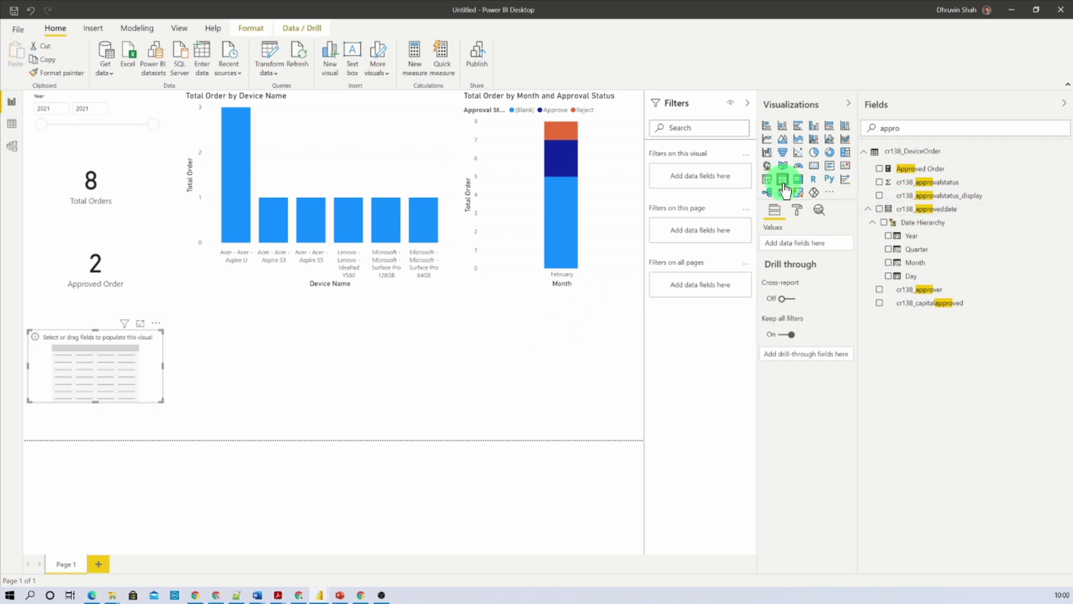
drag(162, 401, 671, 460)
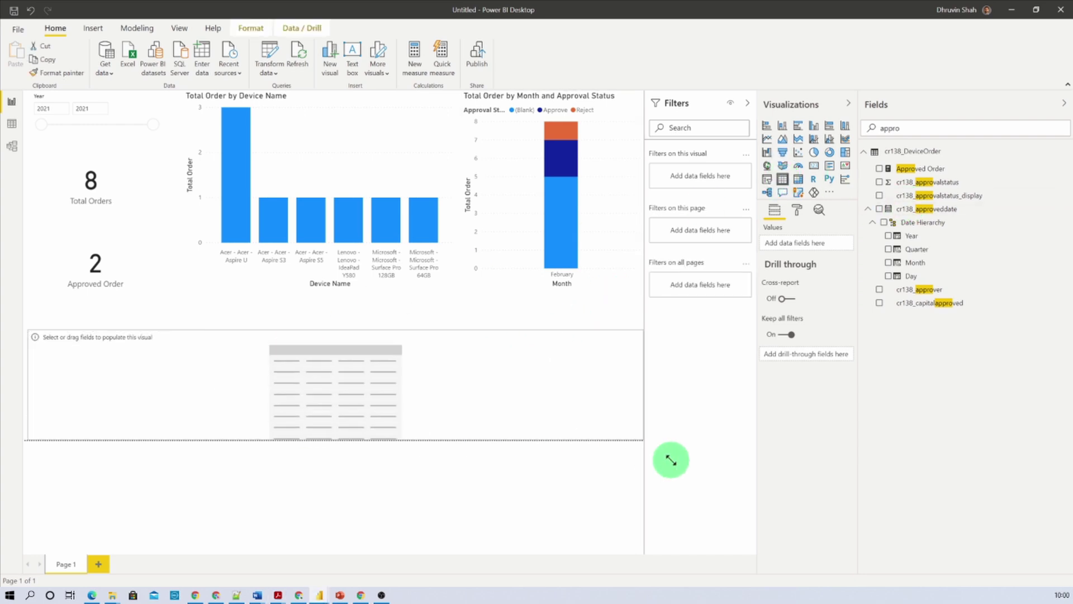
drag(328, 330, 335, 297)
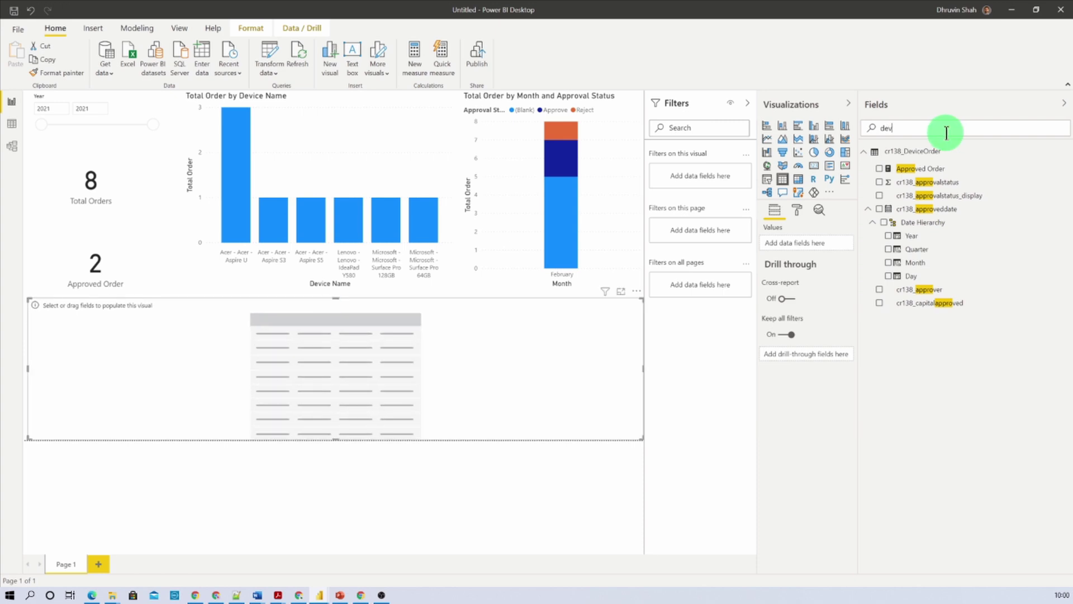
Search the fields for "device" and add cr138_devicename, cr138_price_base and cr138_requestdate to the table, showing the request date as a plain date instead of a hierarchy
click(917, 384)
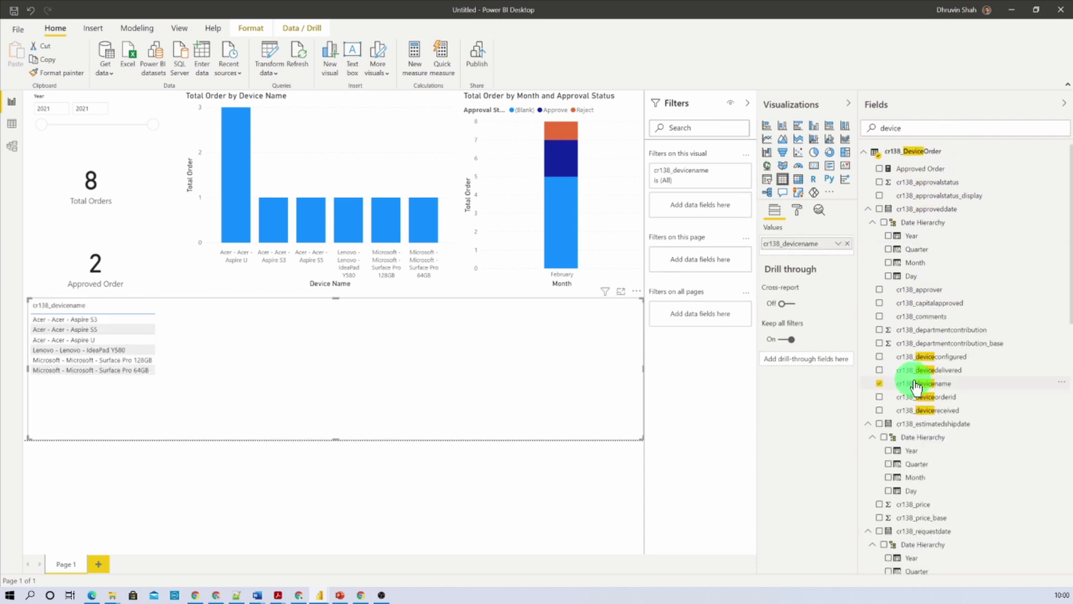
click(881, 518)
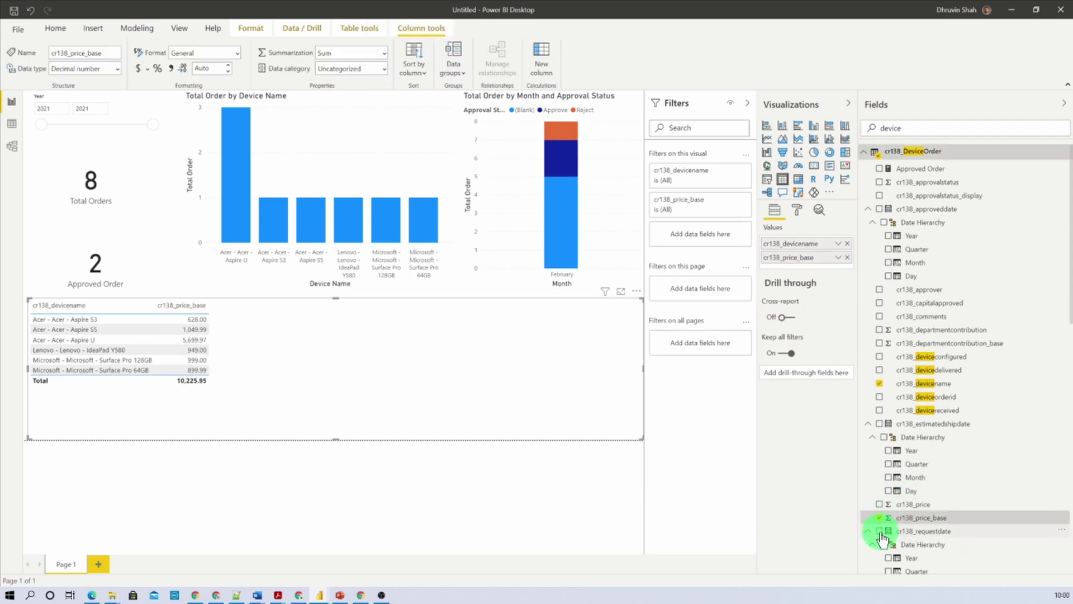
click(880, 532)
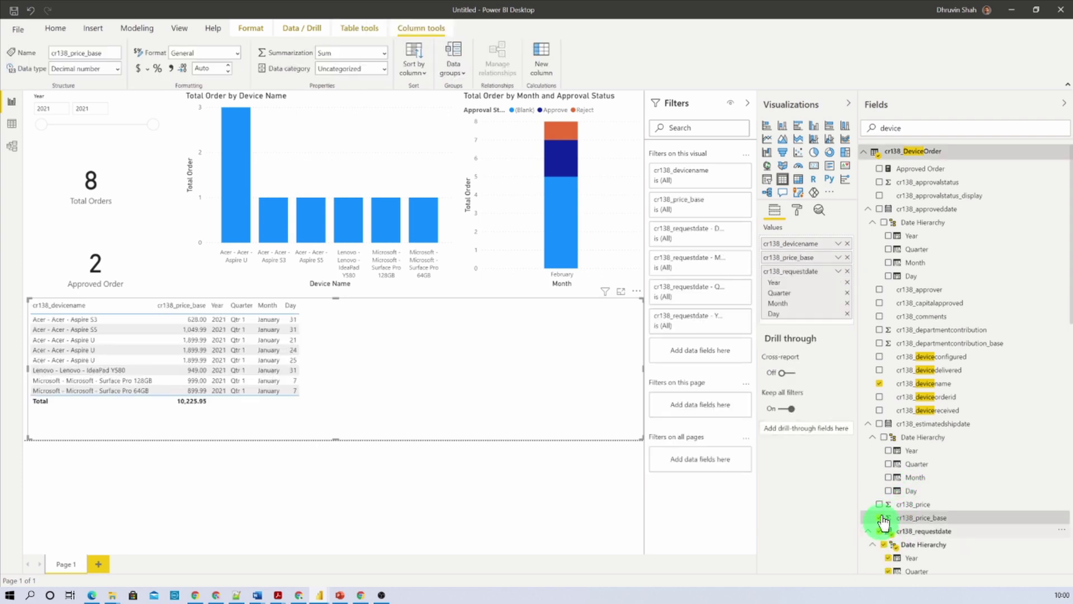
click(838, 271)
click(850, 342)
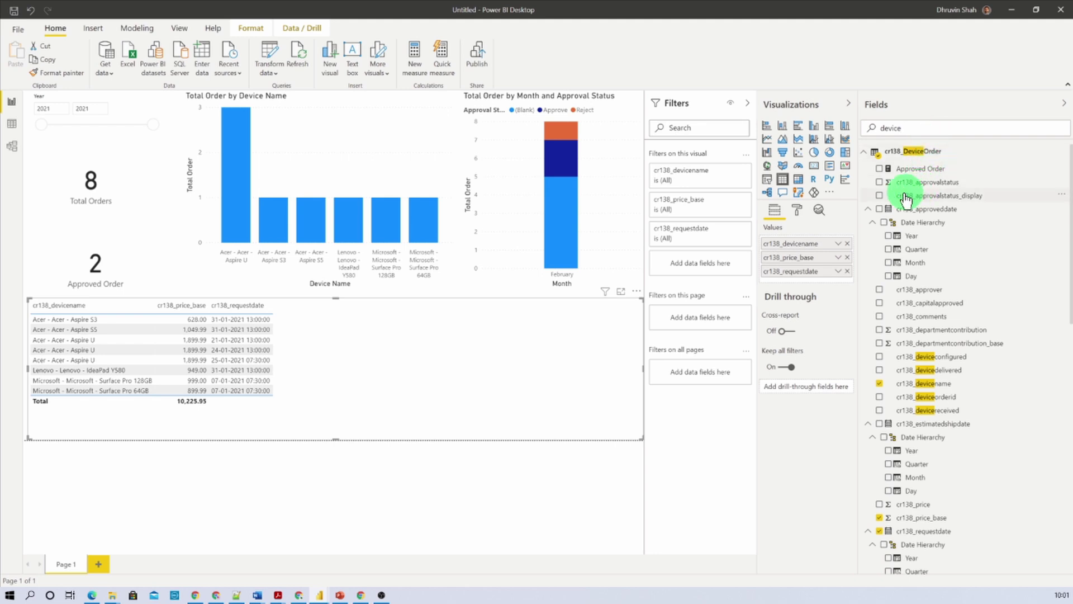
Add cr138_approvalstatus_display, cr138_comments, cr138_approveddate as a plain date, and cr138_approver to the table
click(879, 196)
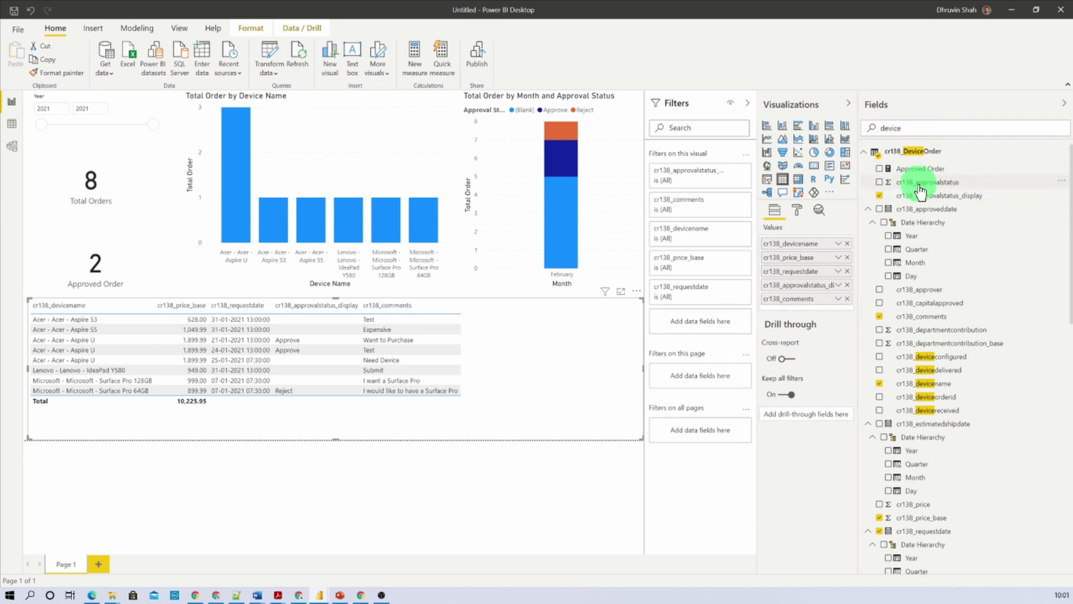
double_click(940, 134)
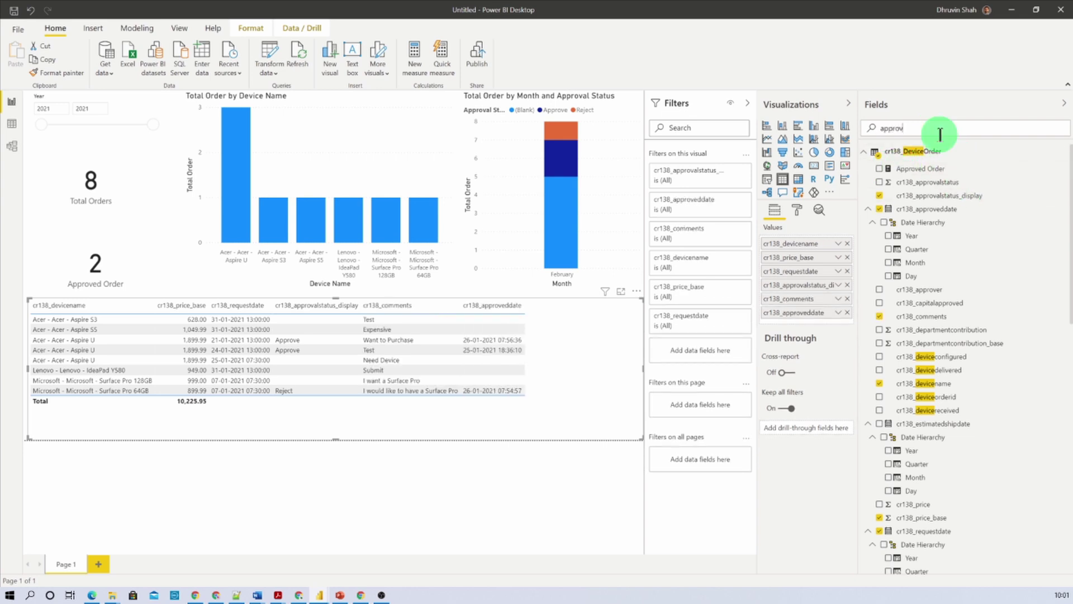
text(approver)
click(879, 168)
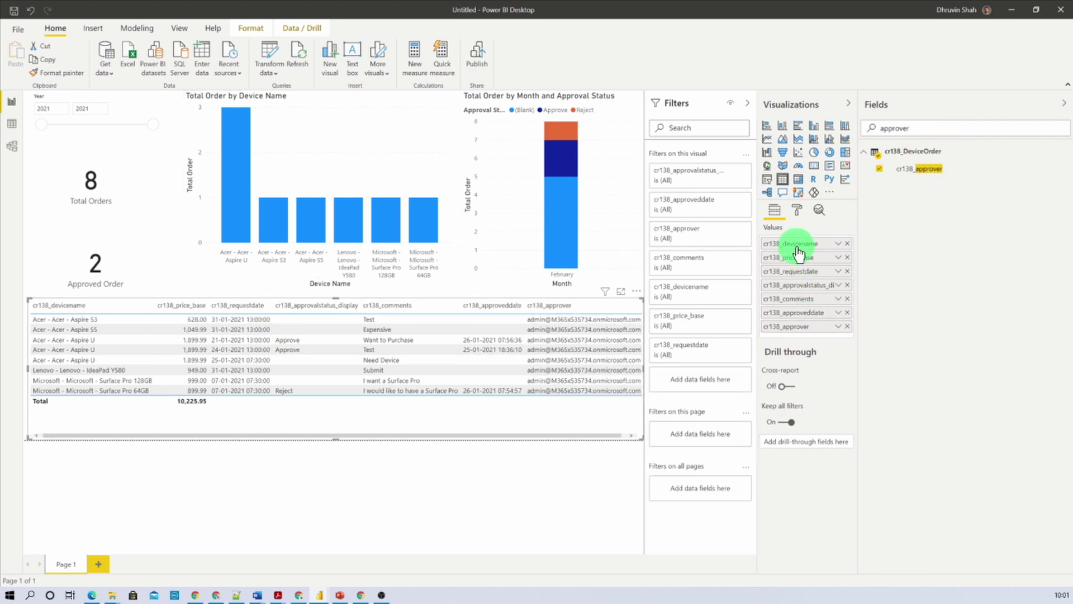
Rename the table's first three value fields to Device Name, Price and Request Date for this visual
text(Dev)
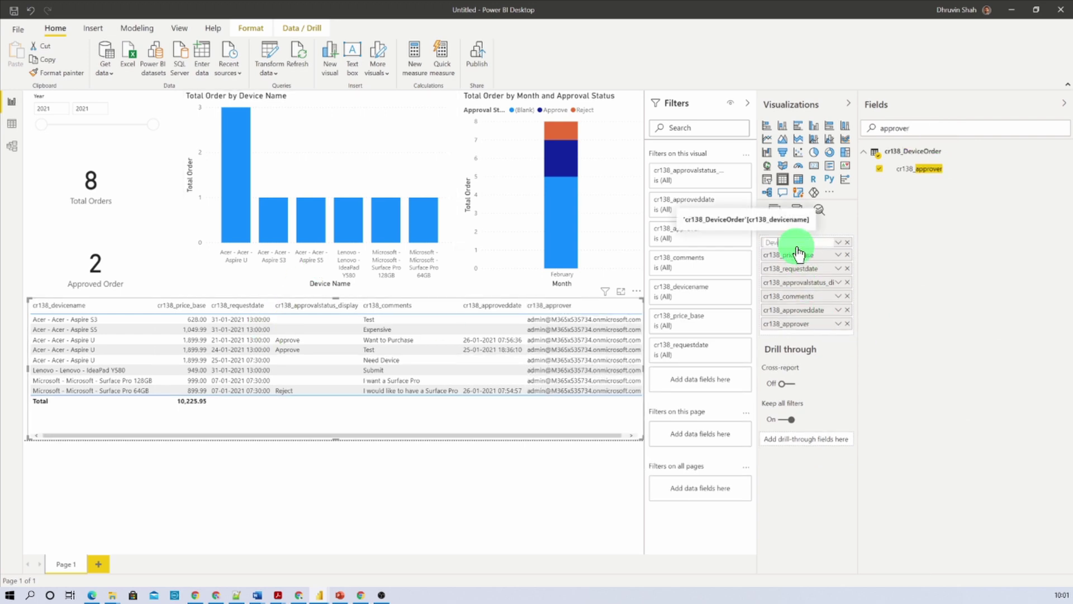
text(ice Name)
double_click(797, 256)
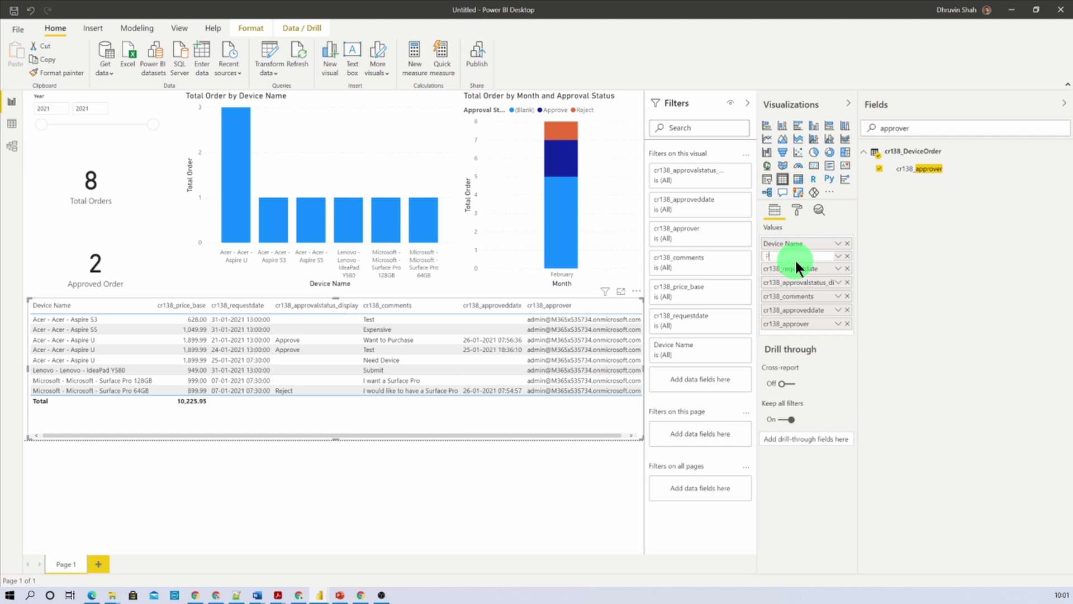
text(Price)
double_click(793, 269)
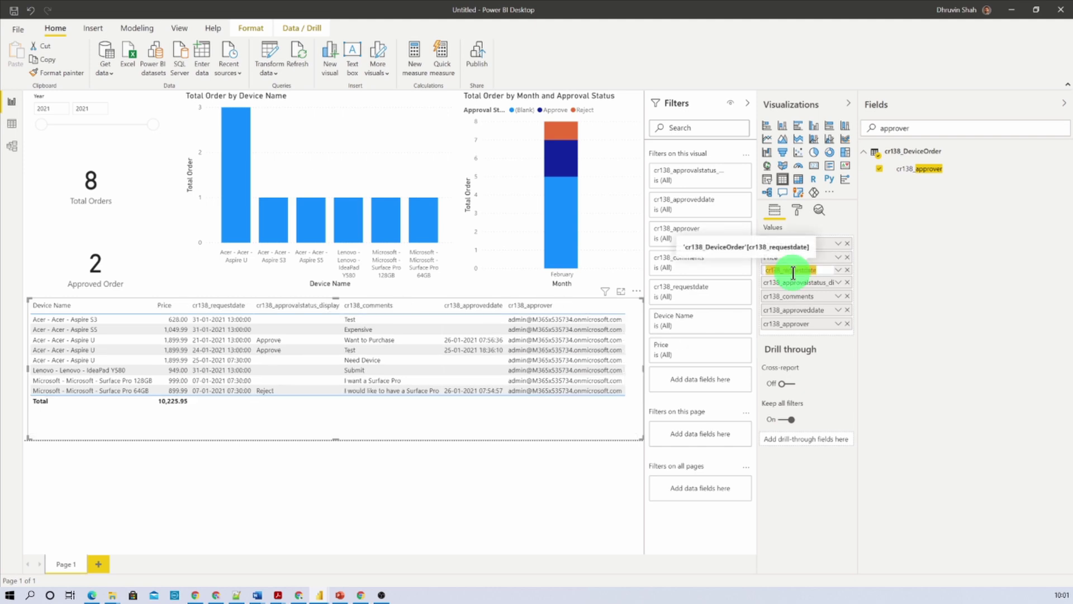
text(Request Date)
Rename the table's approval status display field to Approval Status and its comments field to Comments
double_click(796, 284)
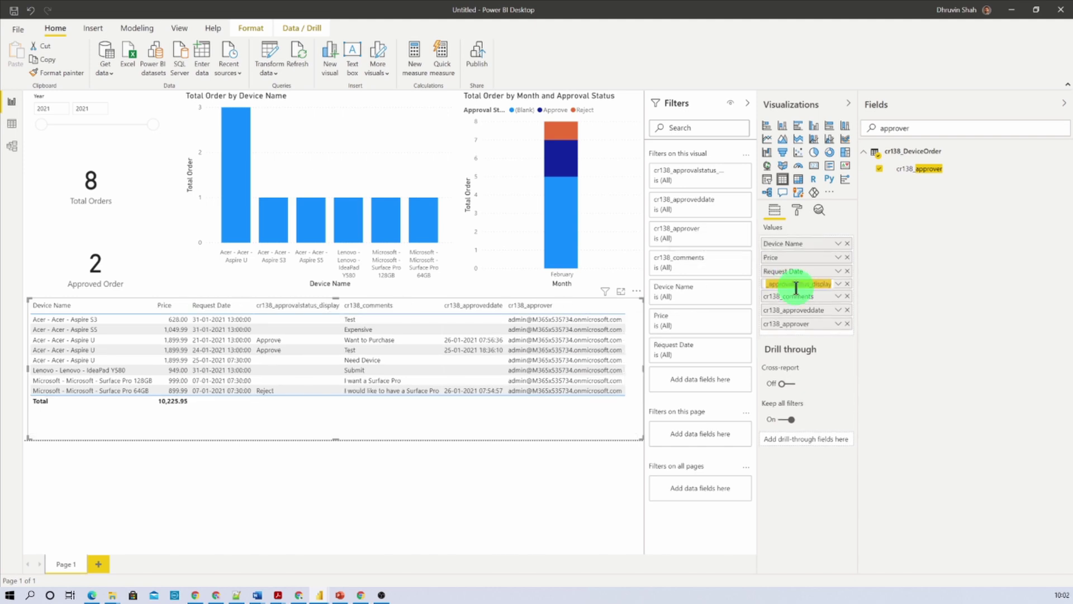
text(Appr)
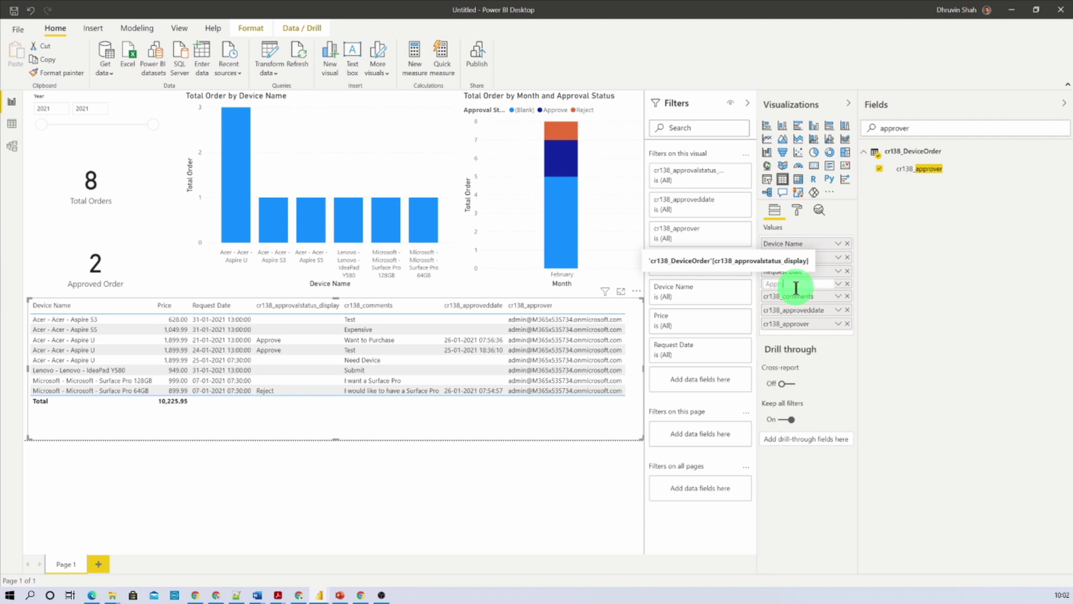
text(oval Status)
key(Return)
double_click(791, 296)
text(Co)
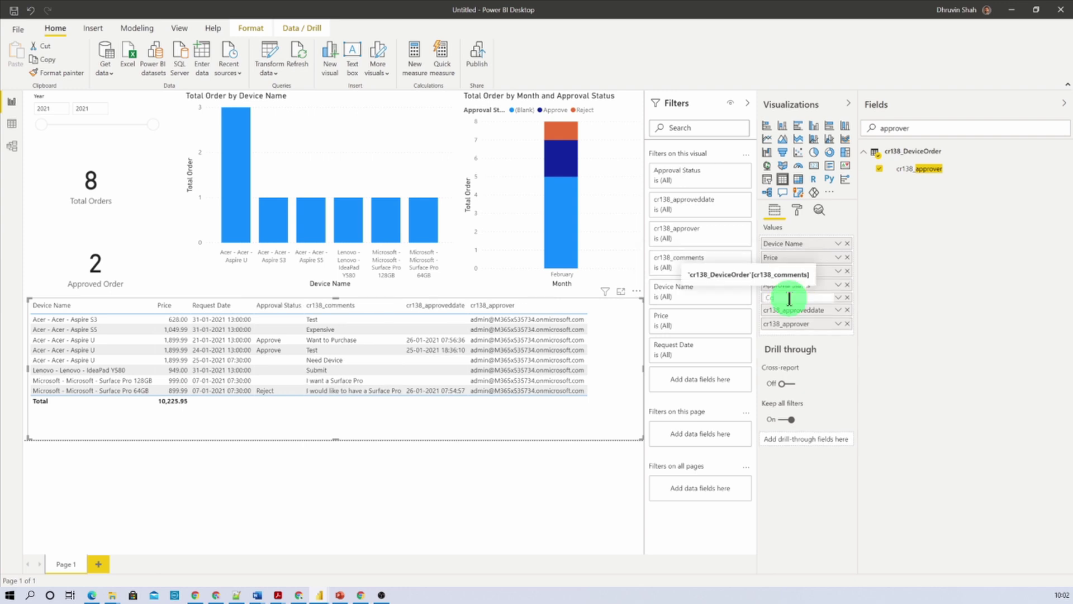
text(mments)
key(Return)
Rename the table's last two value fields to Approved Date and Approver
double_click(789, 311)
text(A)
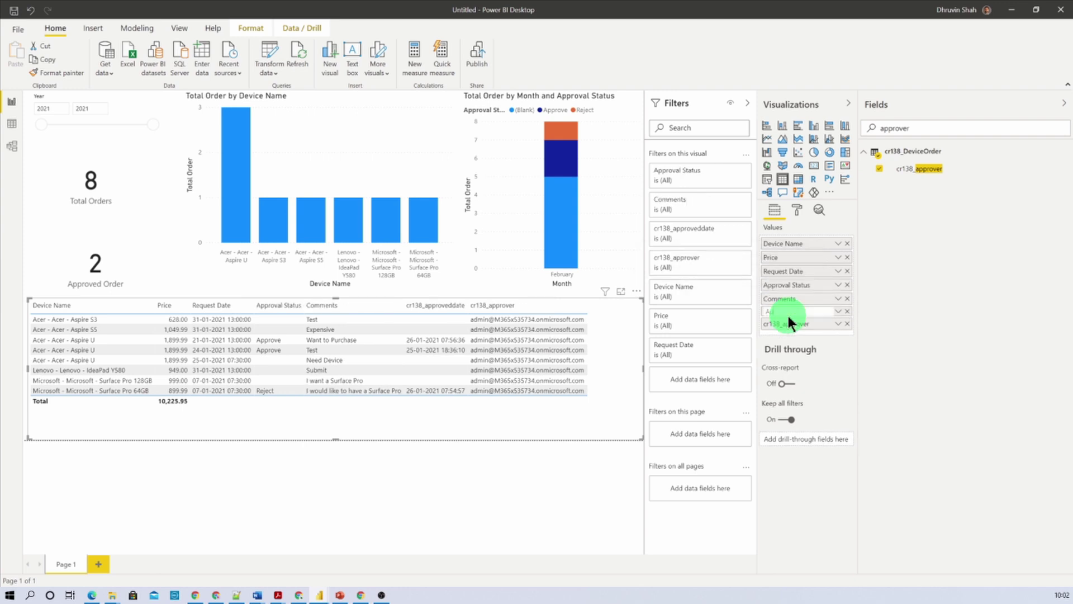
text(pproved Date)
key(Return)
double_click(783, 325)
text(A)
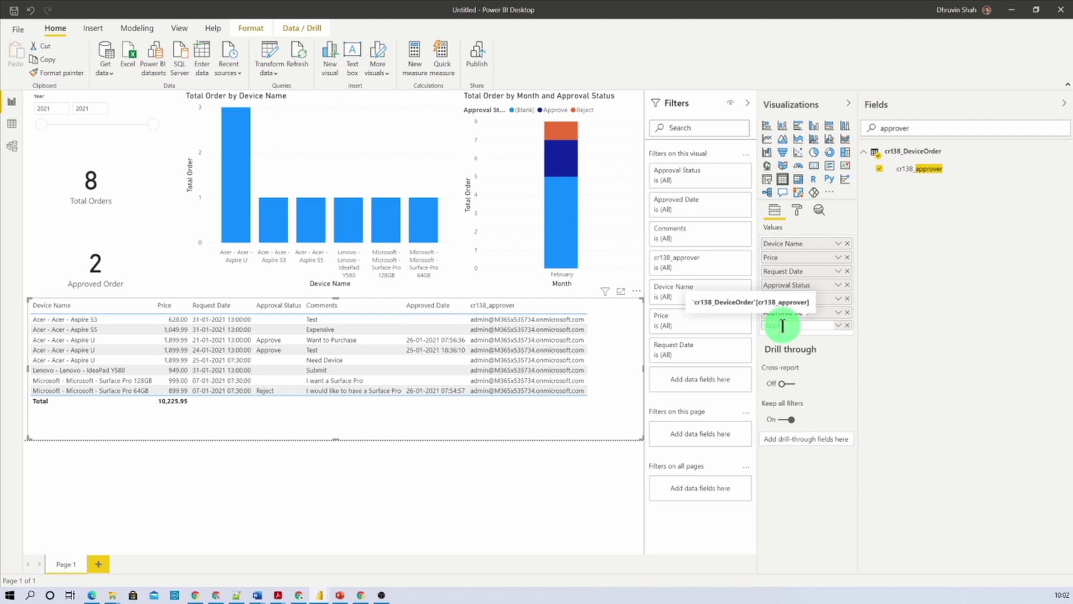
key(Return)
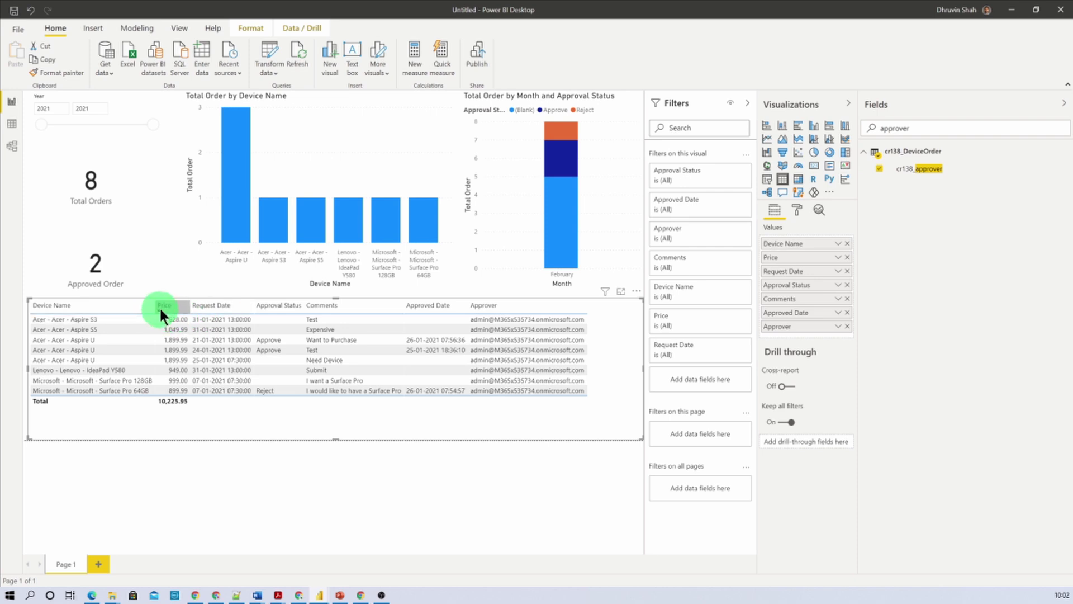
Widen the Device Name column of the table and deselect the visual
drag(155, 312, 187, 307)
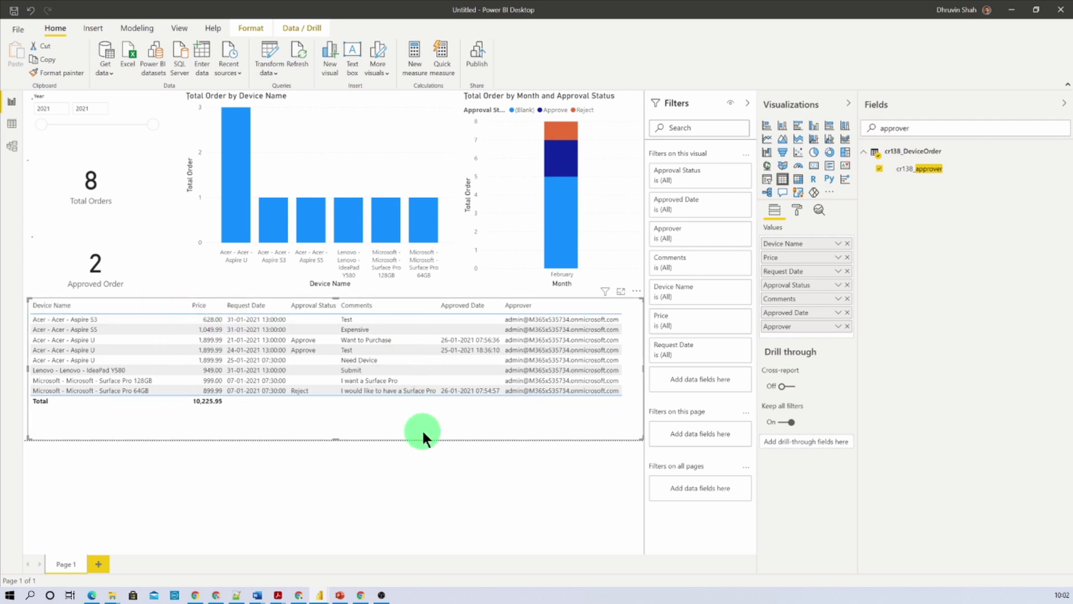
click(453, 492)
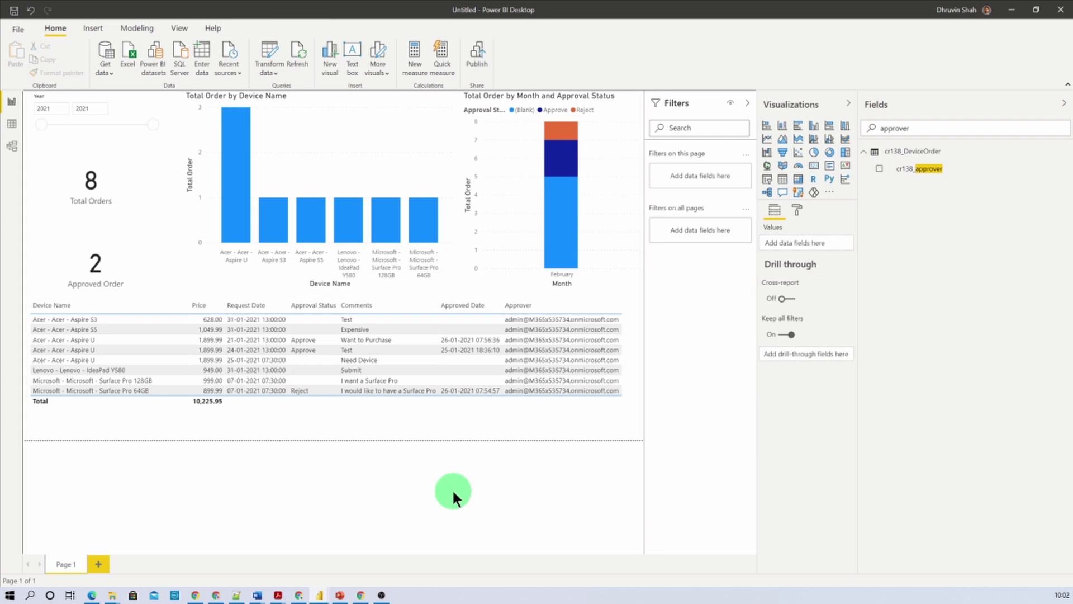
Turn on the Year slicer's shadow with the position Outside and the preset Center
click(109, 136)
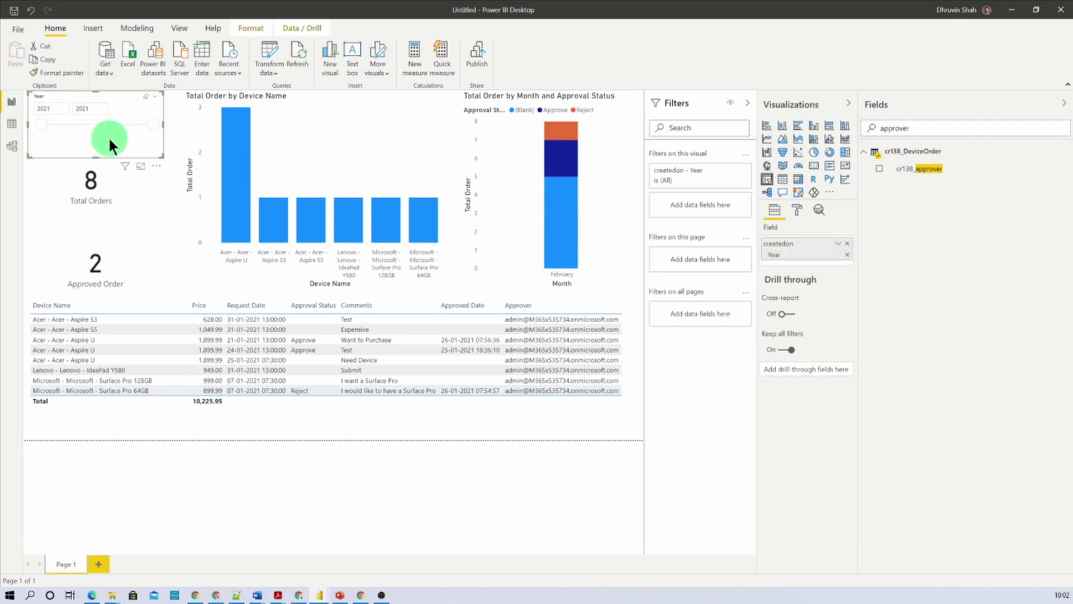
click(797, 211)
click(833, 412)
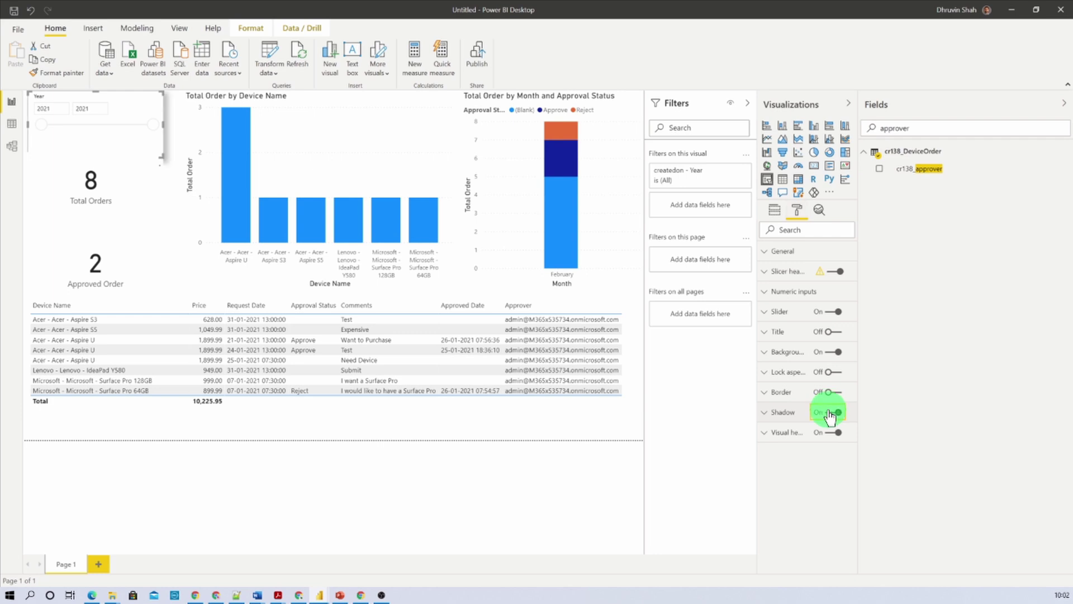
click(781, 422)
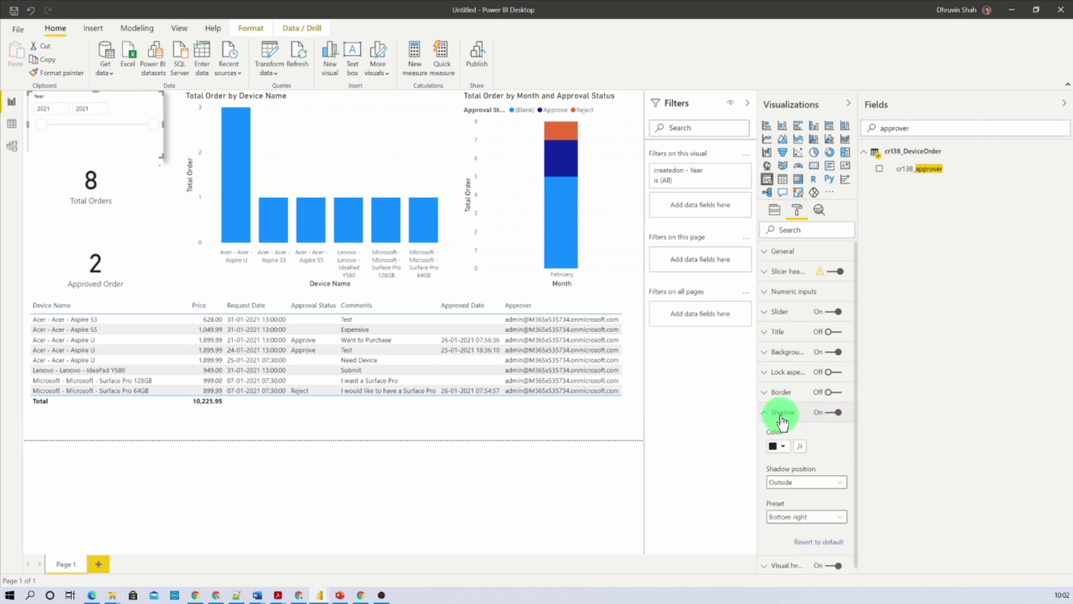
click(817, 484)
click(816, 493)
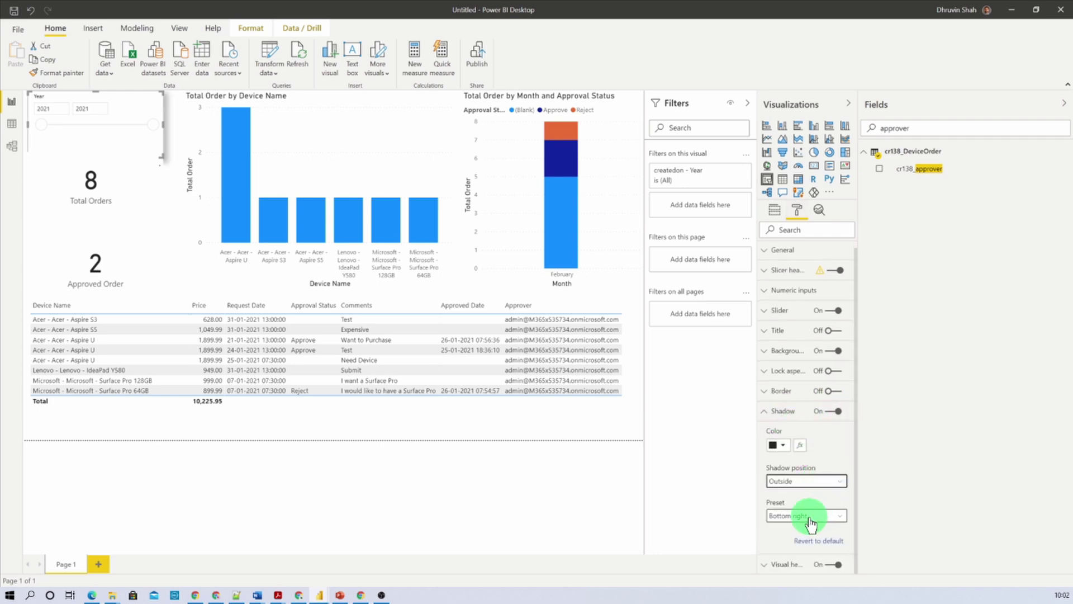
click(809, 514)
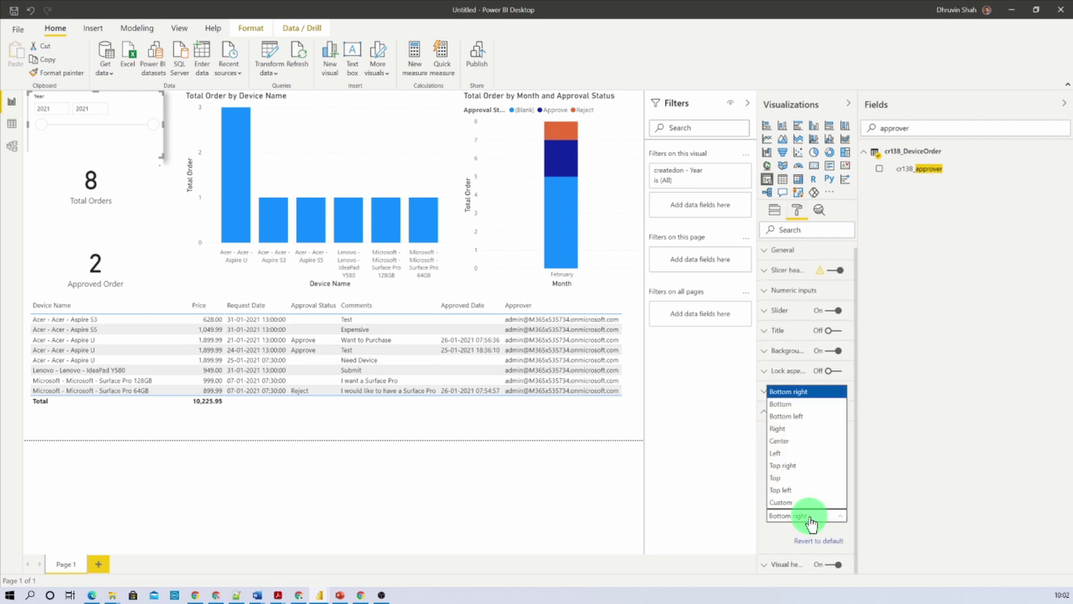
click(807, 441)
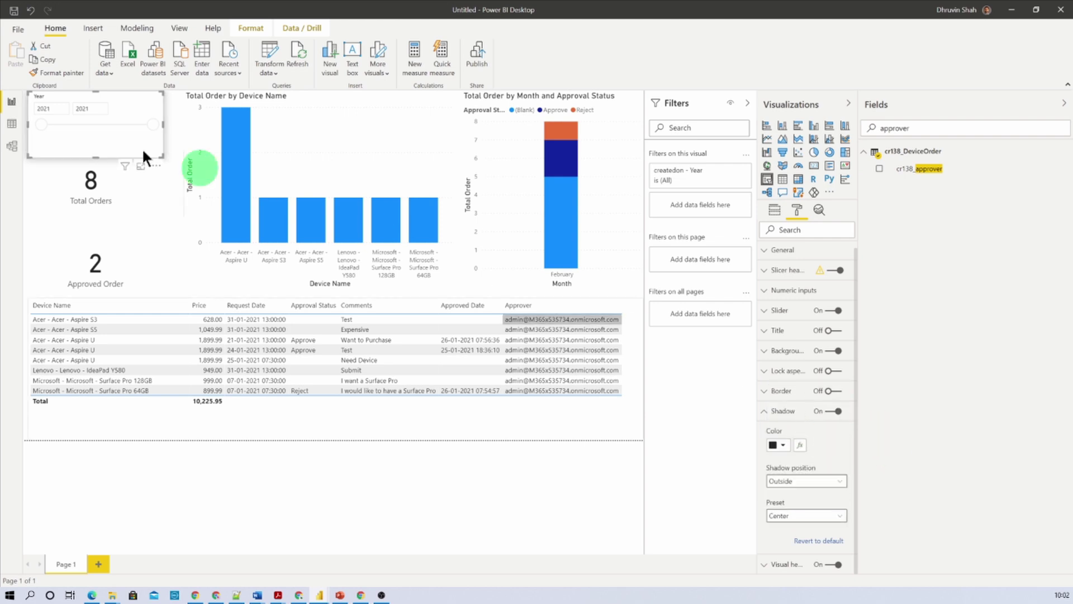
Widen the Year slicer slightly and copy its formatting to the Total Orders card with the Format painter
drag(163, 156, 173, 151)
click(60, 71)
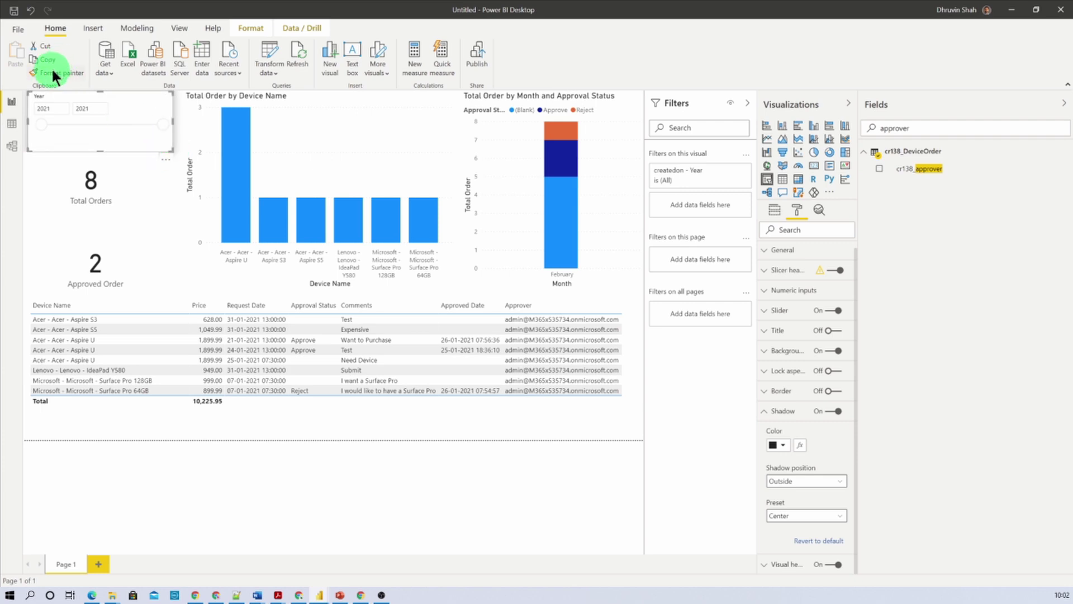
click(115, 165)
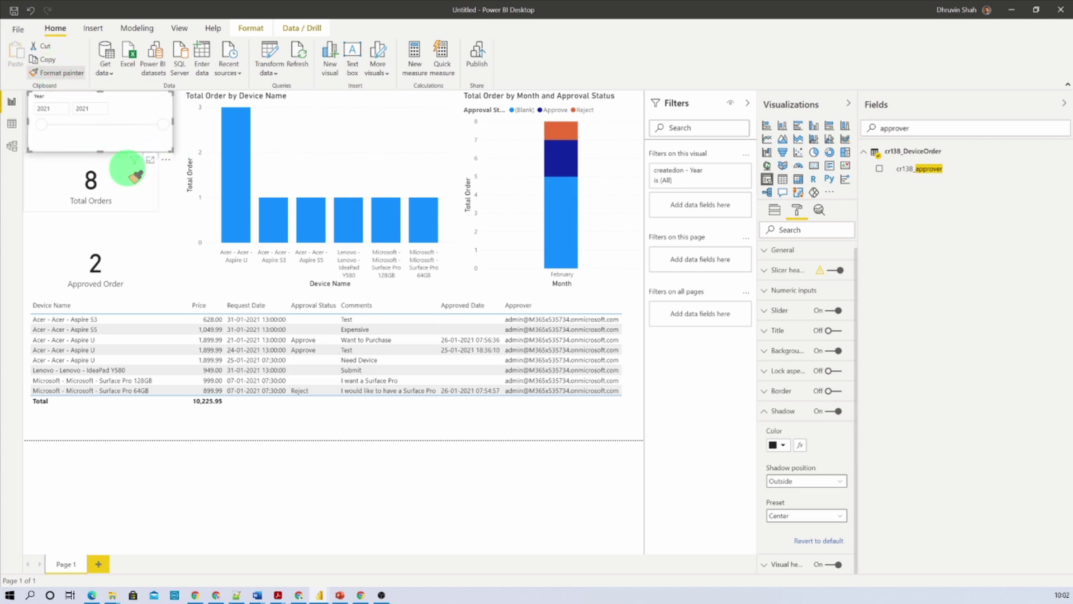
Try to copy the Approved Order card's formatting to the Total Order by Device Name chart with the Format painter
click(135, 238)
click(58, 71)
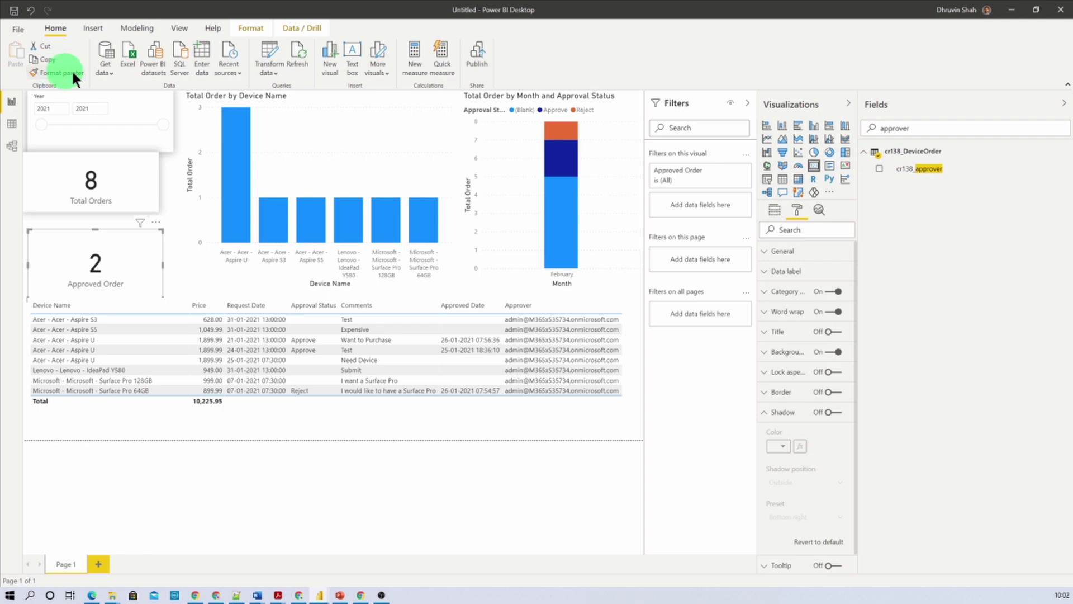
click(369, 148)
click(491, 149)
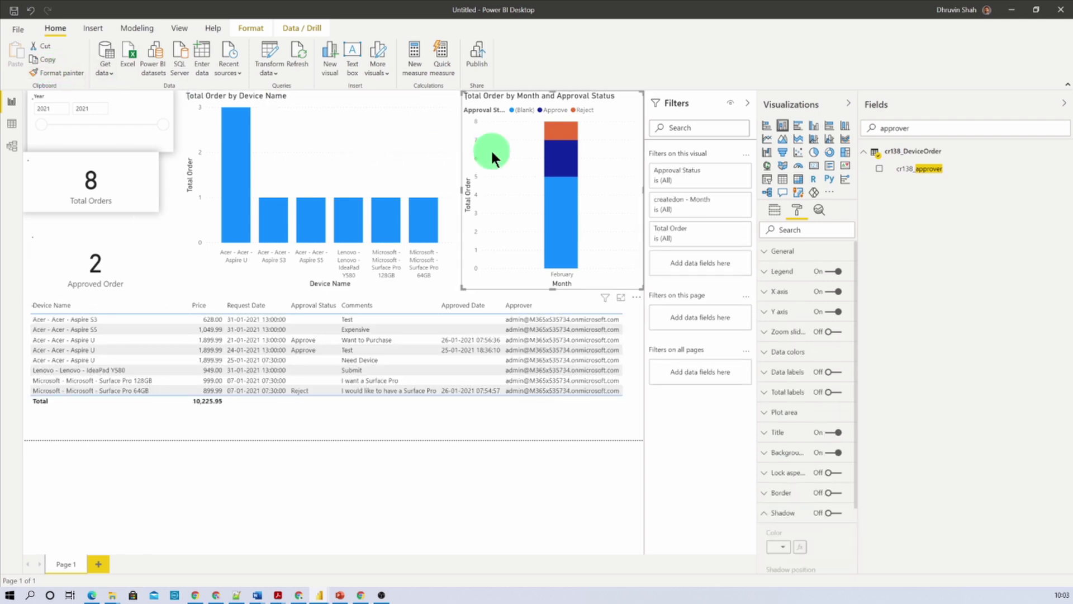
Apply the shadow formatting to the Approved Order card and both column charts with the Format painter
click(95, 263)
click(37, 72)
click(323, 114)
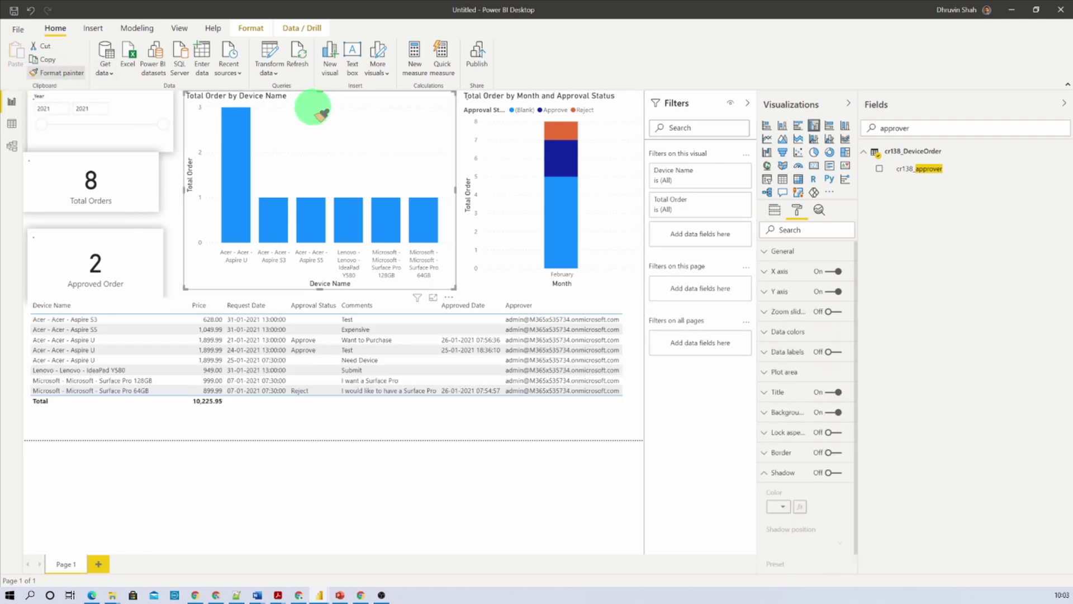
click(492, 134)
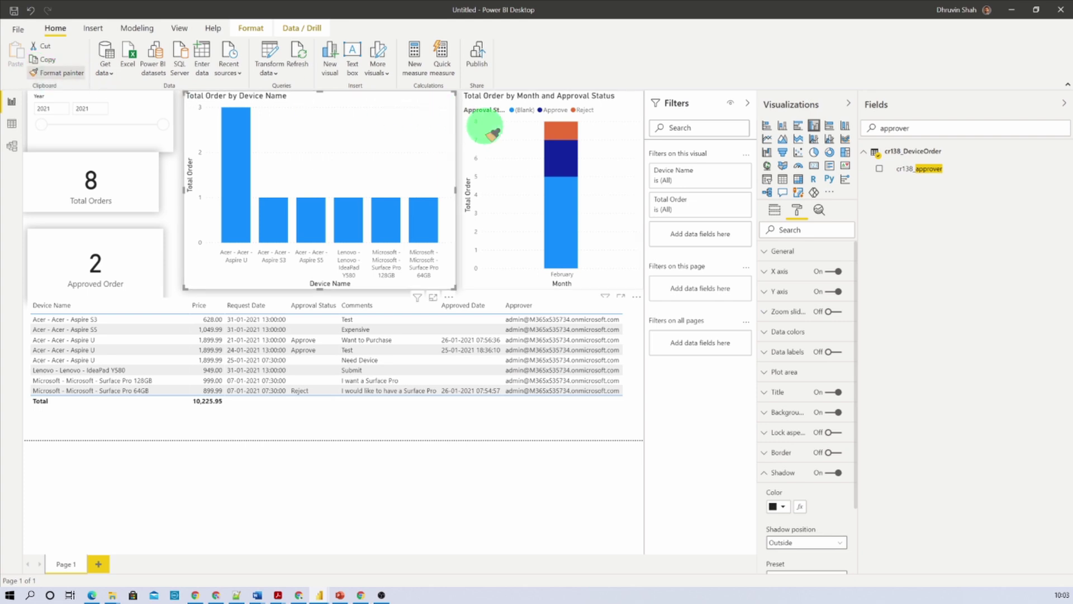
Copy the Total Order by Month and Approval Status chart's formatting to the table with the Format painter
click(66, 77)
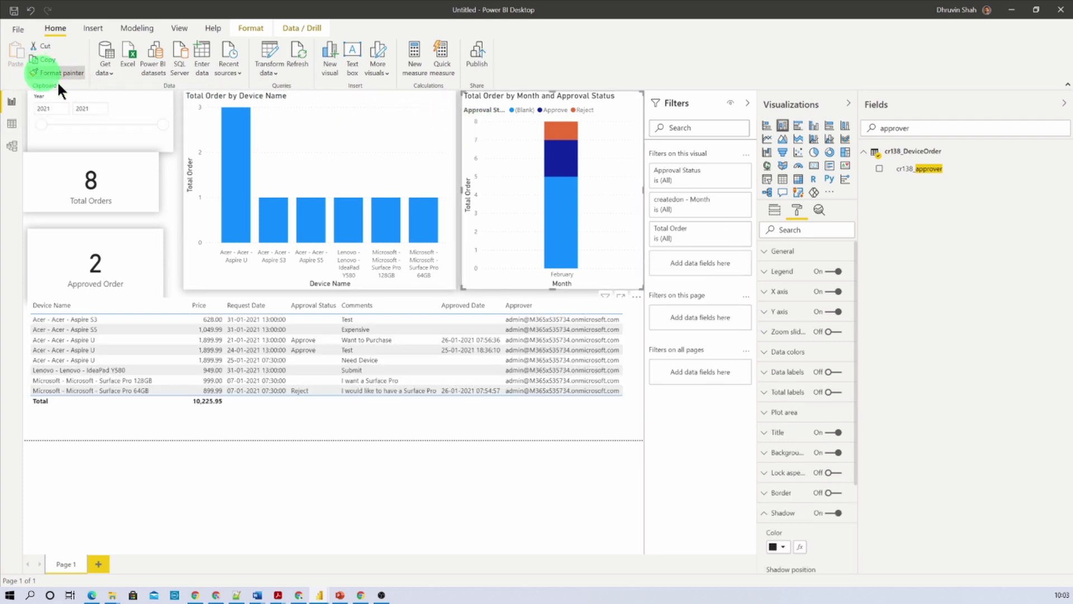
click(427, 308)
click(415, 377)
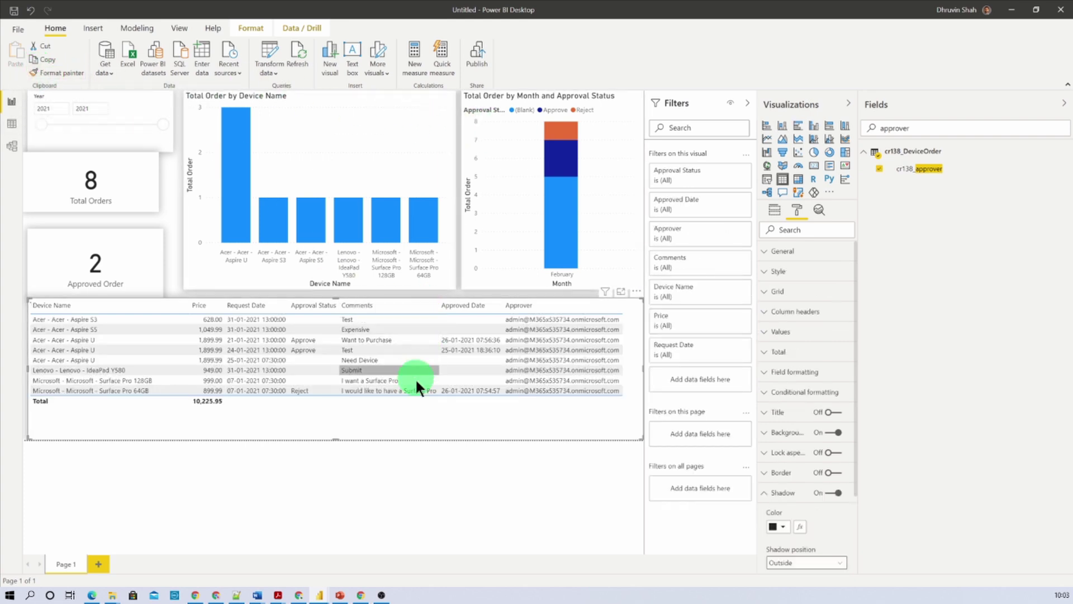
Reduce the Year slicer's height slightly and place the Total Orders card just below it, aligned with its left edge
click(71, 104)
click(157, 207)
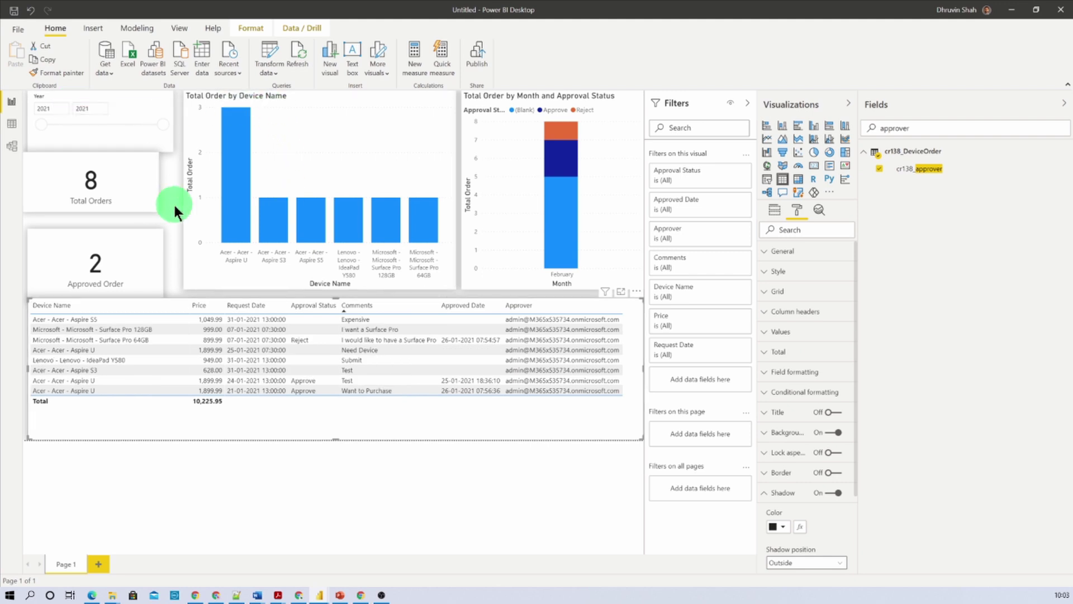
drag(98, 183, 113, 197)
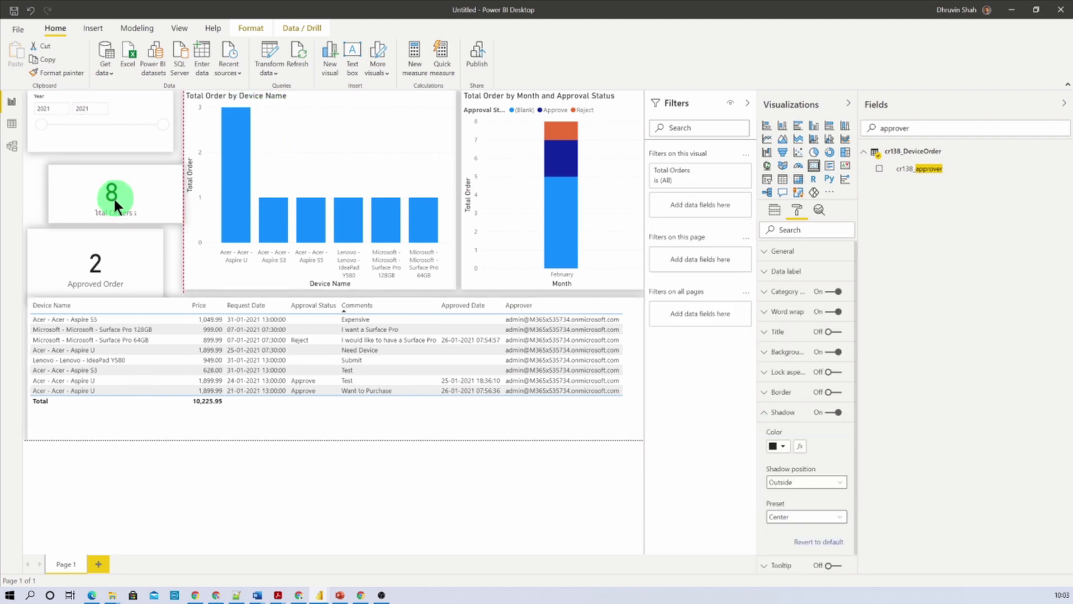
click(110, 141)
drag(97, 150, 99, 152)
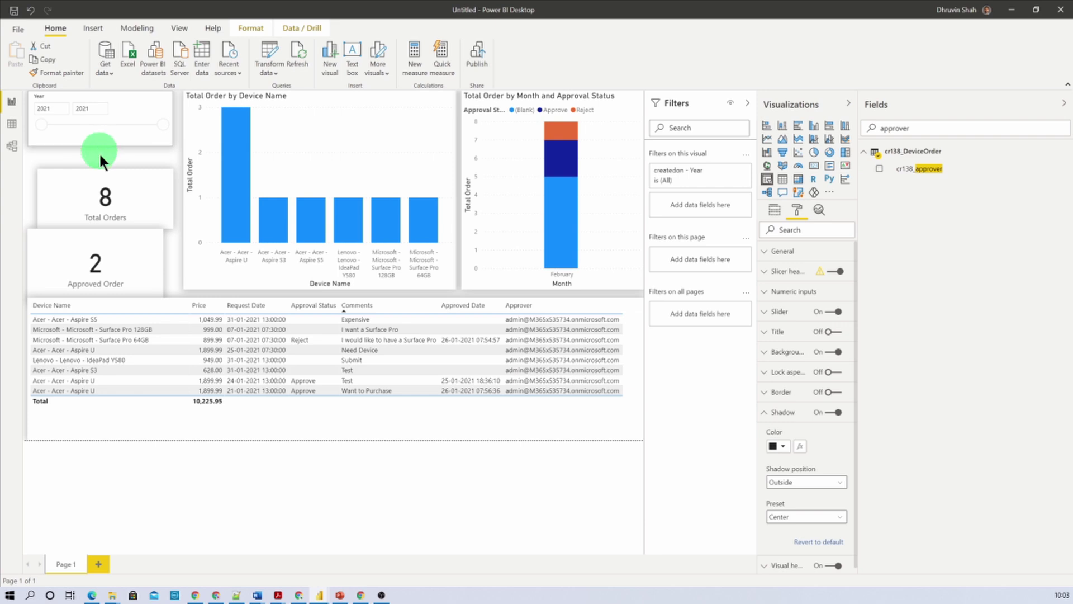
drag(95, 193, 85, 179)
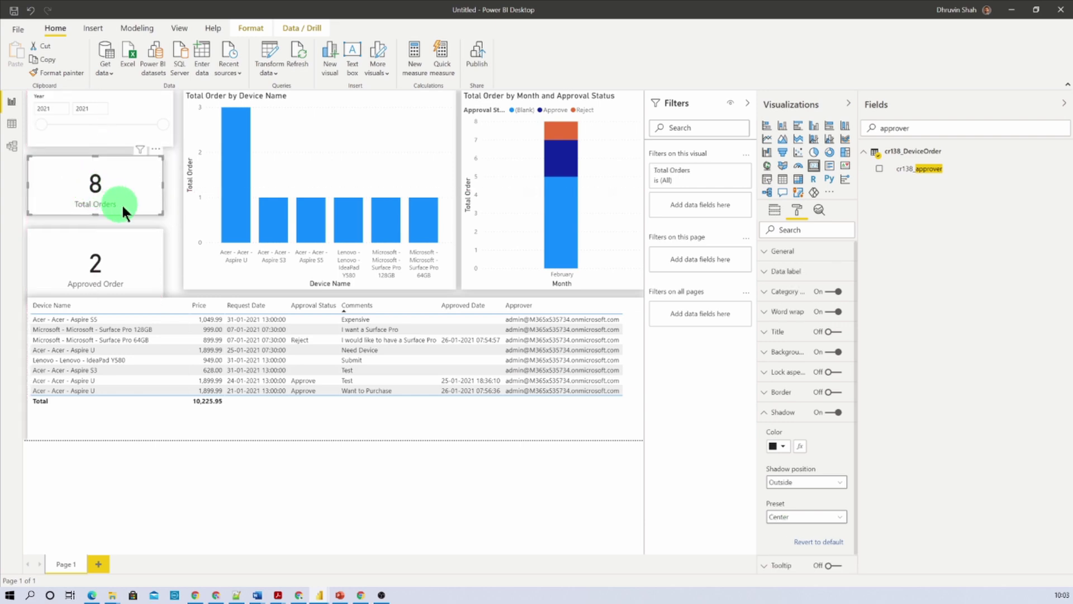
Resize both cards to the Year slicer's width and adjust the two column charts so the gaps between visuals are even
drag(158, 213, 172, 216)
drag(122, 261, 172, 254)
click(441, 137)
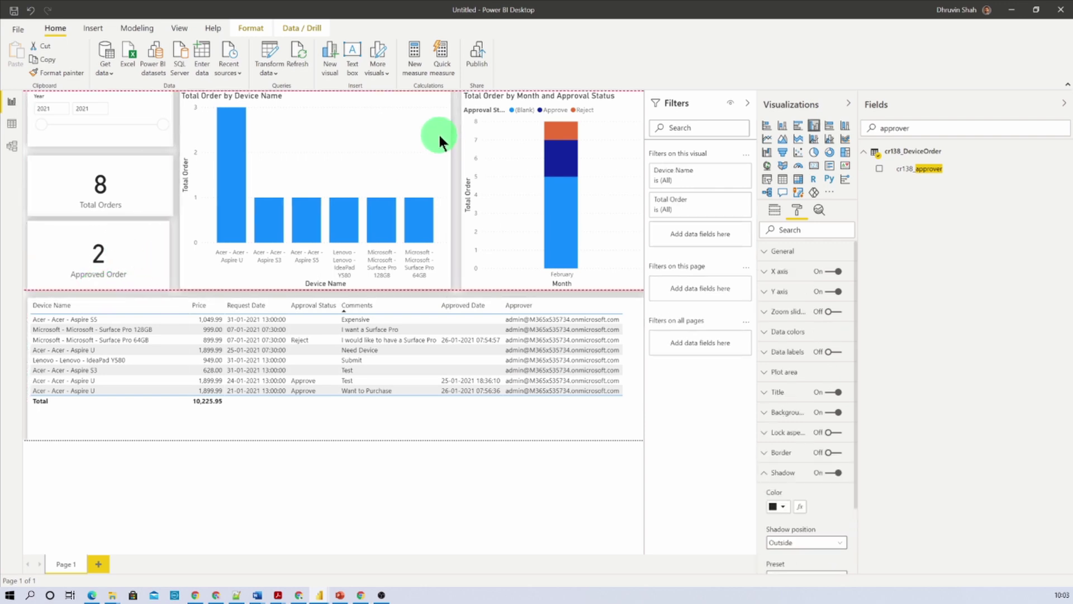
click(179, 256)
click(615, 201)
Fit the table within the page by adjusting its width and shortening its height, and collapse the Filters pane
click(559, 368)
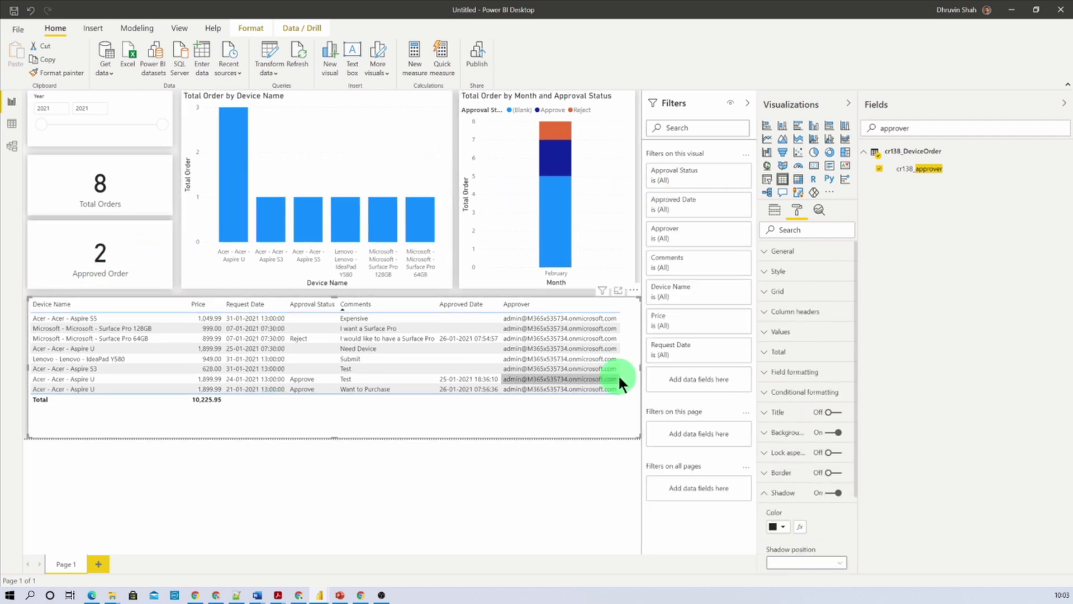
drag(643, 369, 647, 369)
click(747, 103)
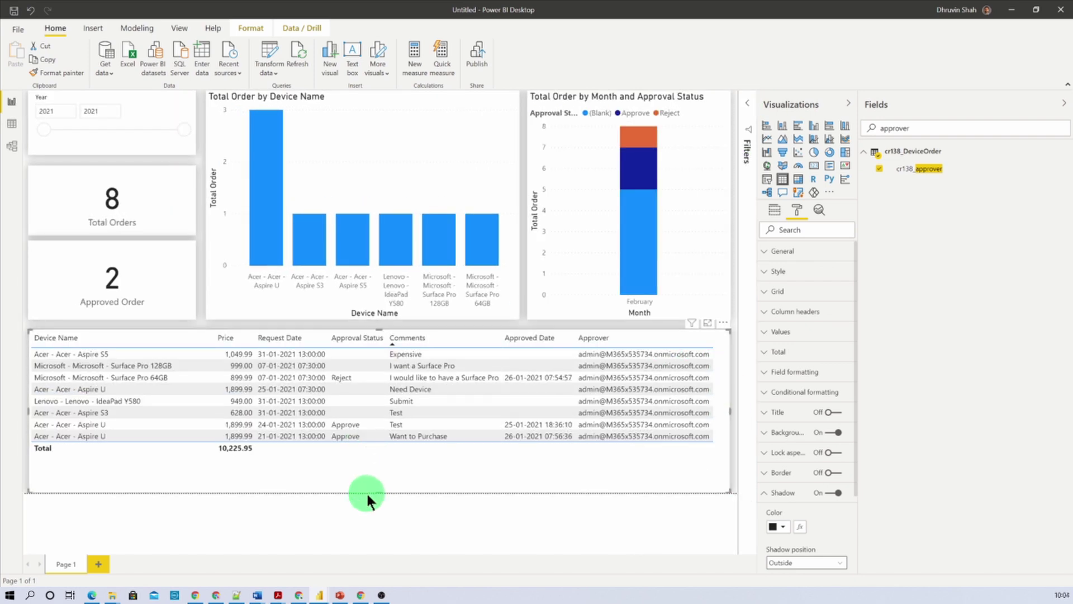
drag(381, 491, 380, 481)
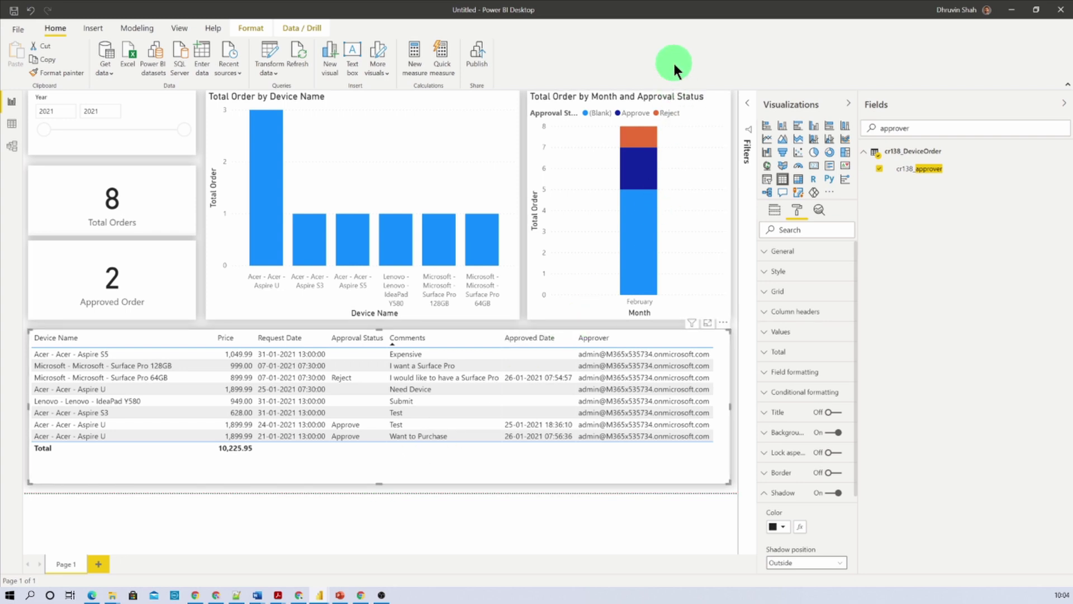
Save the report as GPPB-2021-YT in the GPPB-2021 folder
key(ctrl+s)
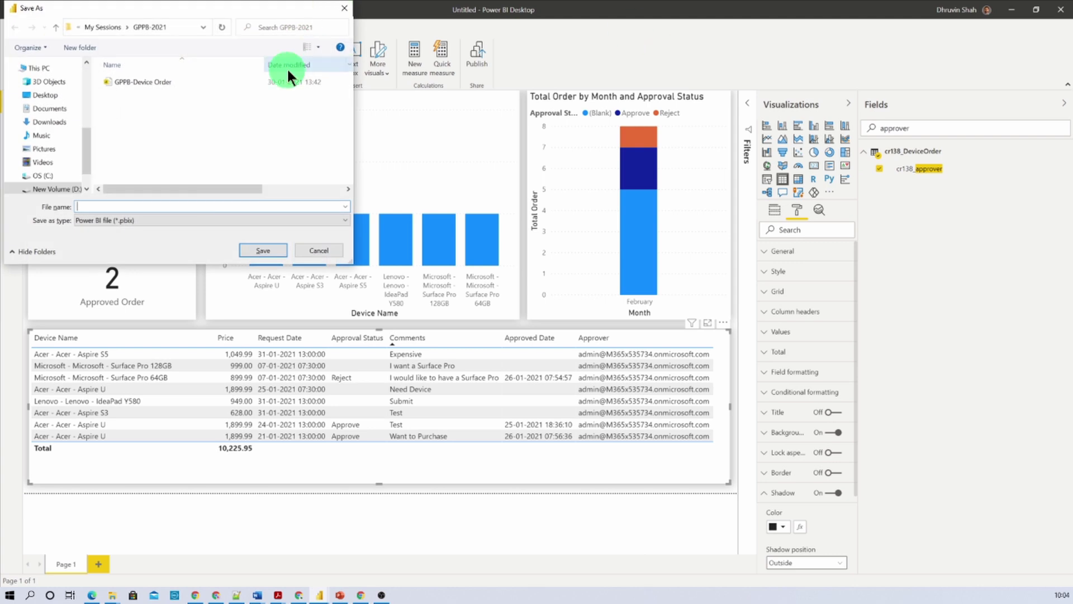
text(GPP)
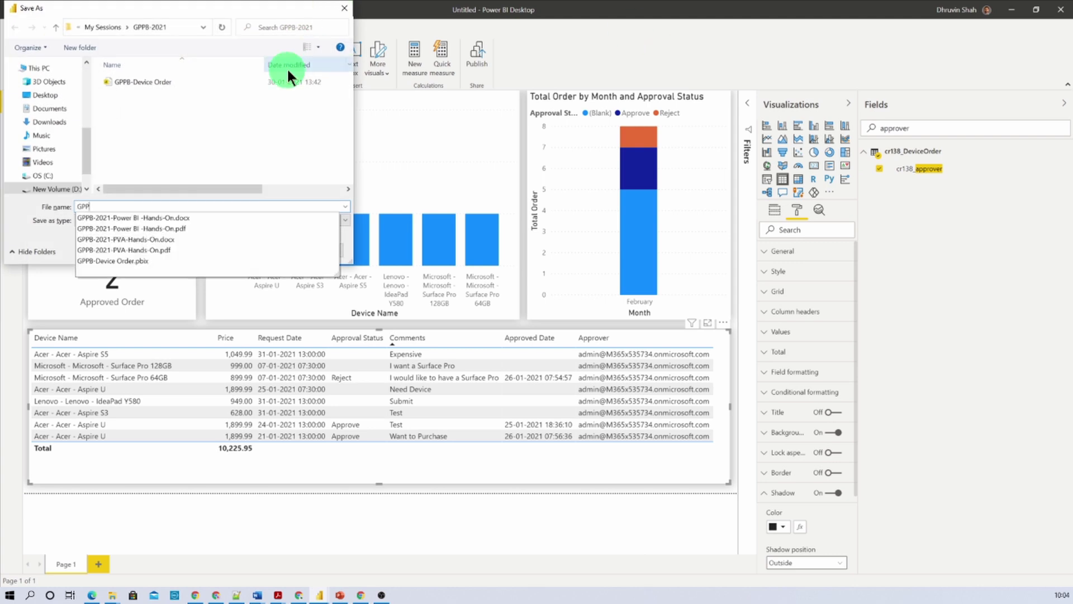
key(Escape)
key(Escape)
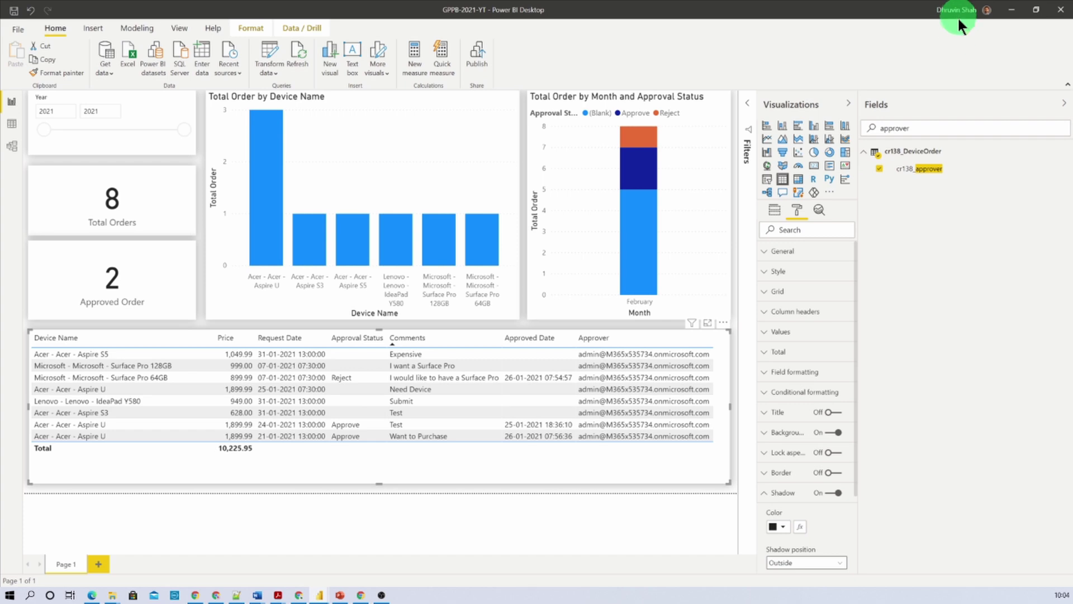
Publish the report to My workspace and dismiss the publishing dialog
click(476, 58)
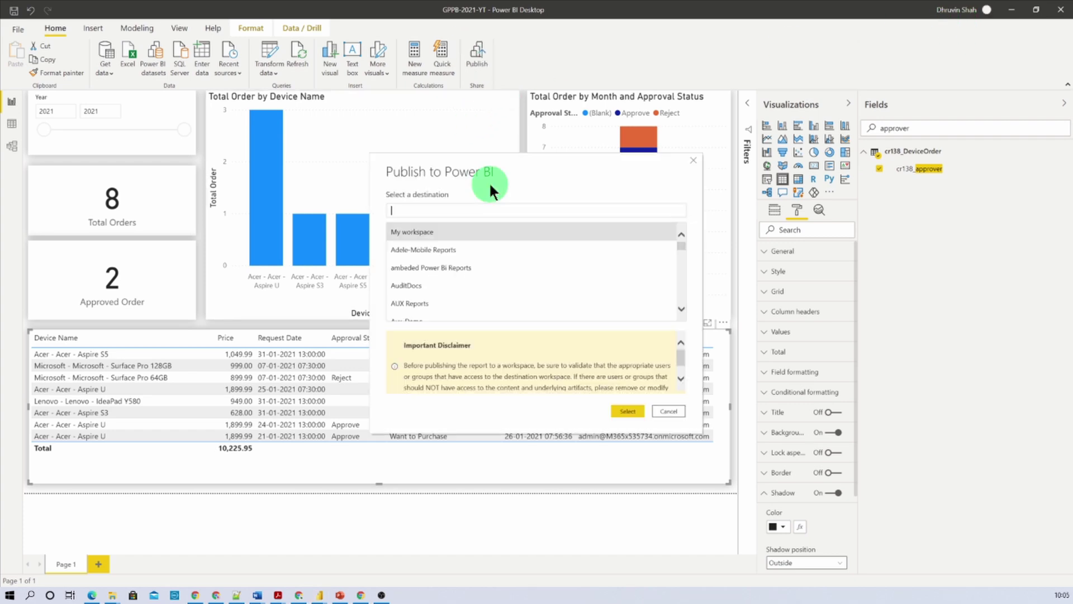
click(635, 411)
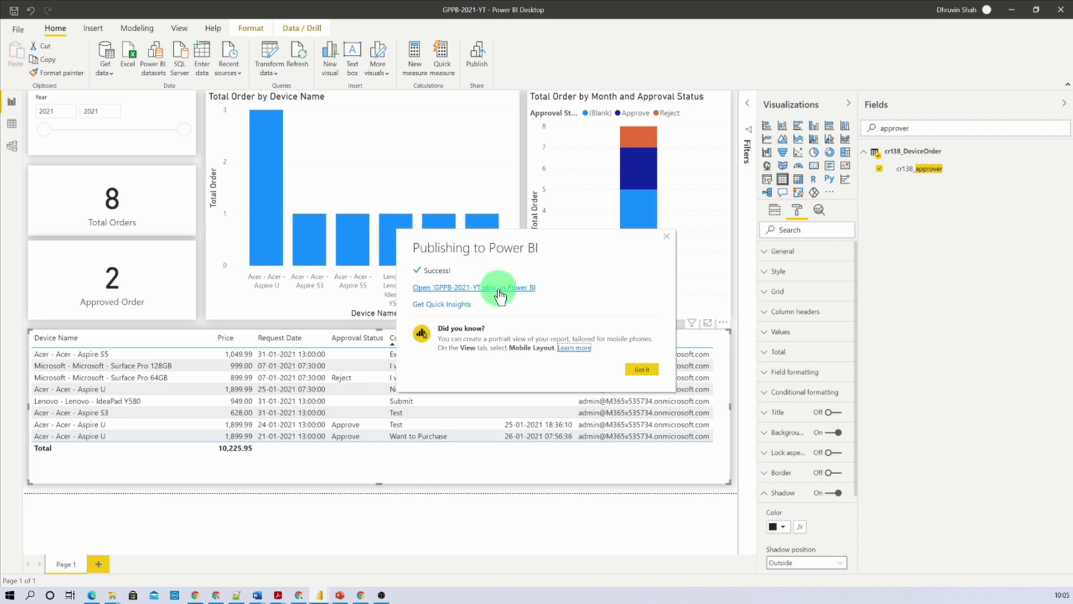
click(666, 235)
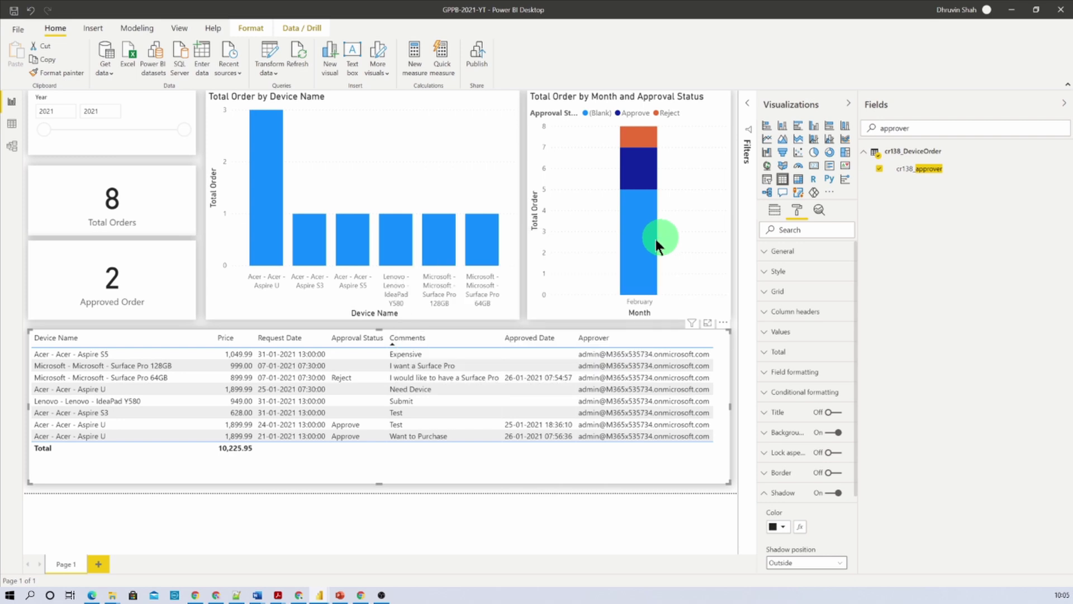
Switch to the Power BI service in Chrome and open My workspace
mouse_move(287, 595)
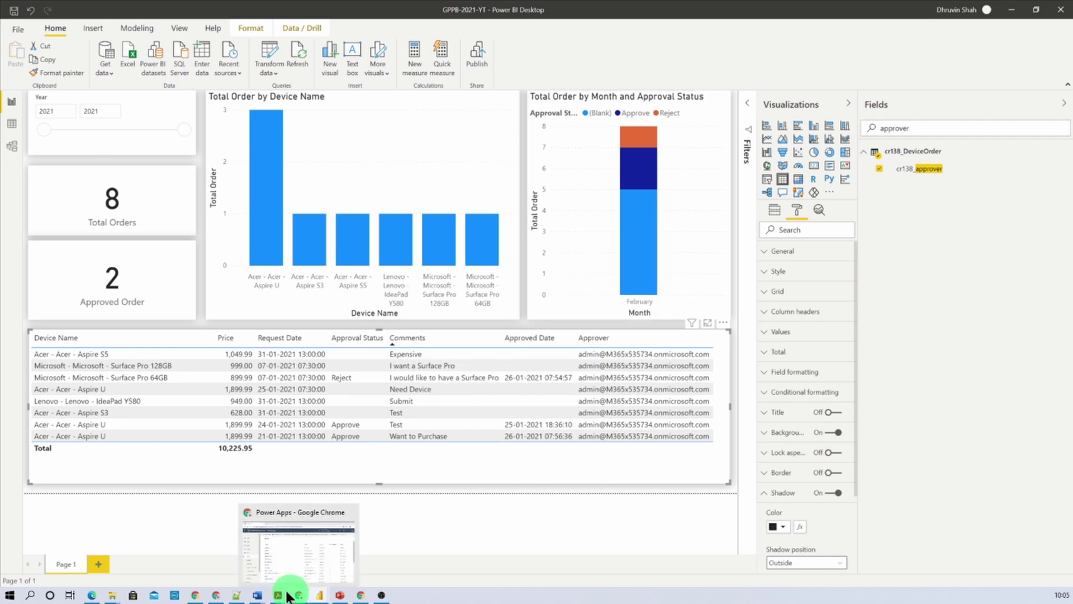
click(196, 595)
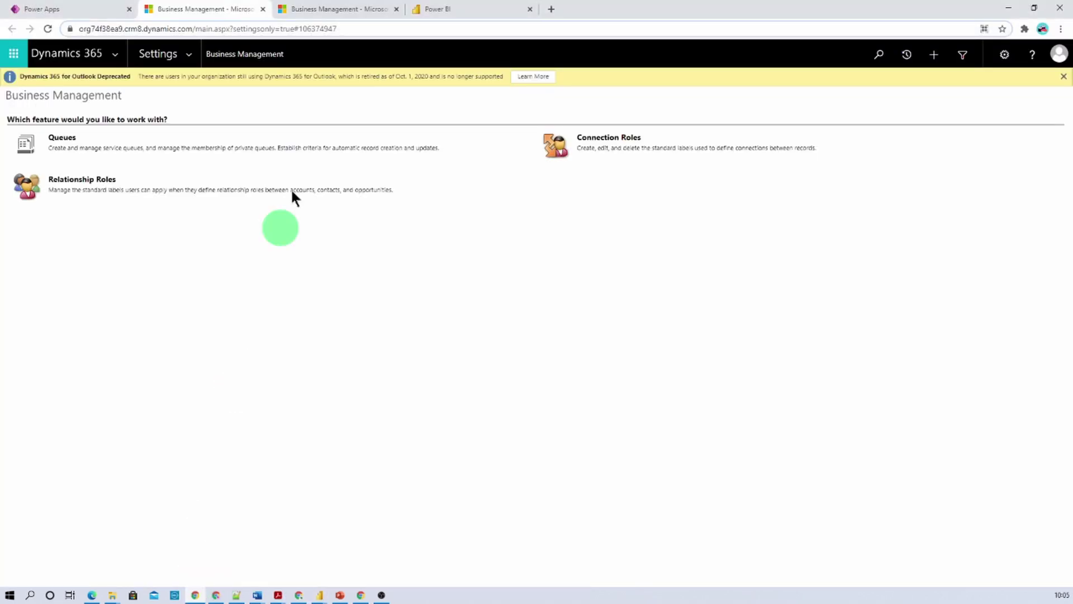
click(442, 9)
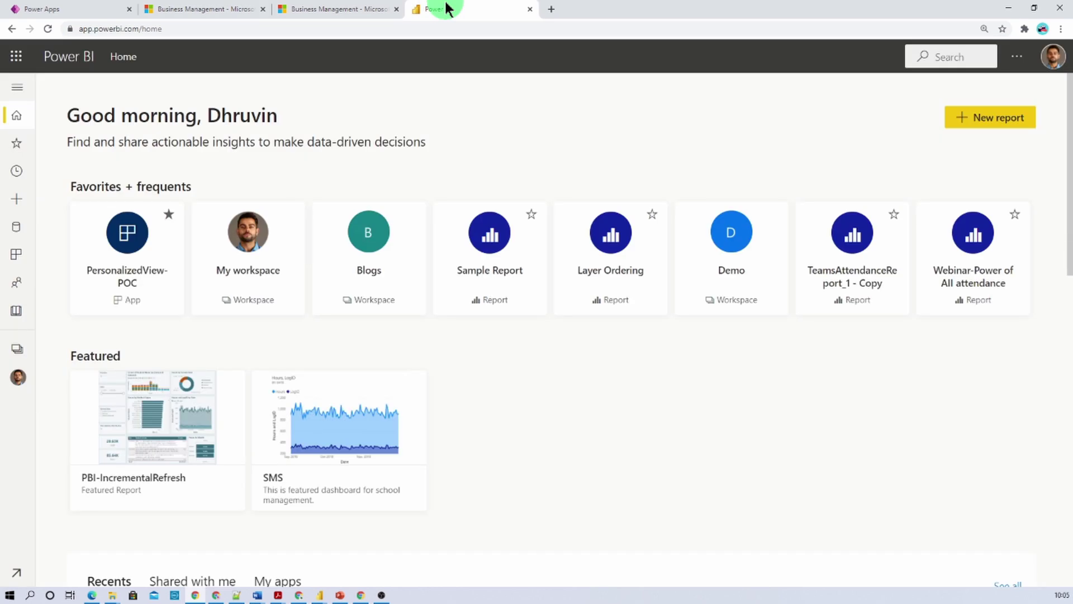
click(15, 91)
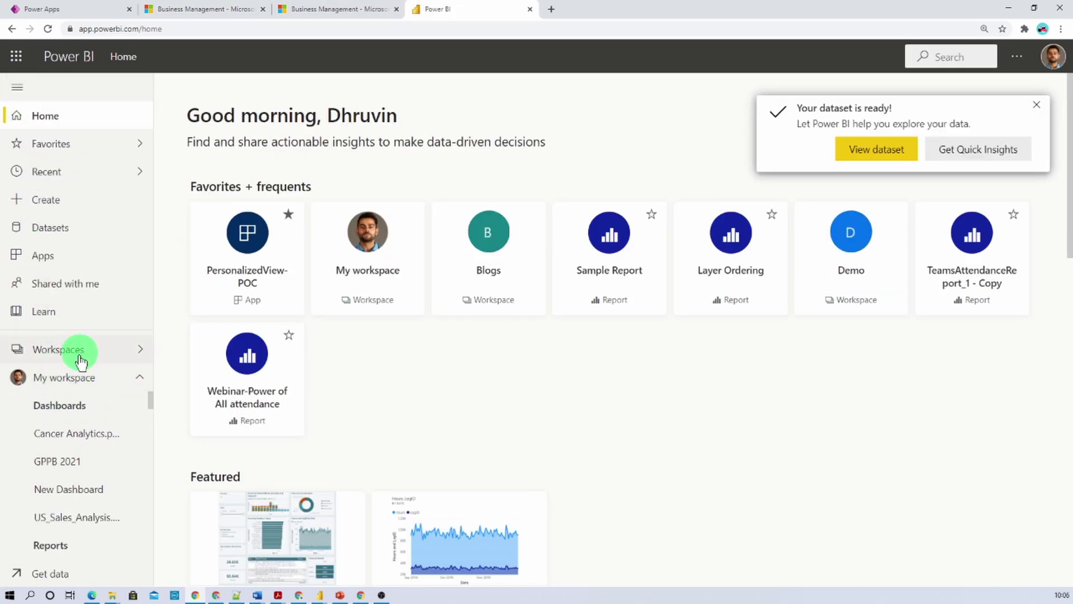
click(73, 379)
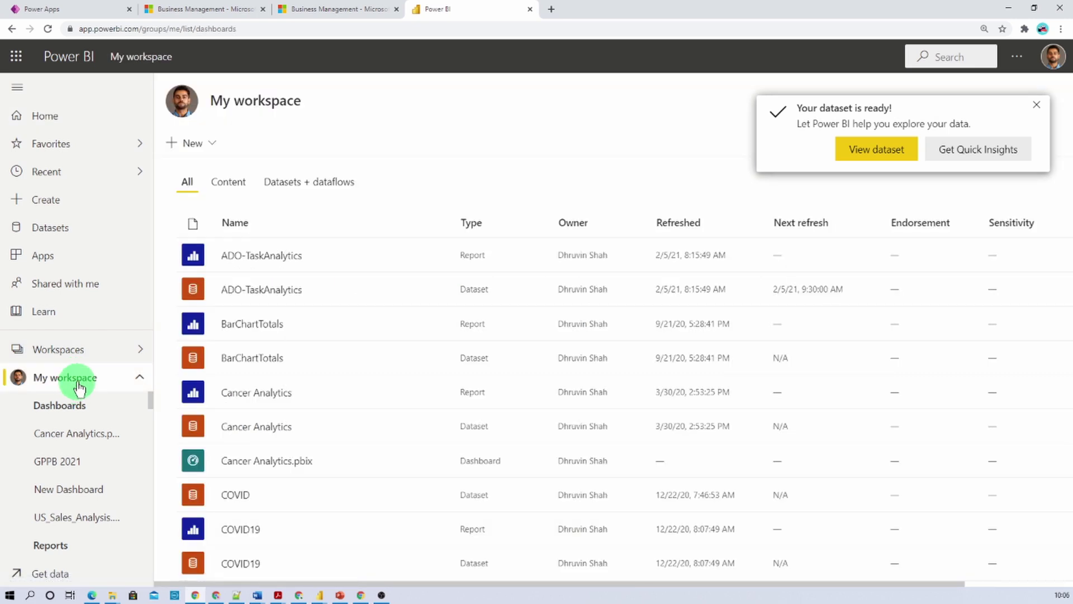
Search My workspace for "gpp" and open the GPPB-2021-YT report
click(944, 141)
text(gpp)
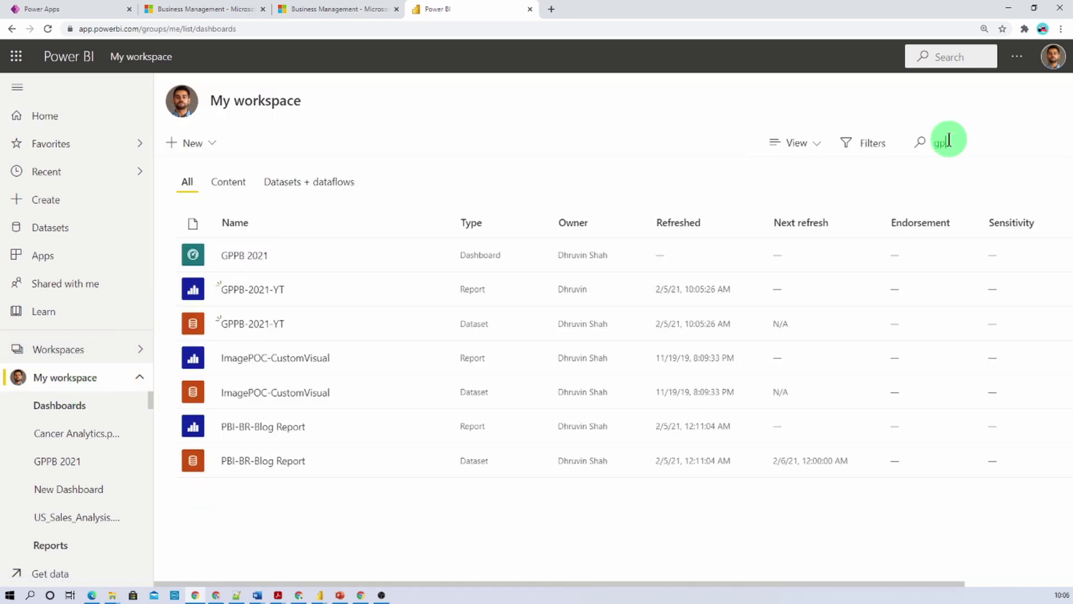
click(263, 295)
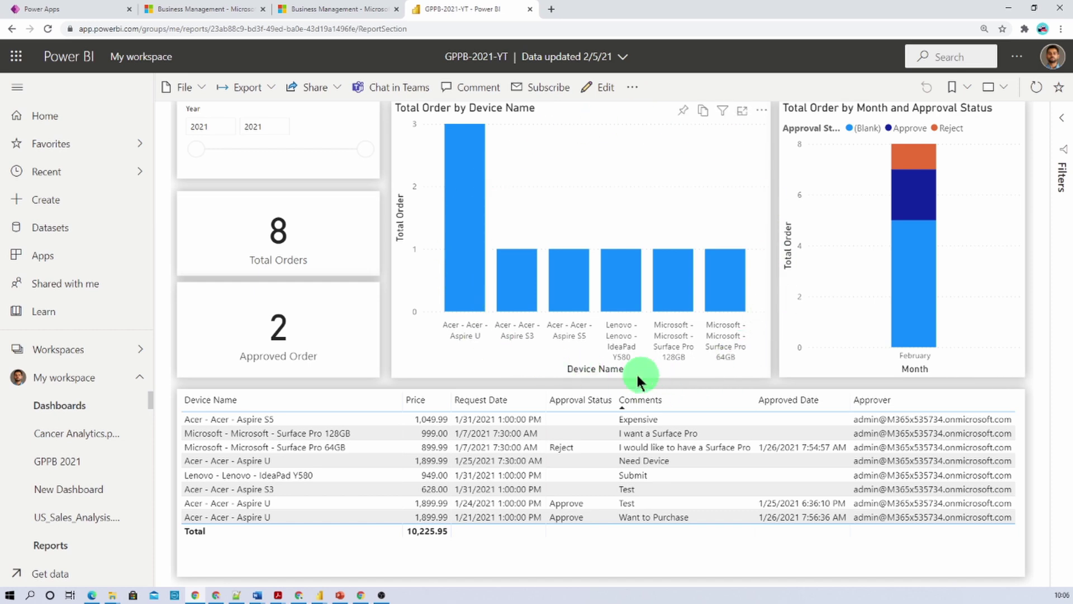
Pin the Total Order by Device Name chart to a new dashboard named GPPB-YT
click(683, 115)
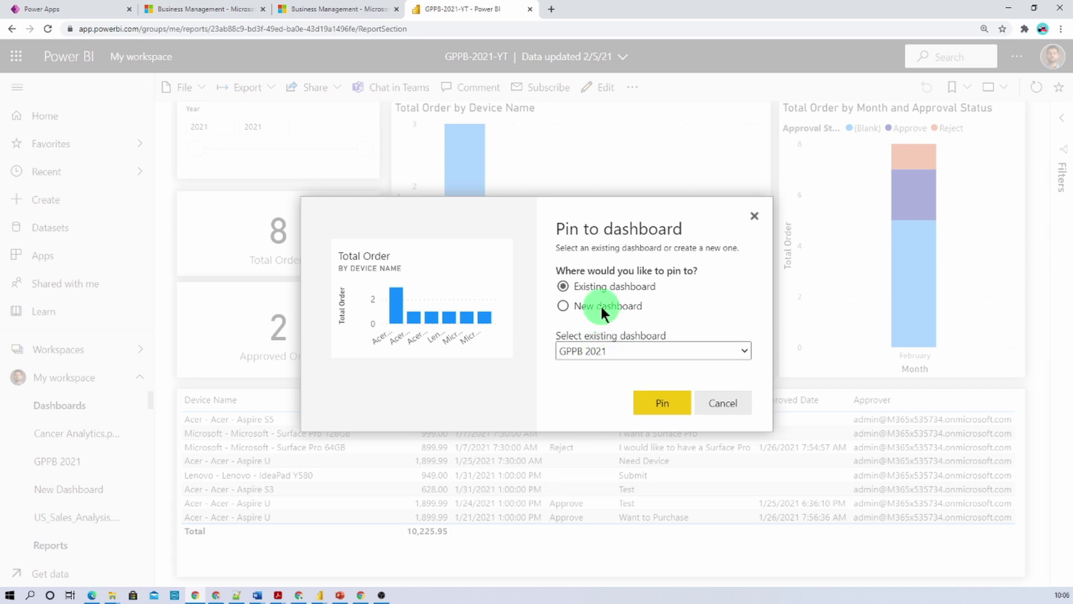
click(603, 305)
click(589, 351)
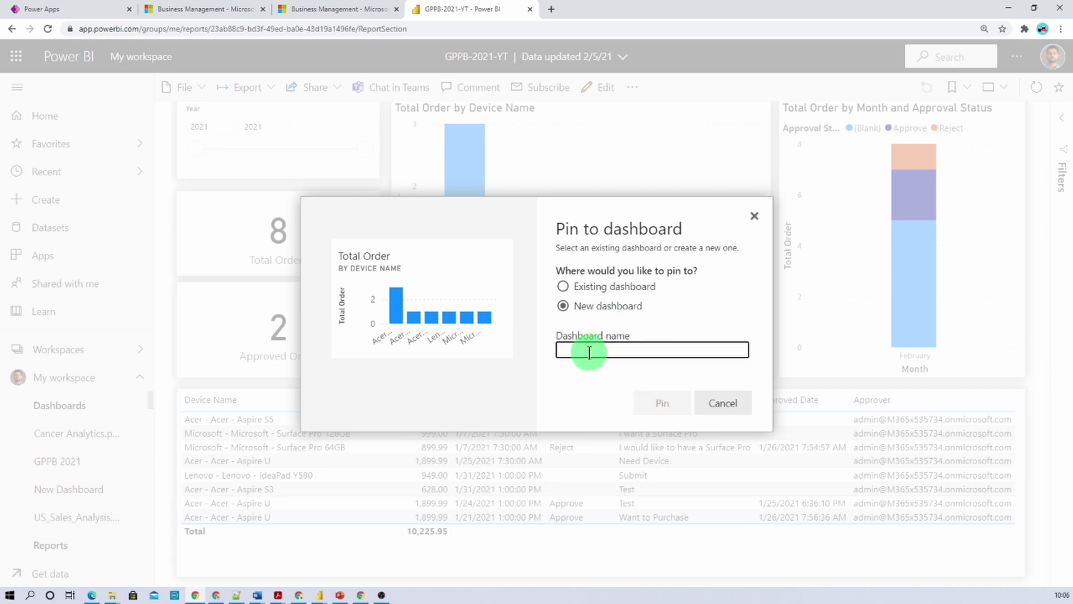
text(GPPB)
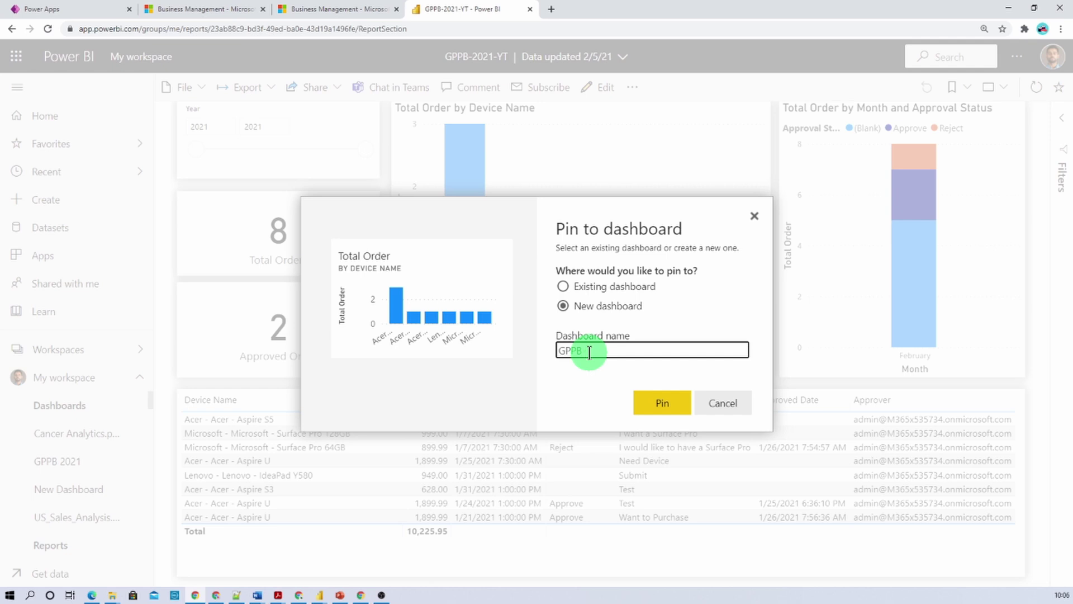
text( YT)
click(660, 404)
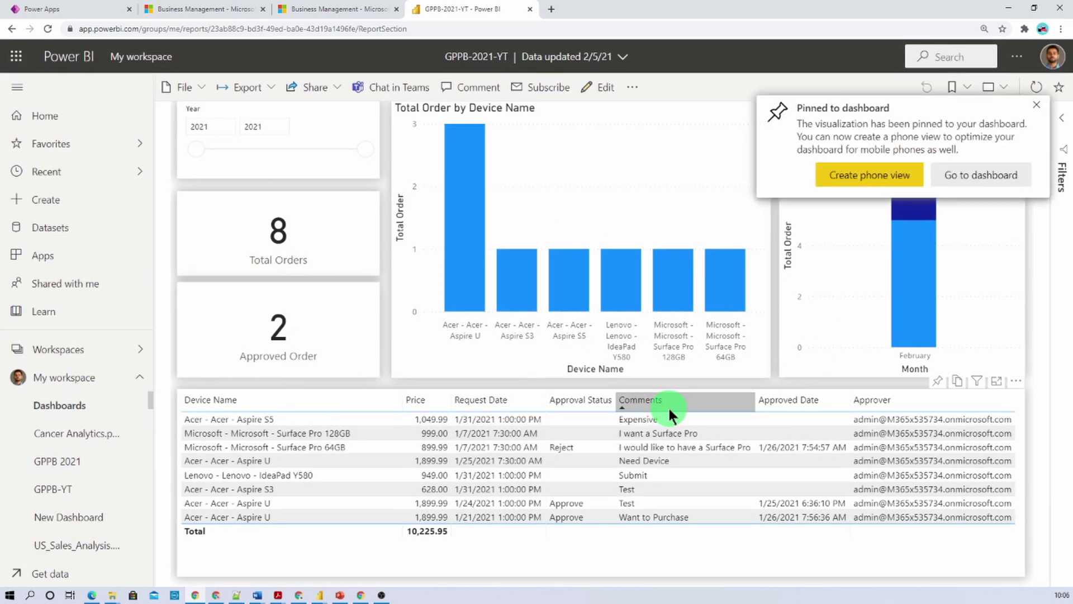
Pin the device order table to the existing GPPB-YT dashboard and go to that dashboard
click(789, 246)
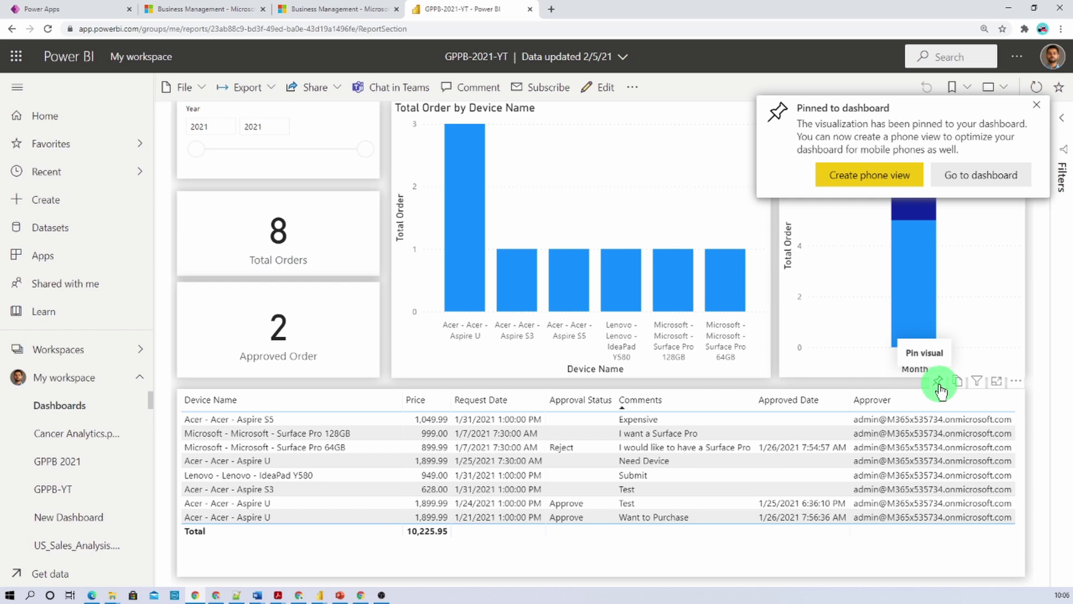
click(939, 382)
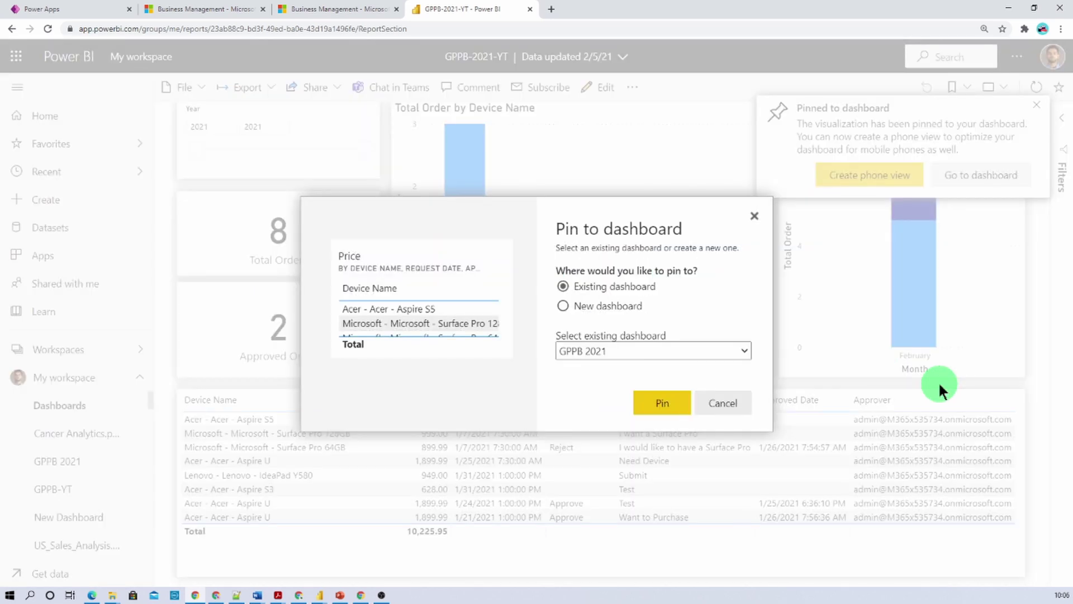
click(593, 352)
click(593, 395)
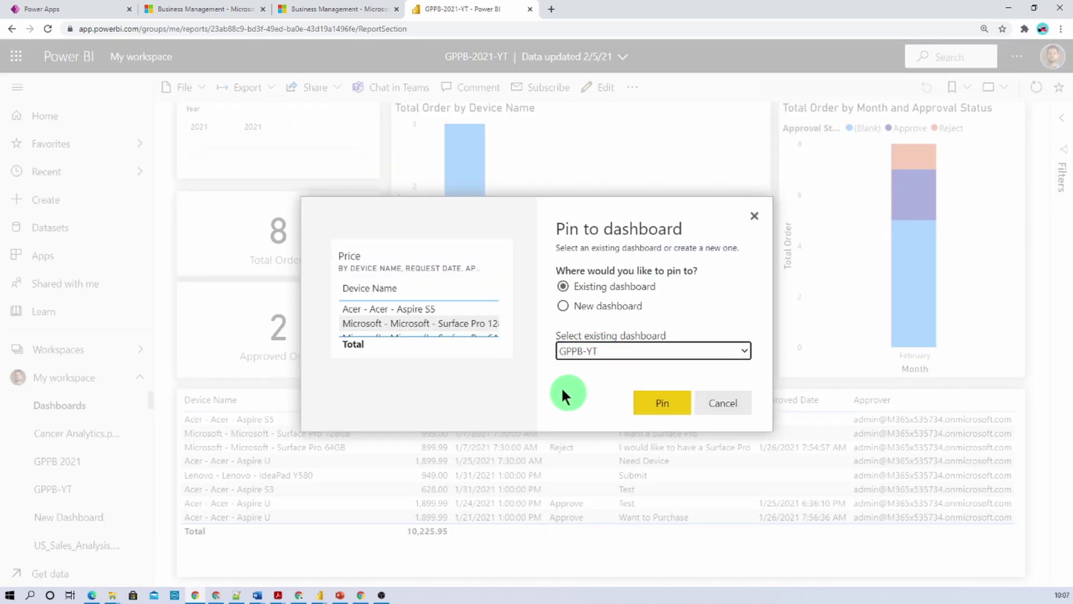
click(663, 404)
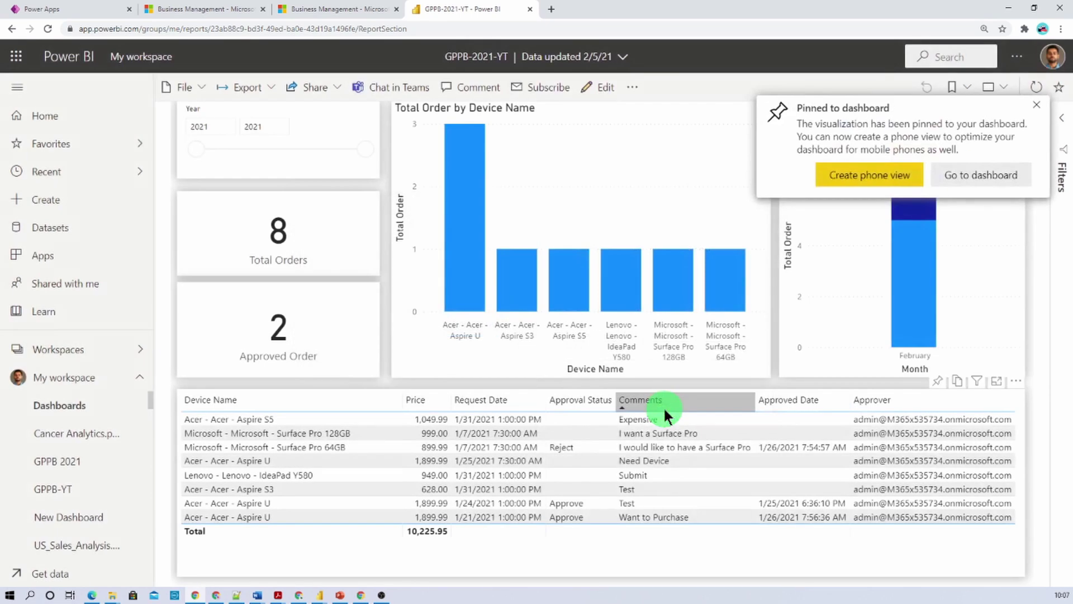
click(998, 180)
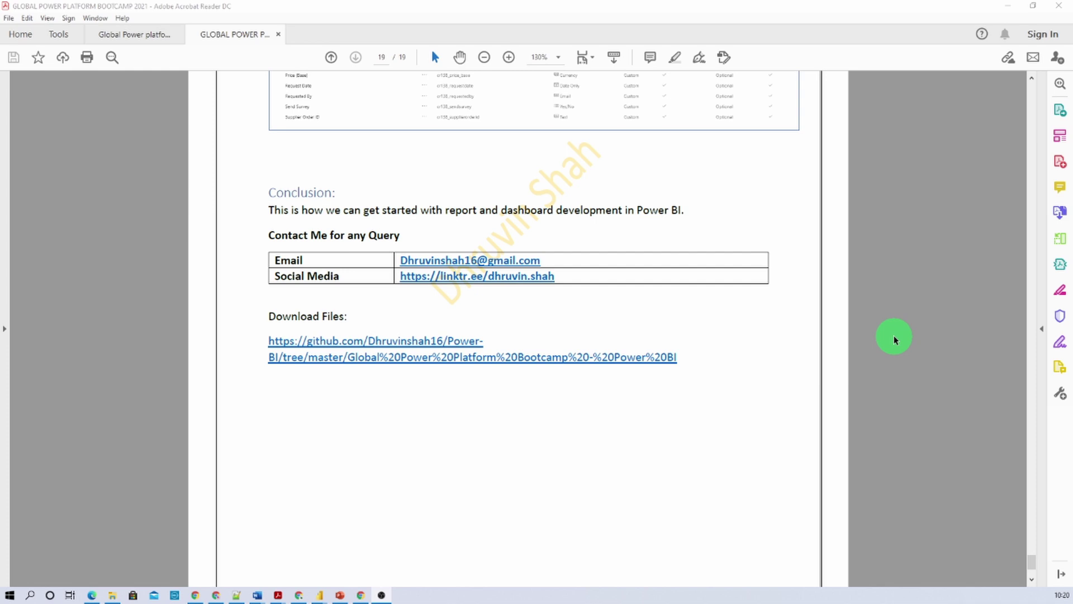
Minimize the bootcamp PDF and view the author's YouTube channel, The Power Platform Show podcast page and the powerplatformguy Instagram profile
click(901, 337)
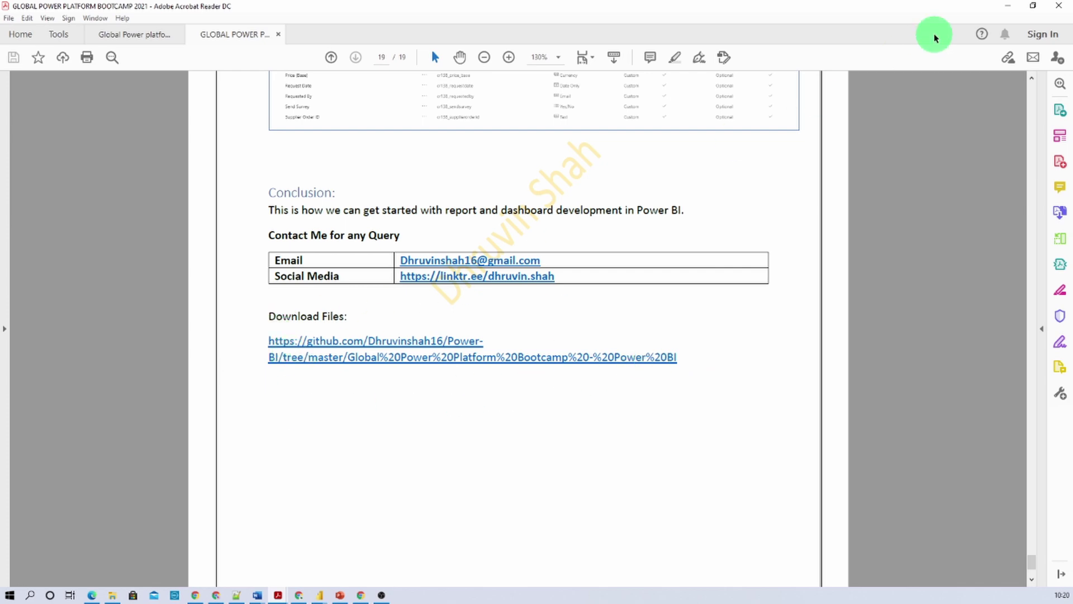
click(1007, 6)
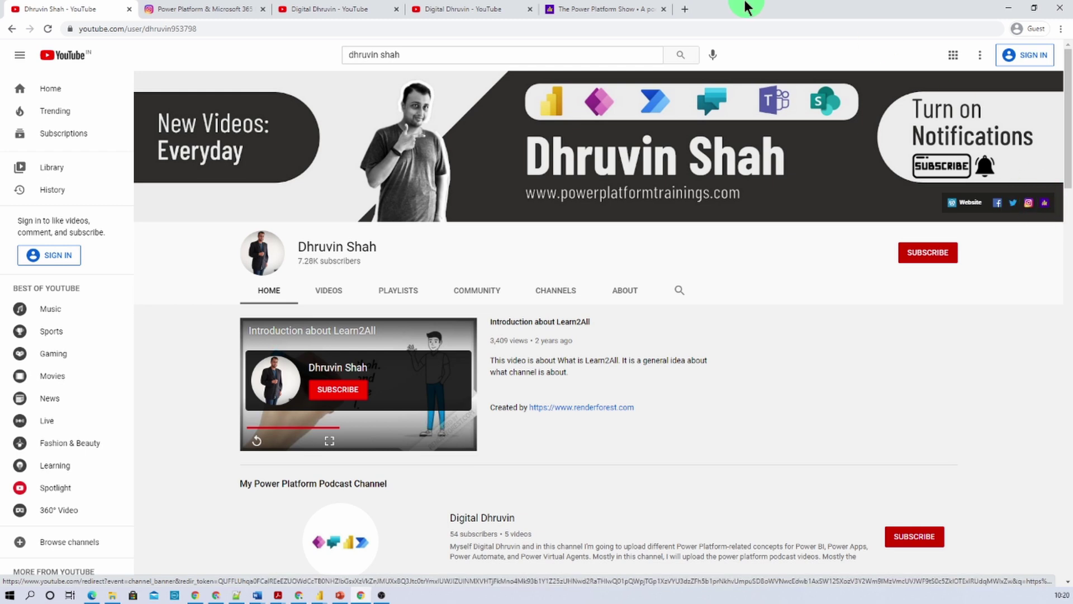
click(615, 8)
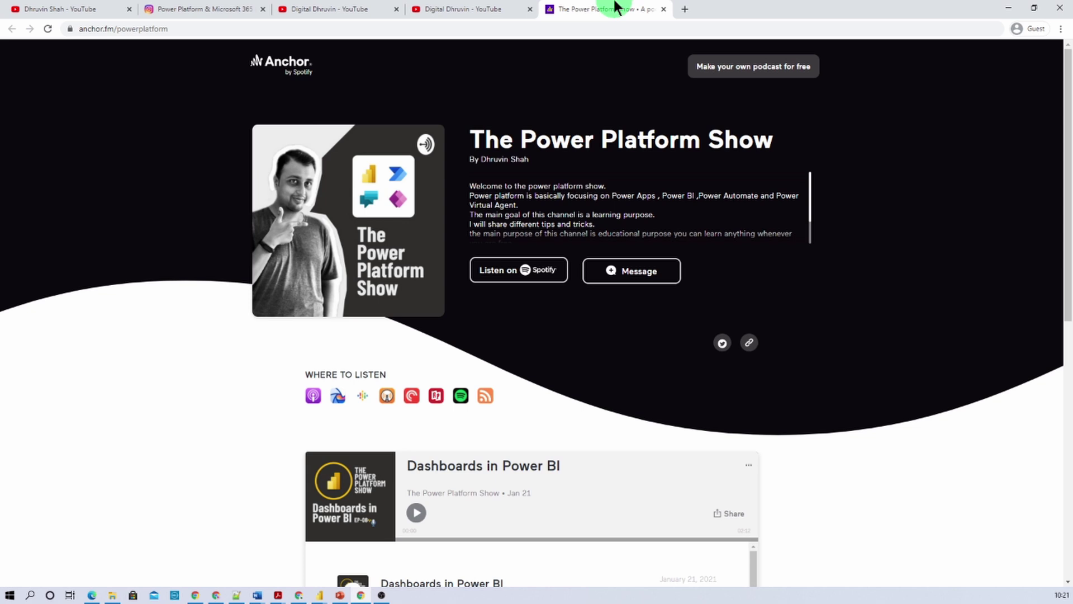
click(79, 9)
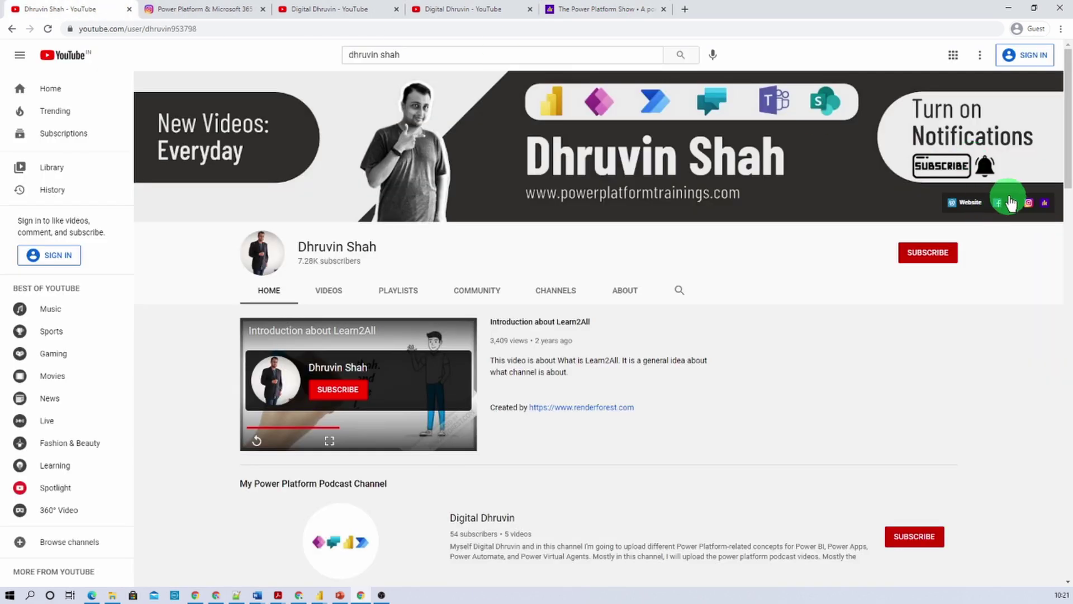
click(209, 9)
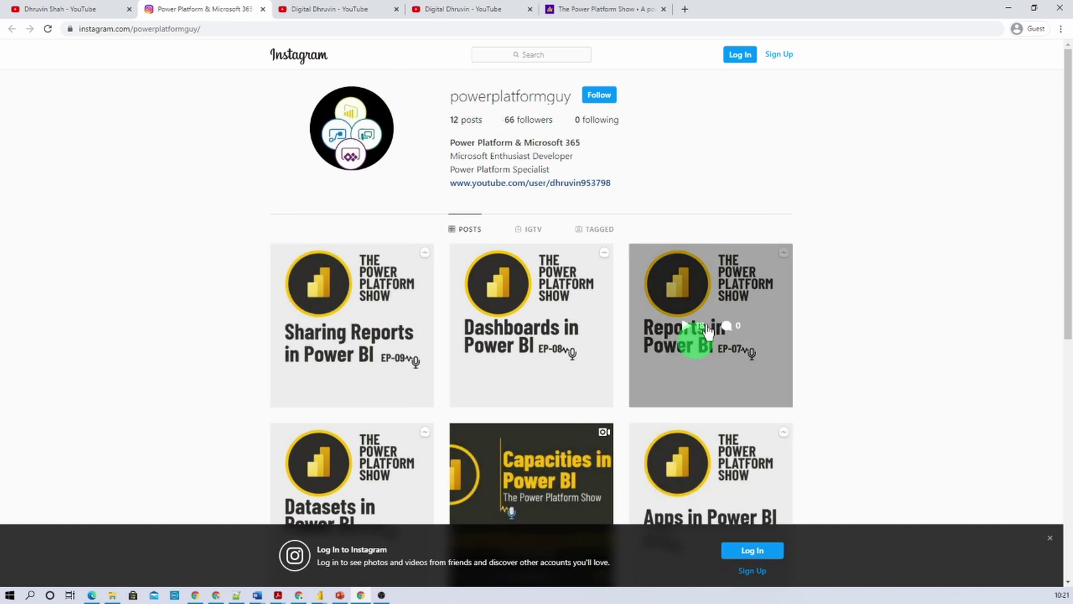
click(48, 7)
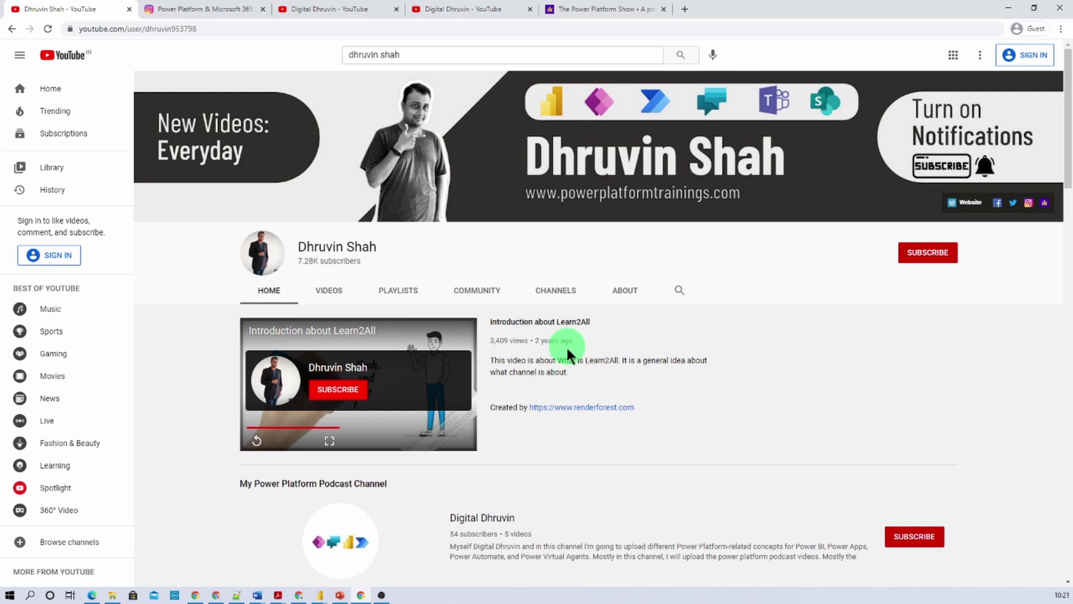